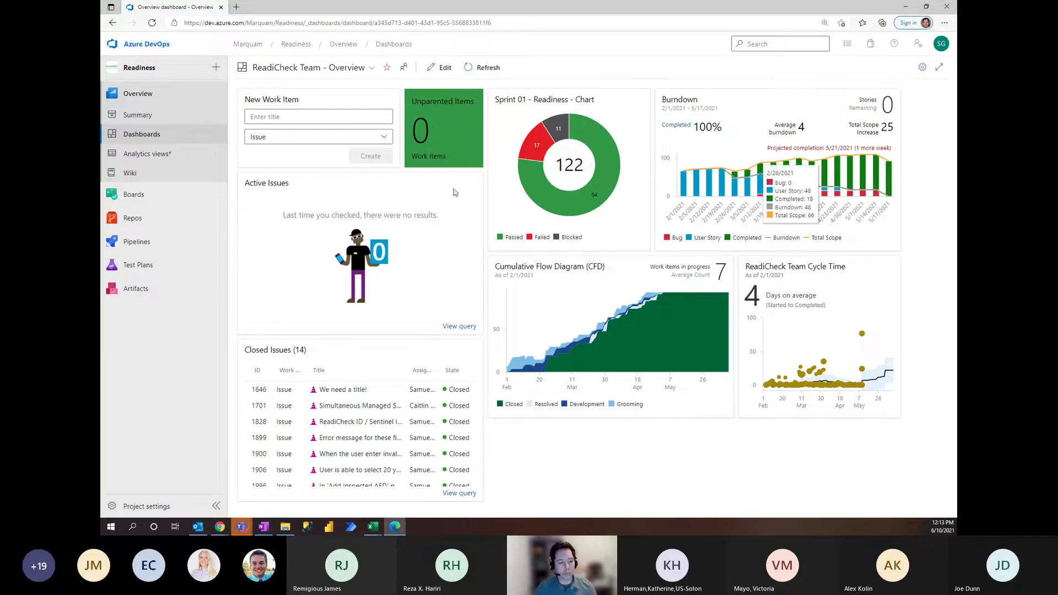
Step: Open the project's backlogs and switch from the ReadiCheck Team to the Managed Services Contract backlog
{"action": "mouse_move", "coordinate": [192, 201]}
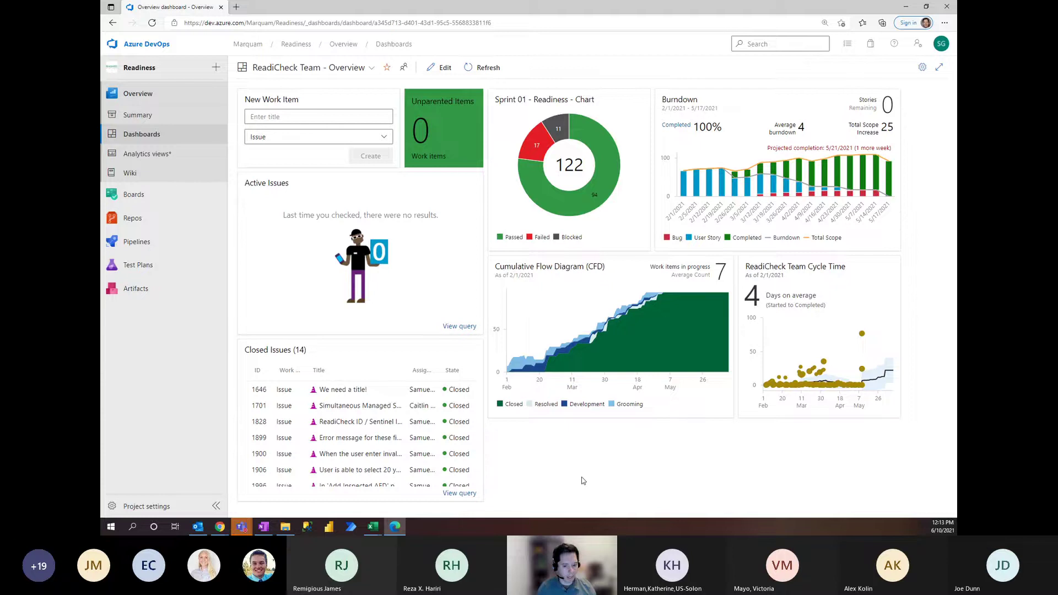
{"action": "left_click", "coordinate": [168, 201]}
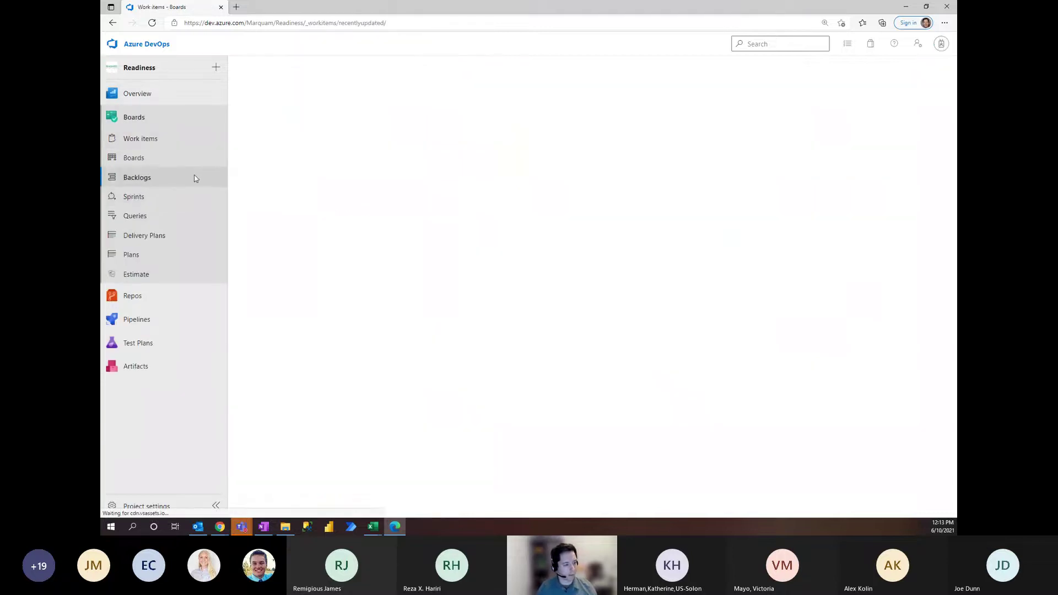
{"action": "left_click", "coordinate": [138, 177]}
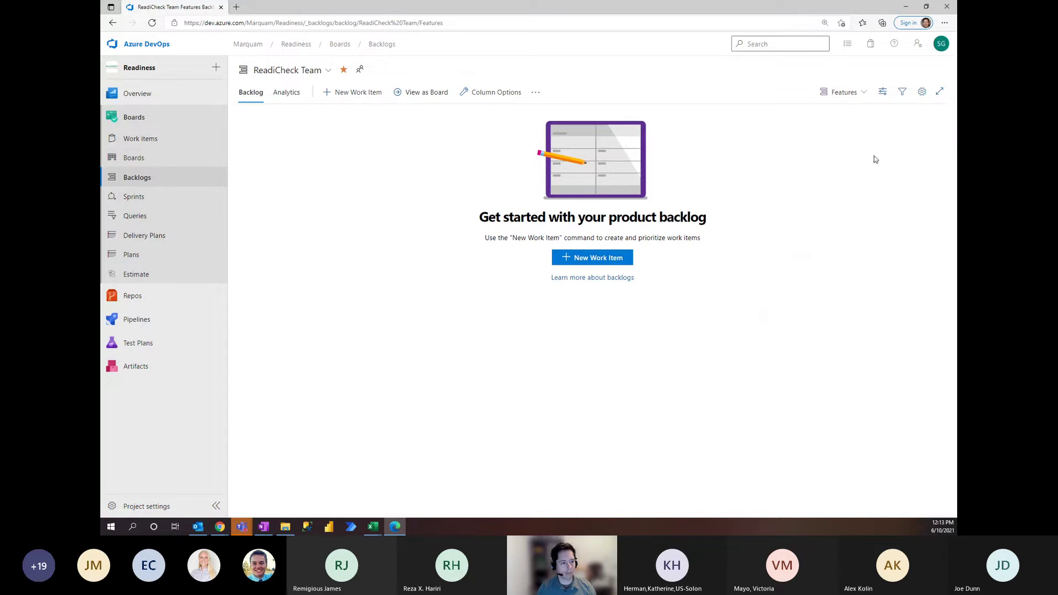
{"action": "left_click", "coordinate": [312, 70]}
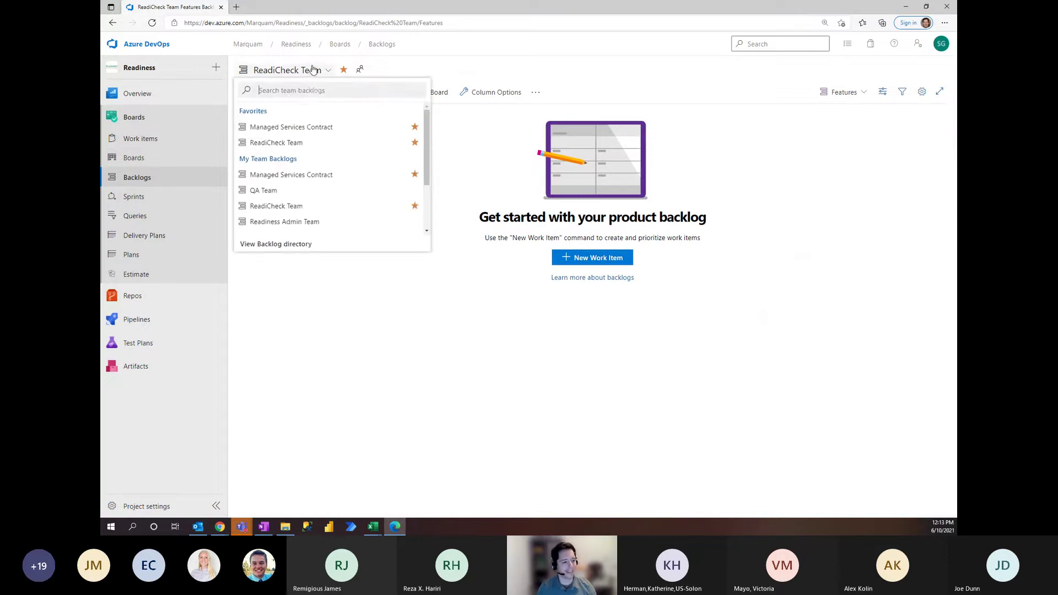
{"action": "left_click", "coordinate": [314, 136]}
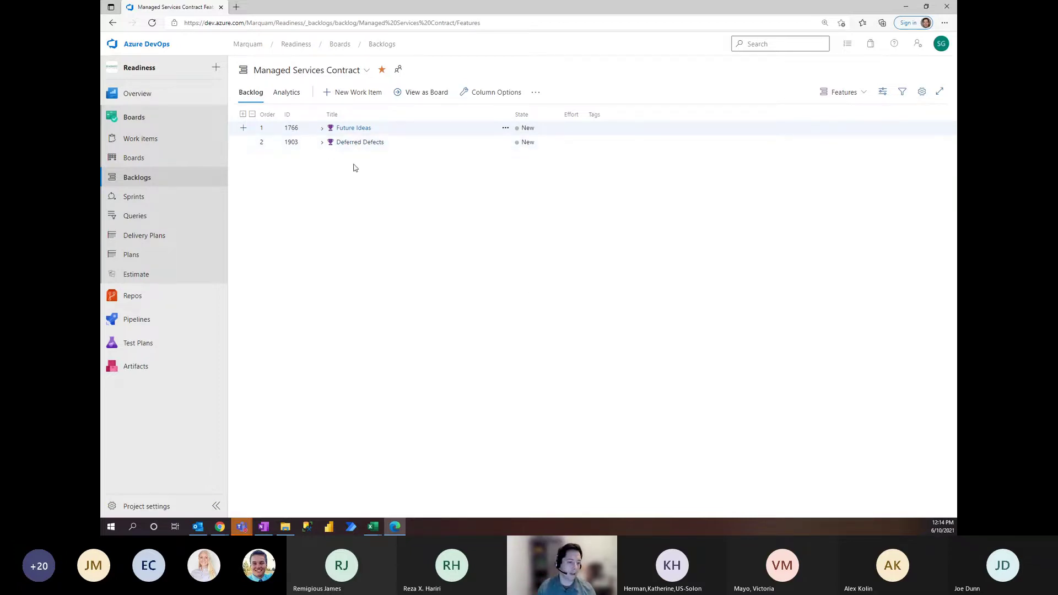
Step: Review the child items of Deferred Defects and Future Ideas in the backlog, leaving only Future Ideas expanded
{"action": "left_click", "coordinate": [323, 143]}
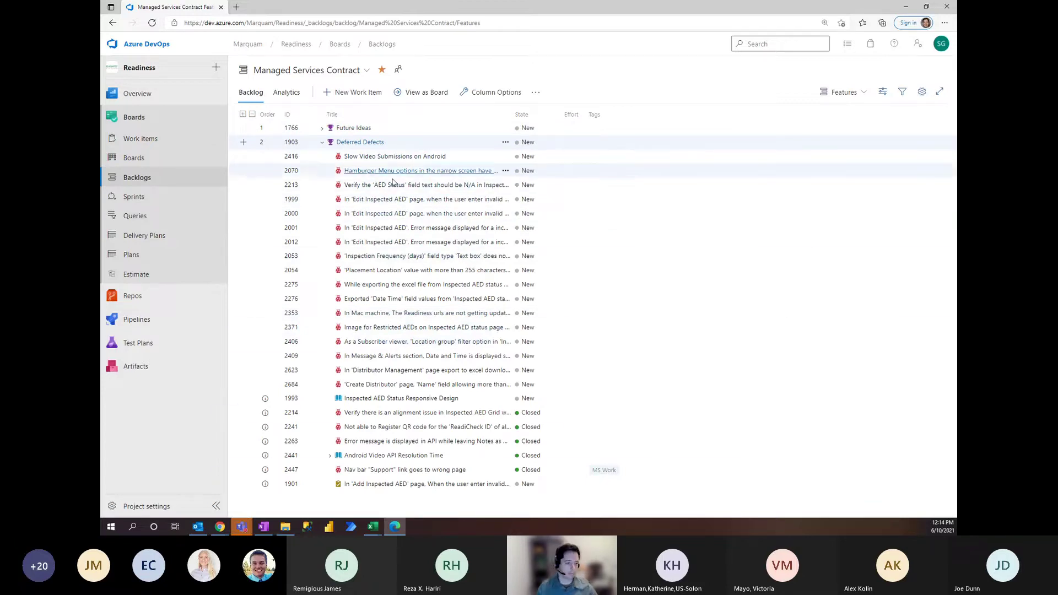
{"action": "left_click", "coordinate": [321, 144]}
{"action": "left_click", "coordinate": [321, 129]}
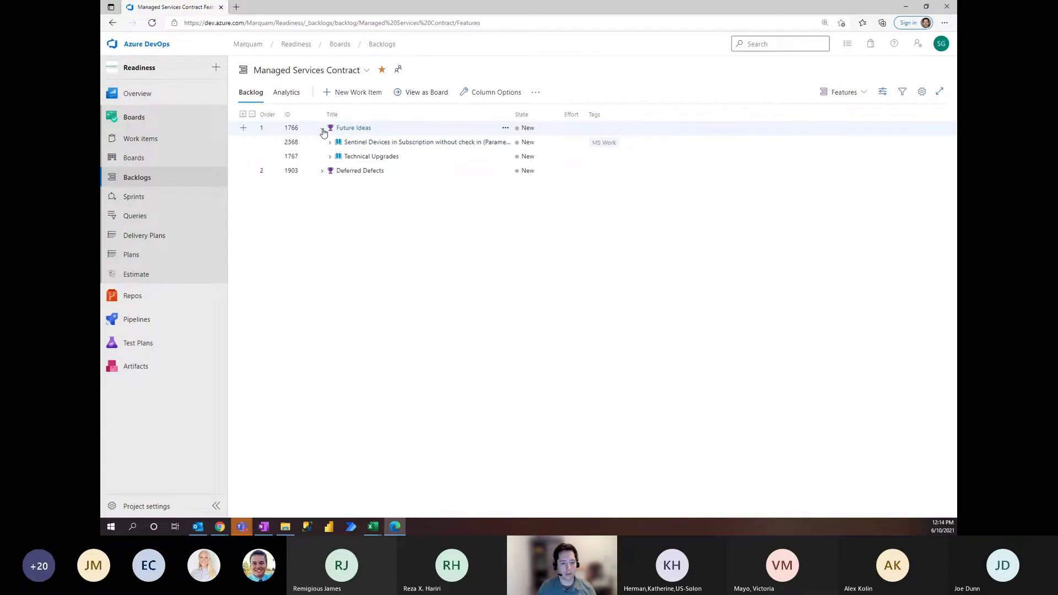
{"action": "left_click", "coordinate": [323, 128]}
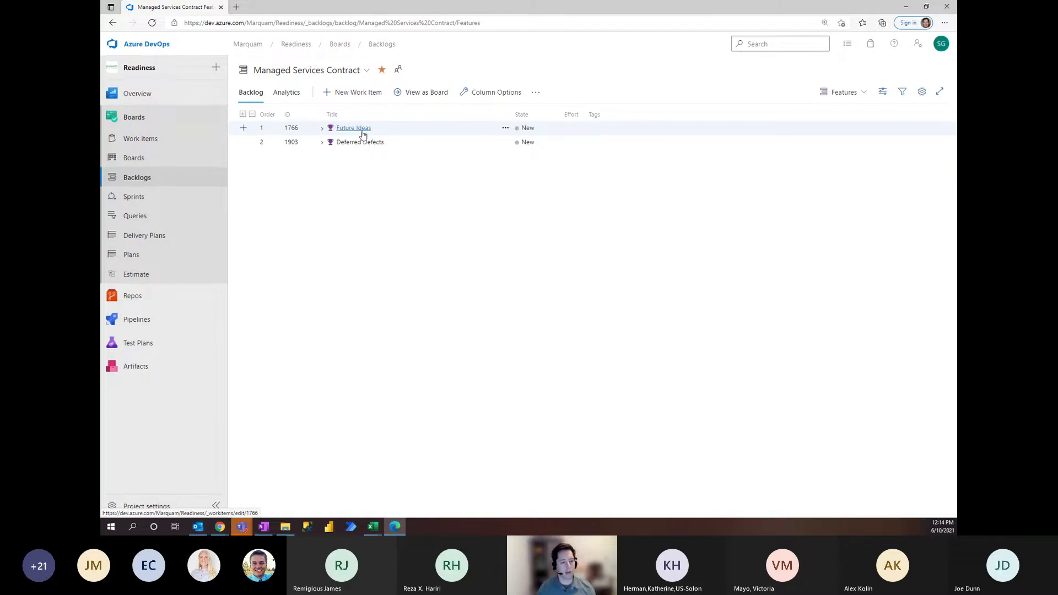
{"action": "left_click", "coordinate": [322, 129]}
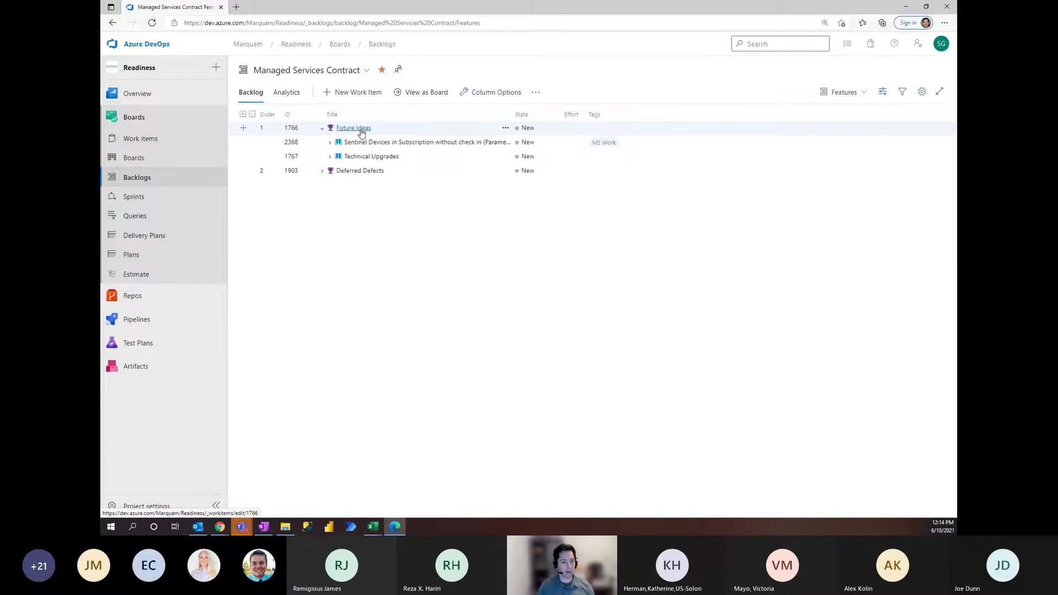
Step: Open user story 2368 about Sentinel devices without check in, review its description, discussion and related work, and close it
{"action": "left_click", "coordinate": [396, 145]}
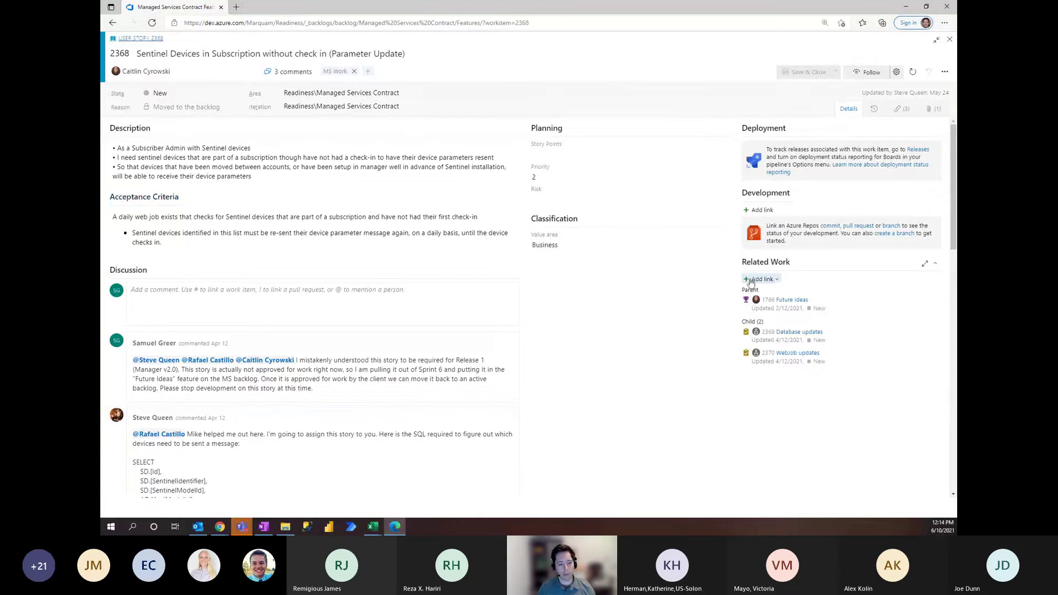
{"action": "scroll", "coordinate": [643, 392], "scroll_direction": "down", "scroll_amount": 1}
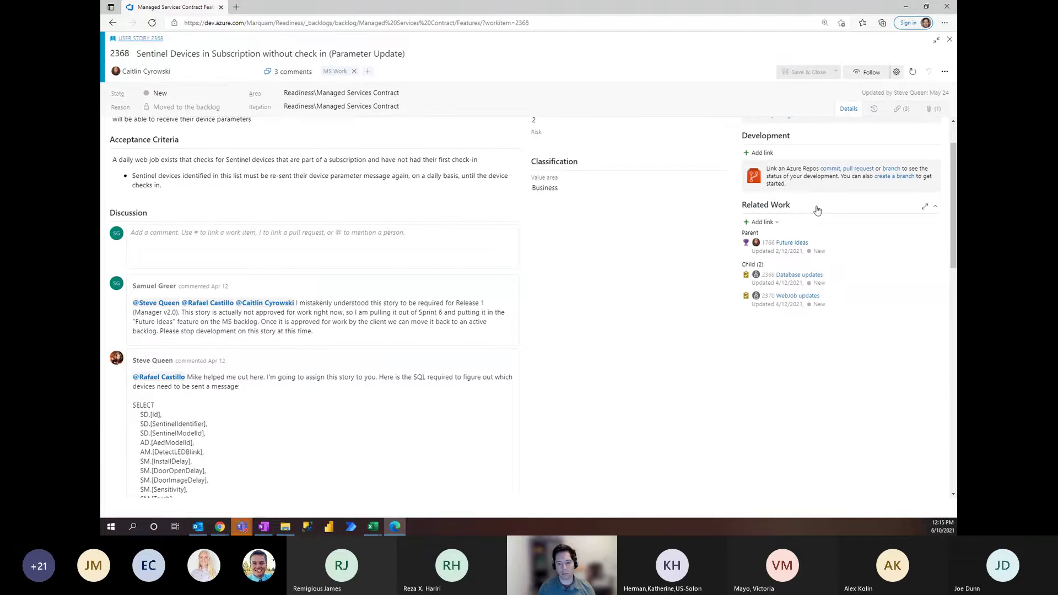
{"action": "left_click_drag", "start_coordinate": [953, 212], "coordinate": [911, 149]}
{"action": "left_click", "coordinate": [310, 173]}
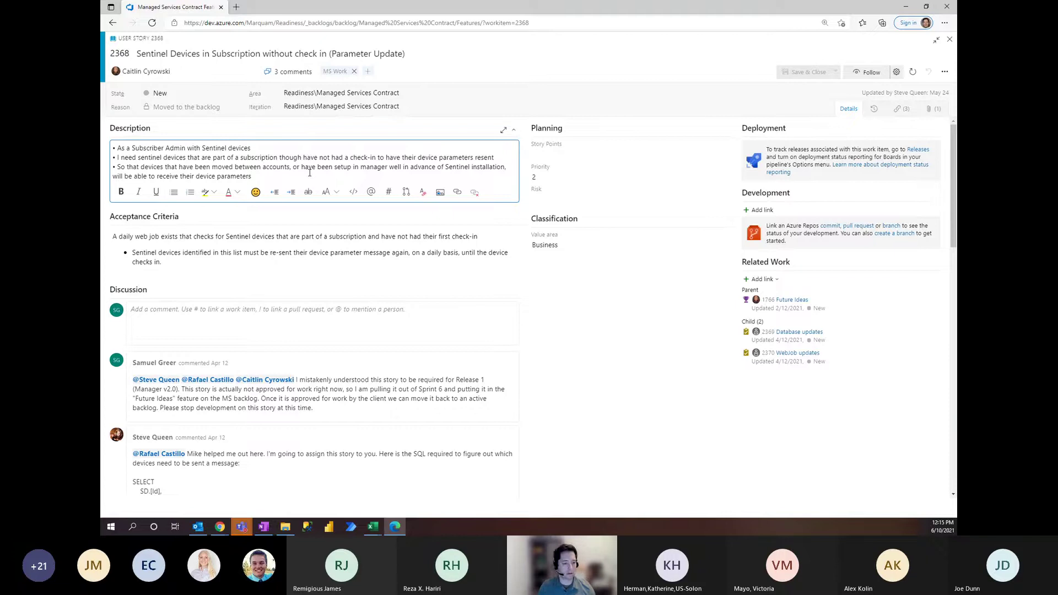
{"action": "key", "text": "Escape"}
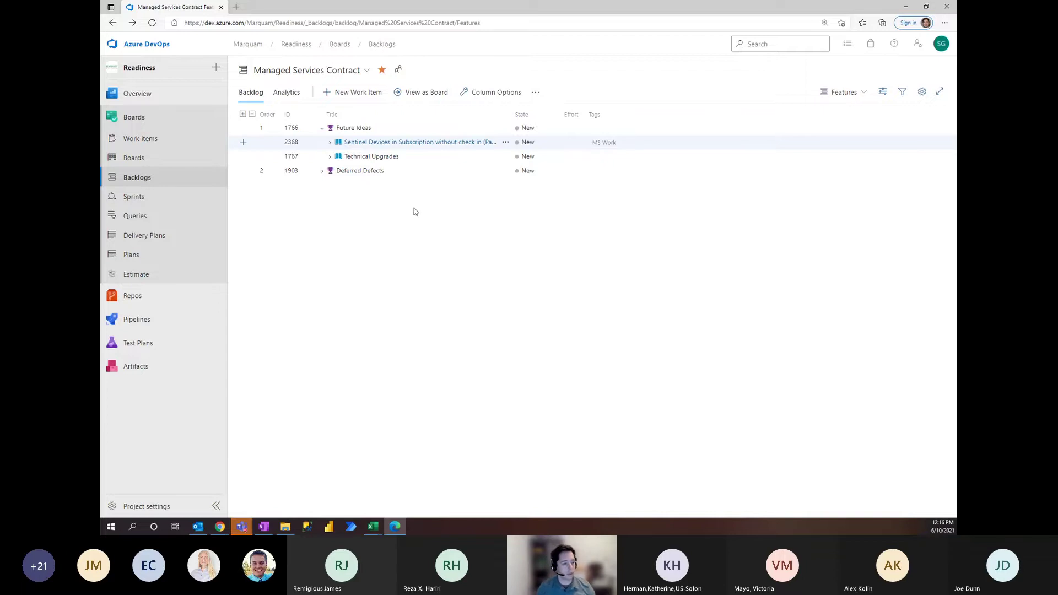
Step: On the team's Stories board, move the Sentinel Devices card (2368) to Active and return it to New
{"action": "left_click", "coordinate": [162, 164]}
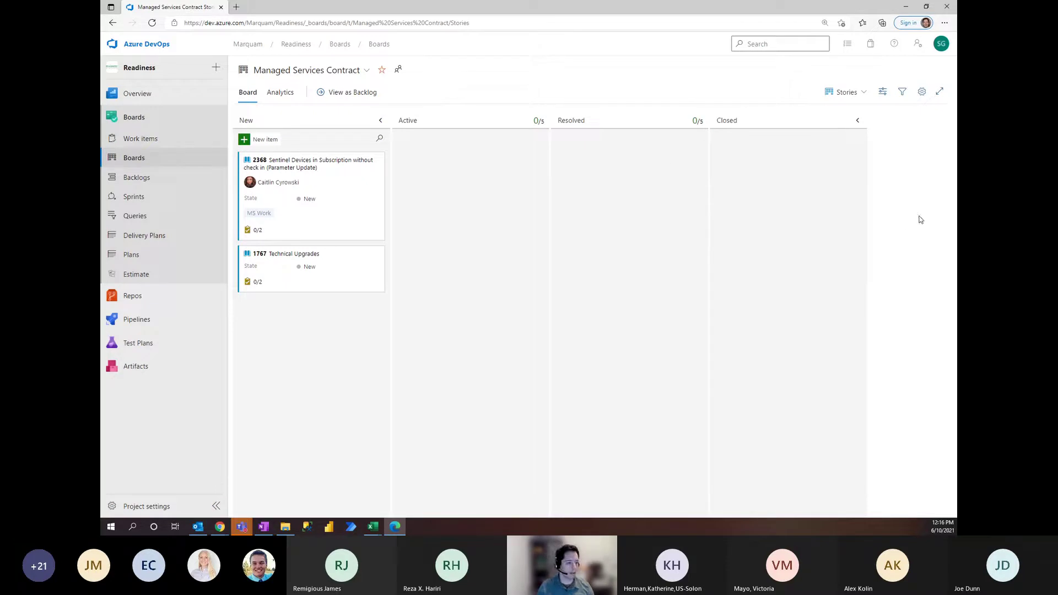
{"action": "left_click_drag", "start_coordinate": [366, 207], "coordinate": [446, 208]}
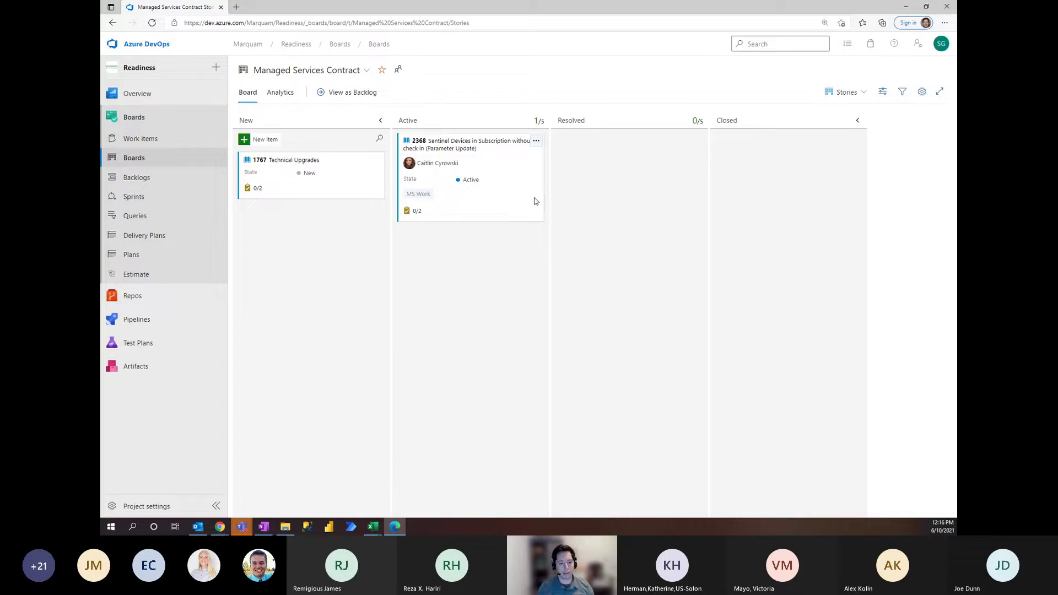
{"action": "left_click_drag", "start_coordinate": [533, 201], "coordinate": [292, 160]}
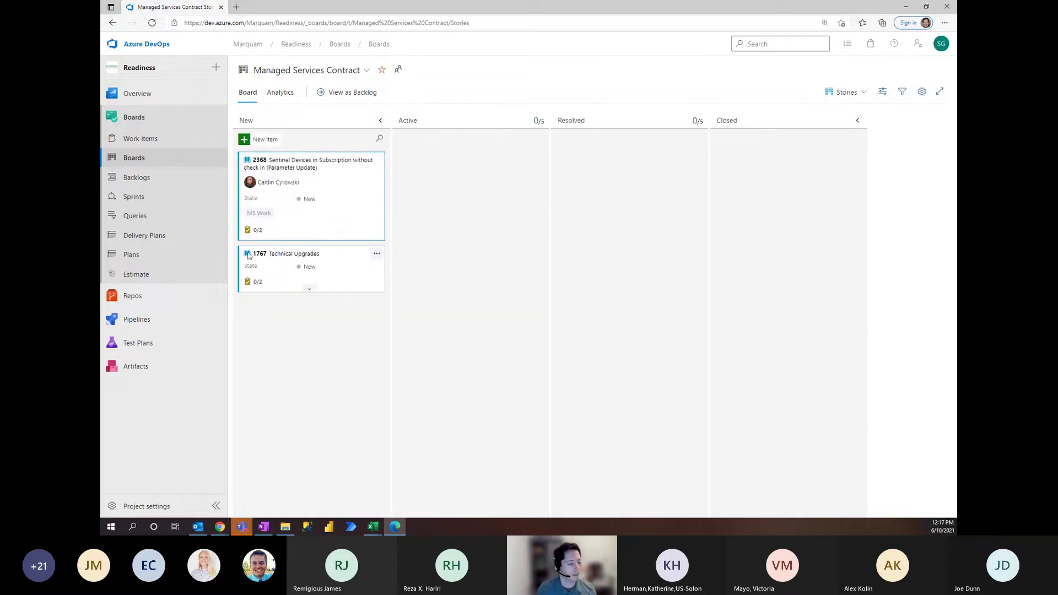
Step: Check the Managed Services Contract team's sprints and its iteration configuration, and return to the Sprints page
{"action": "left_click", "coordinate": [196, 198]}
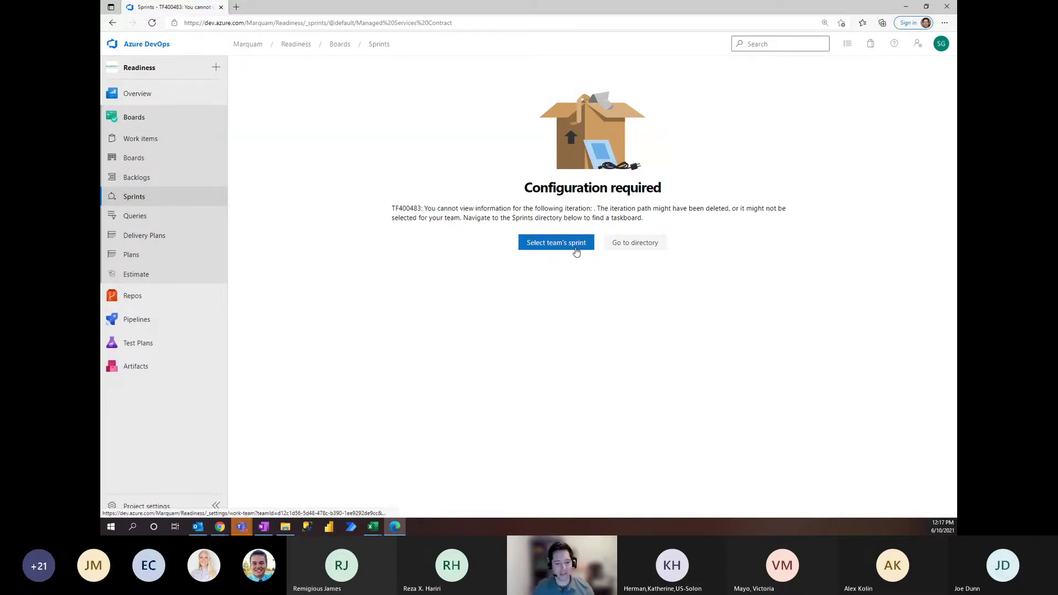
{"action": "left_click", "coordinate": [558, 249]}
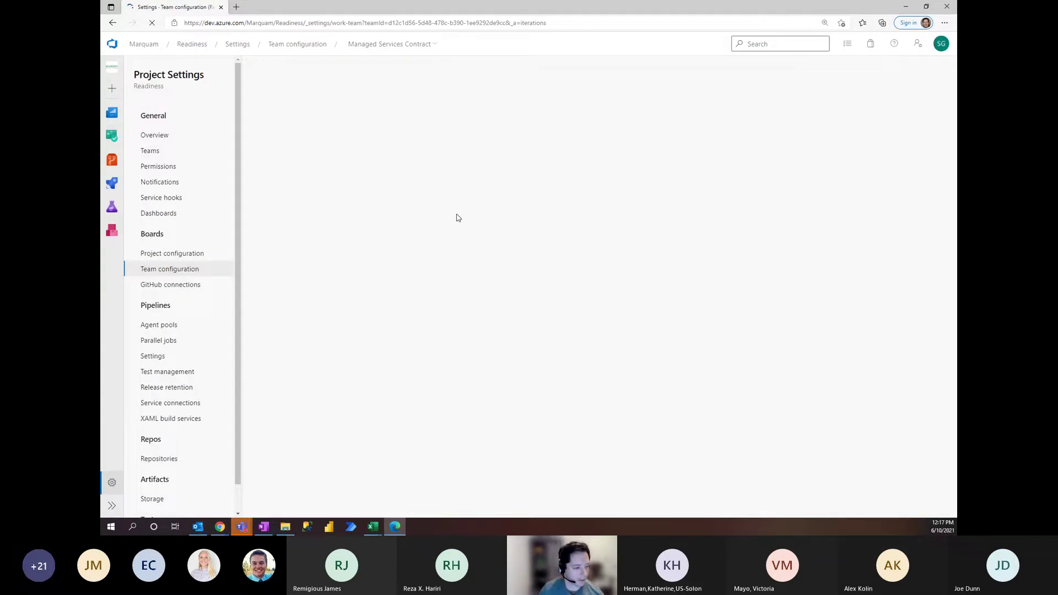
{"action": "key", "text": "alt+Left"}
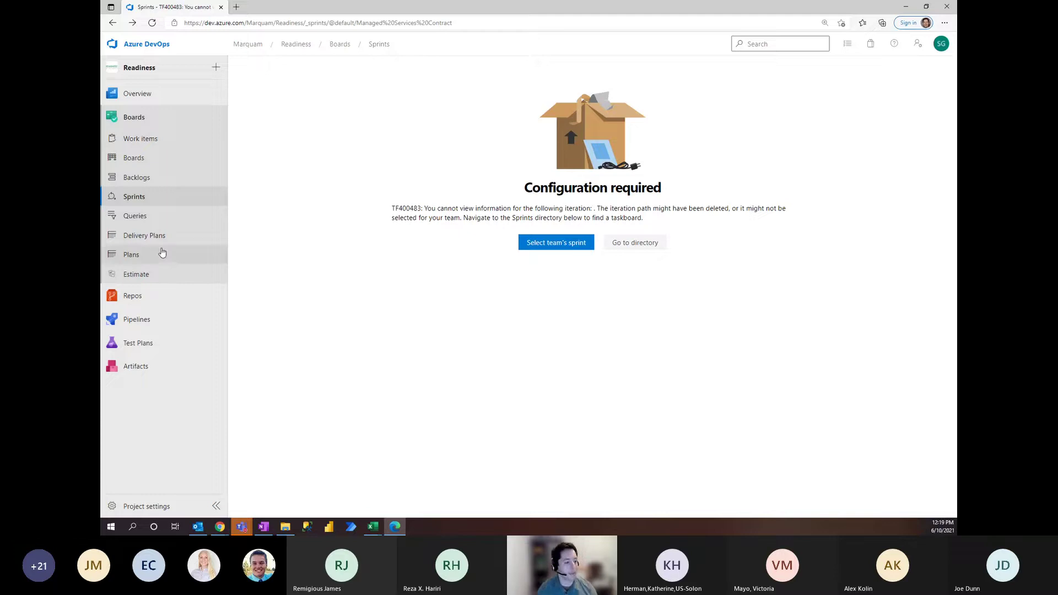
Step: Open the All Issues query from the favorite queries and display its filter clauses in the editor
{"action": "left_click", "coordinate": [160, 217]}
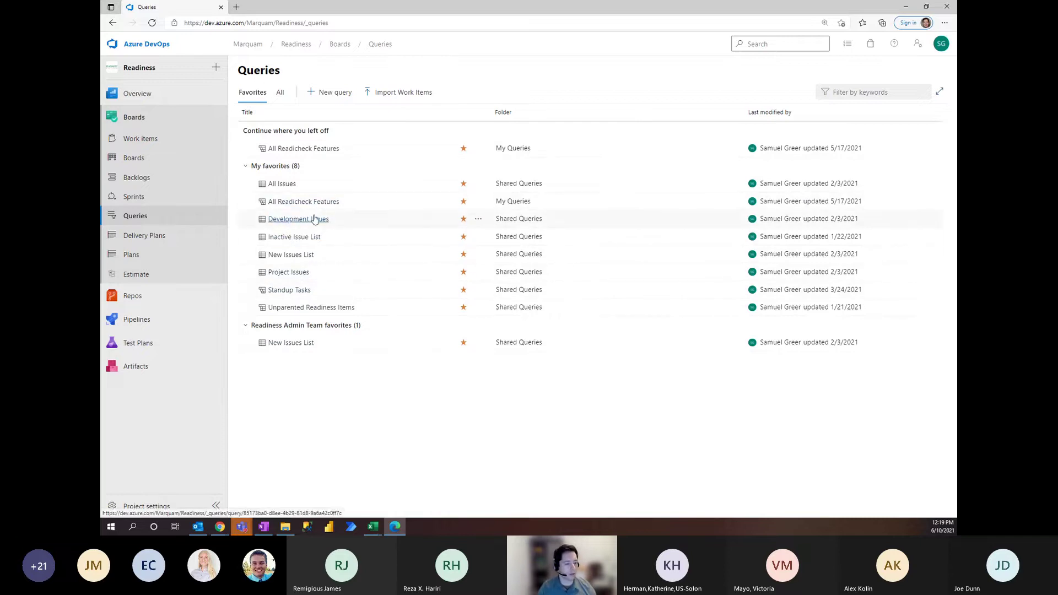
{"action": "left_click", "coordinate": [282, 184]}
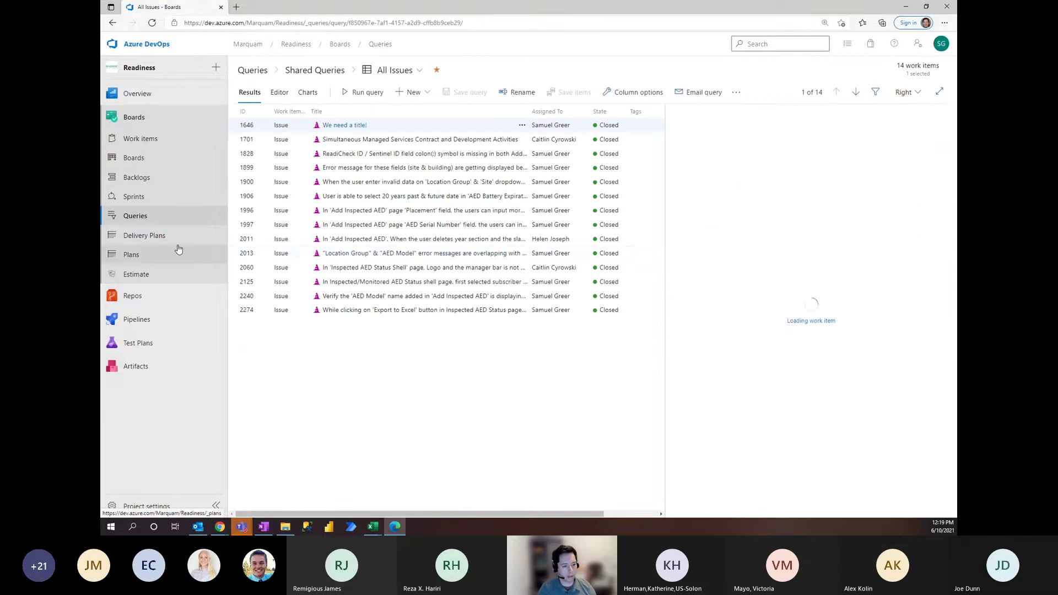
{"action": "left_click", "coordinate": [276, 94]}
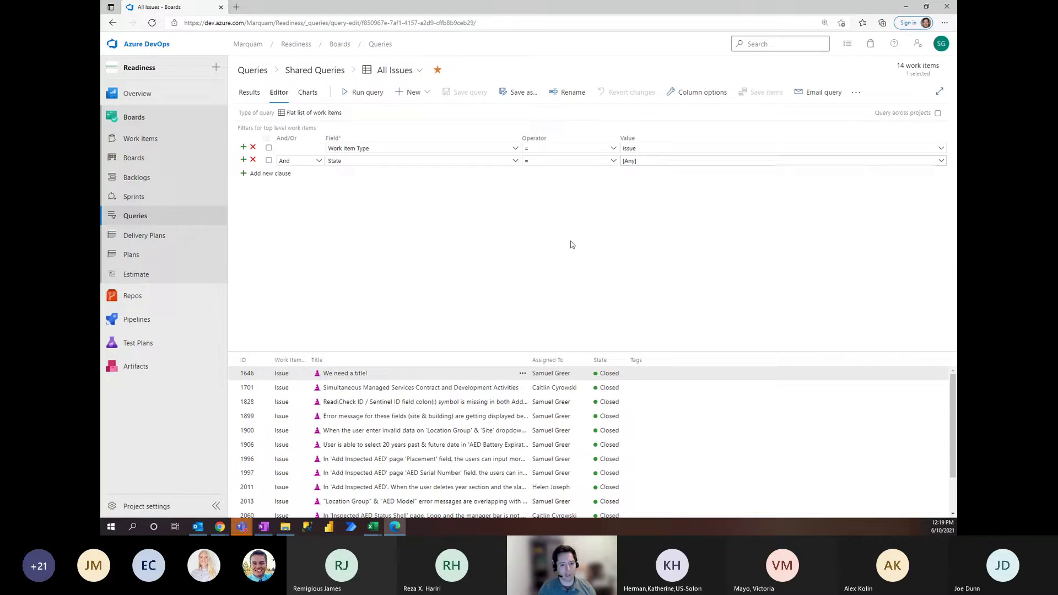
Step: Look through the available fields and work item type values for the query's first clause without changing them
{"action": "left_click", "coordinate": [515, 149]}
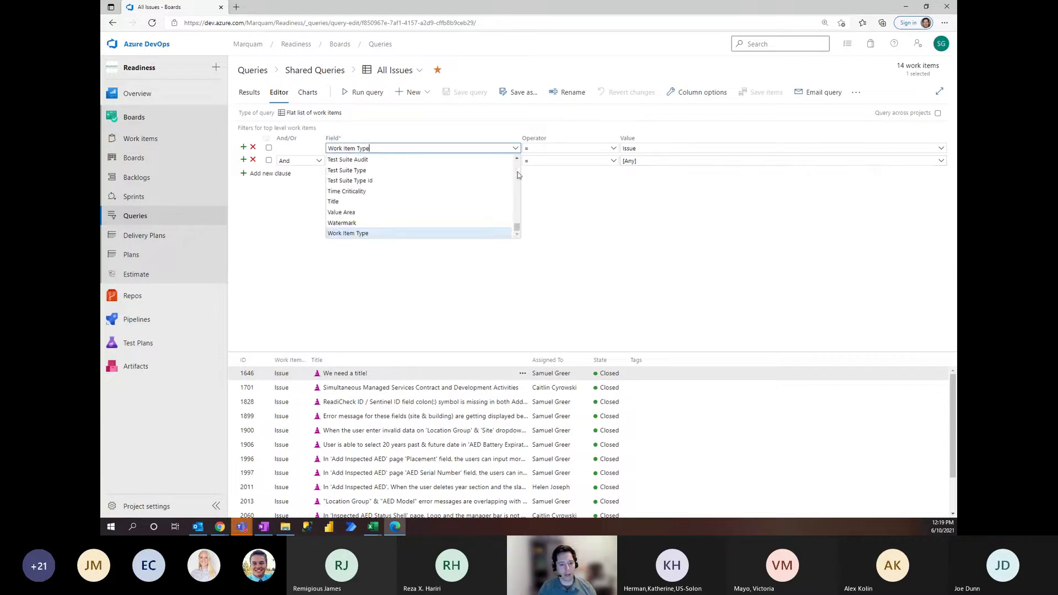
{"action": "left_click_drag", "start_coordinate": [518, 230], "coordinate": [523, 163]}
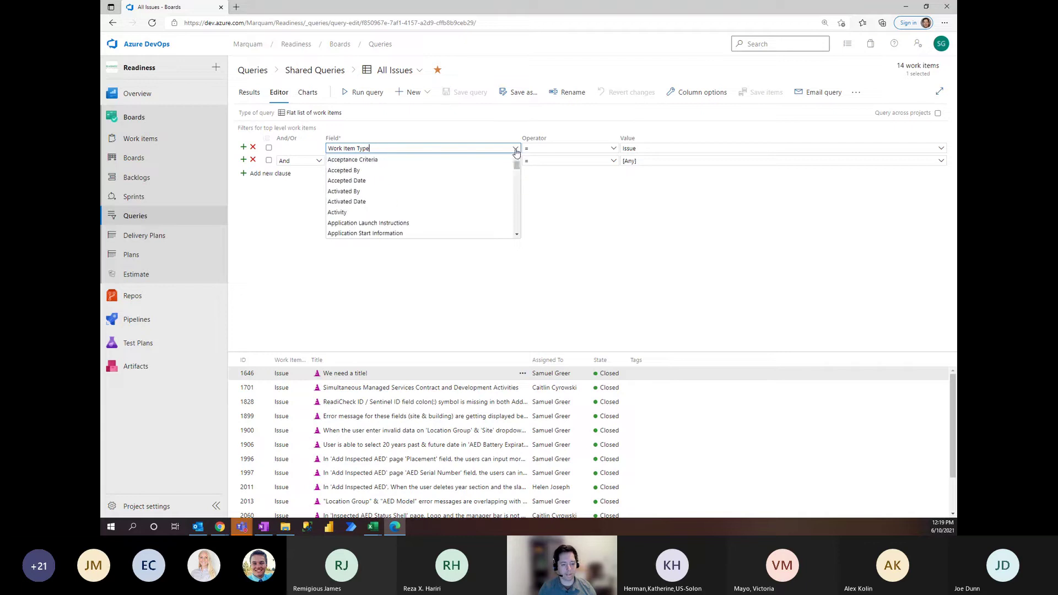
{"action": "left_click", "coordinate": [516, 149]}
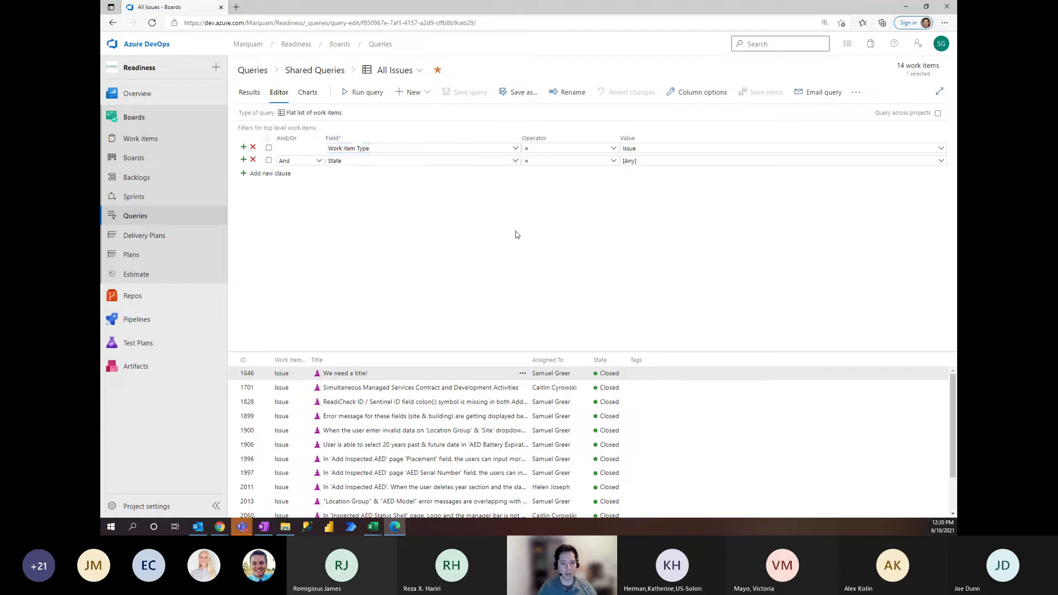
{"action": "left_click", "coordinate": [945, 153]}
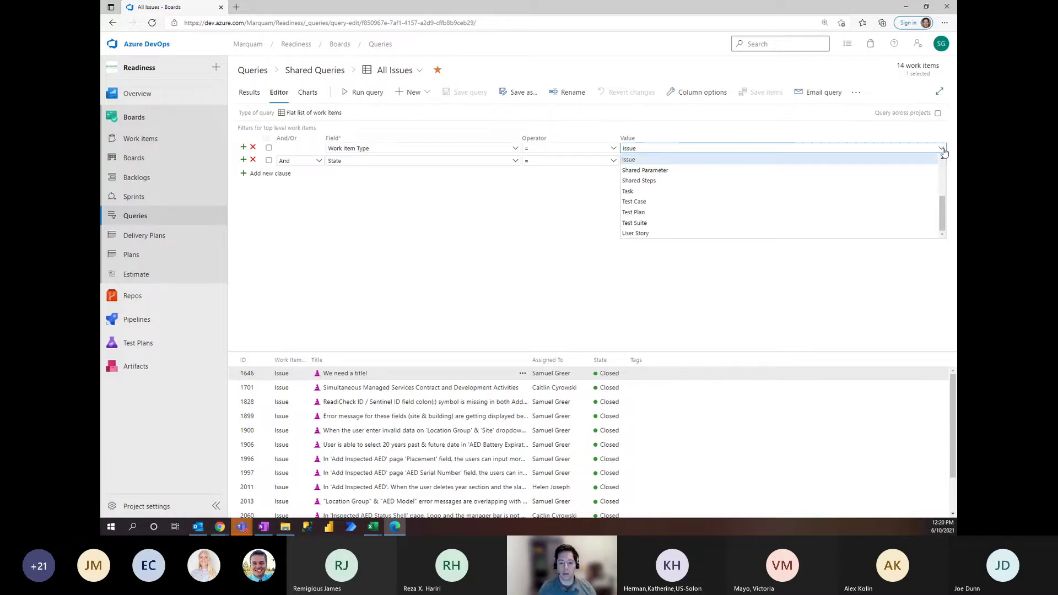
{"action": "left_click", "coordinate": [945, 153]}
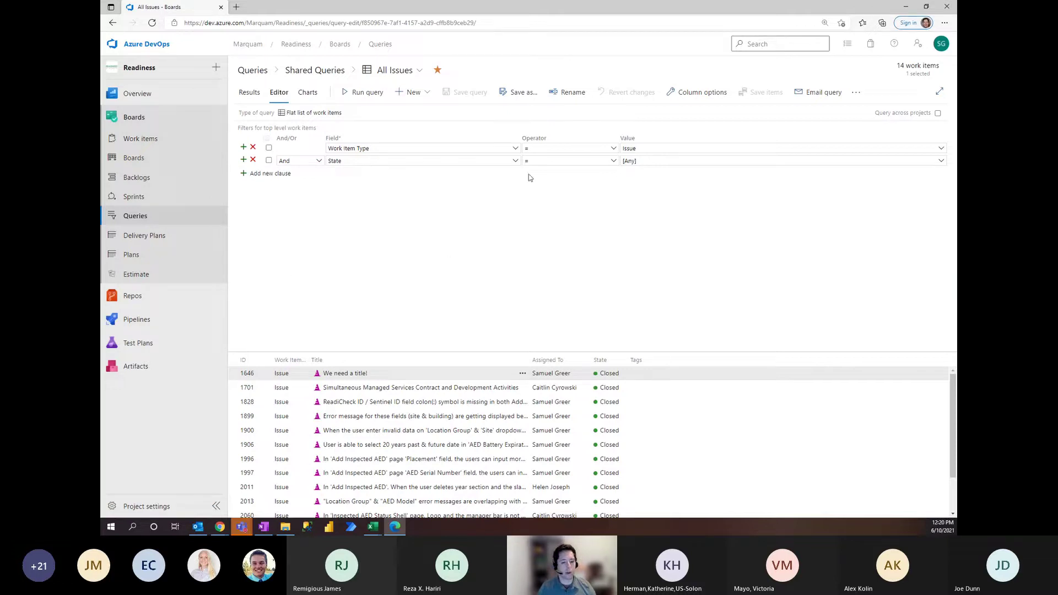
Step: Change the field of the query's second clause to Area Path
{"action": "left_click", "coordinate": [508, 162]}
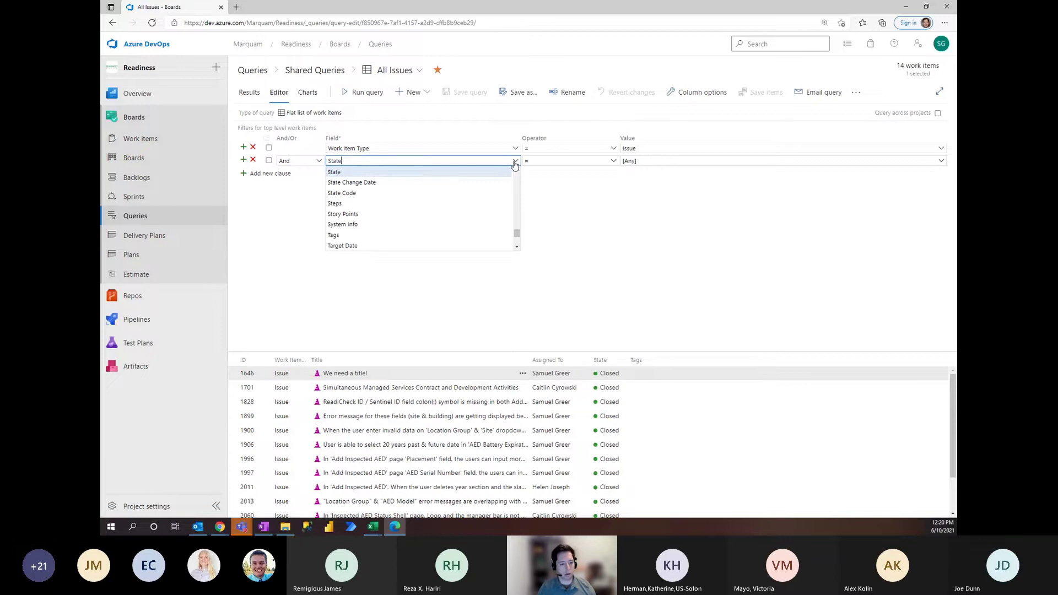
{"action": "key", "text": "ctrl+a"}
{"action": "key", "text": "BackSpace"}
{"action": "type", "text": "area path"}
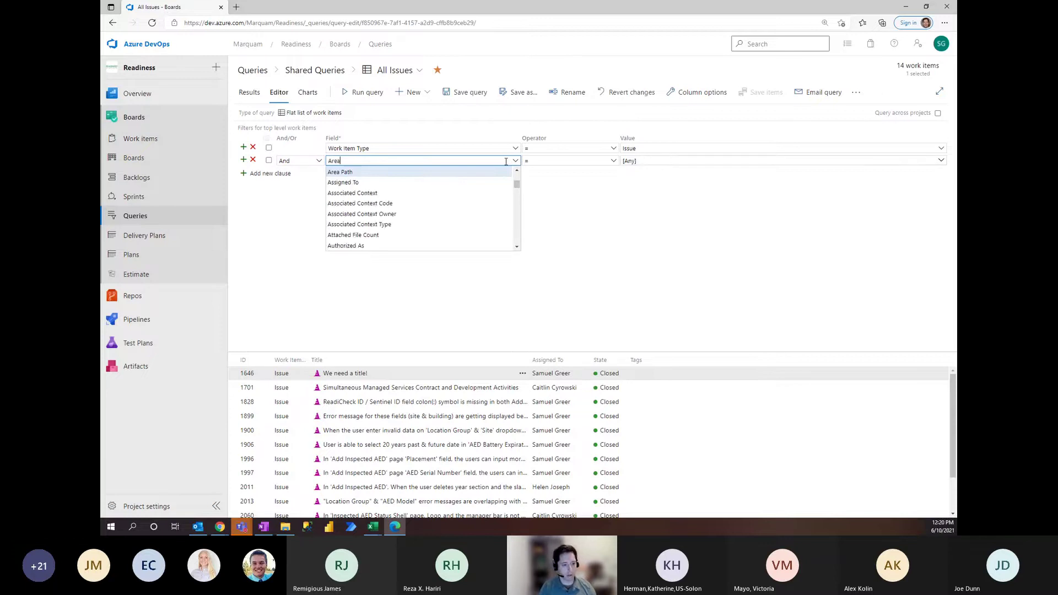
{"action": "key", "text": "Tab"}
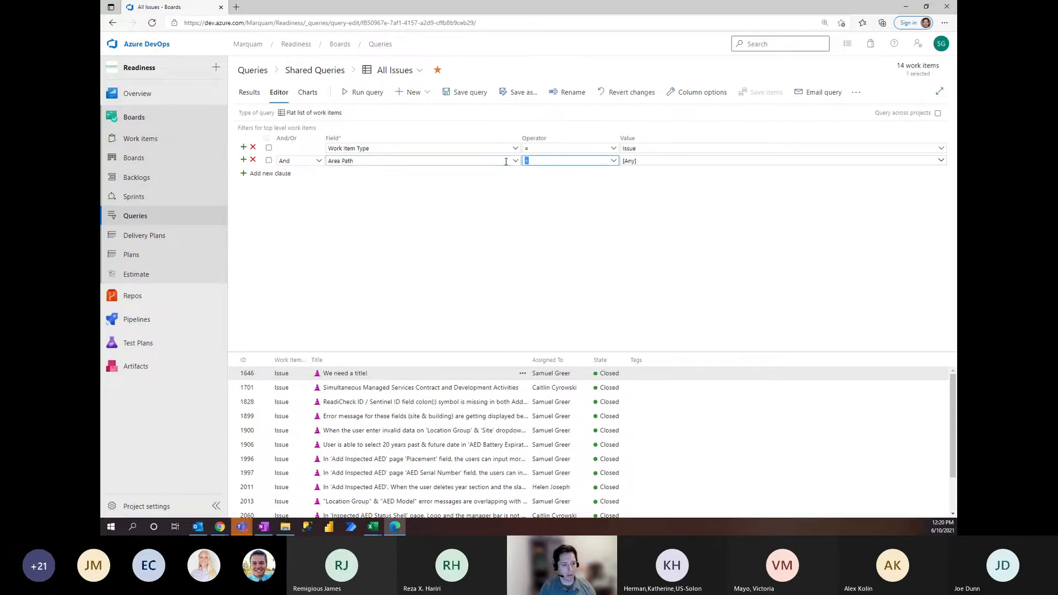
Step: Examine the area paths available as values for the Area Path clause and leave the value as [Any]
{"action": "left_click", "coordinate": [941, 161]}
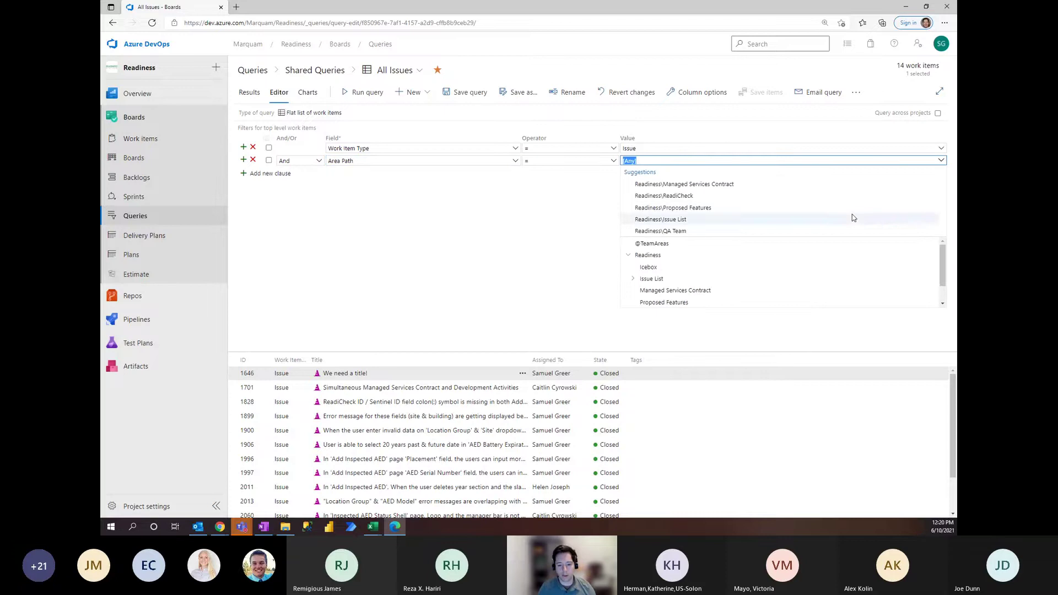
{"action": "mouse_move", "coordinate": [941, 263]}
{"action": "left_mouse_down"}
{"action": "mouse_move", "coordinate": [945, 279]}
{"action": "mouse_move", "coordinate": [943, 267]}
{"action": "left_mouse_up"}
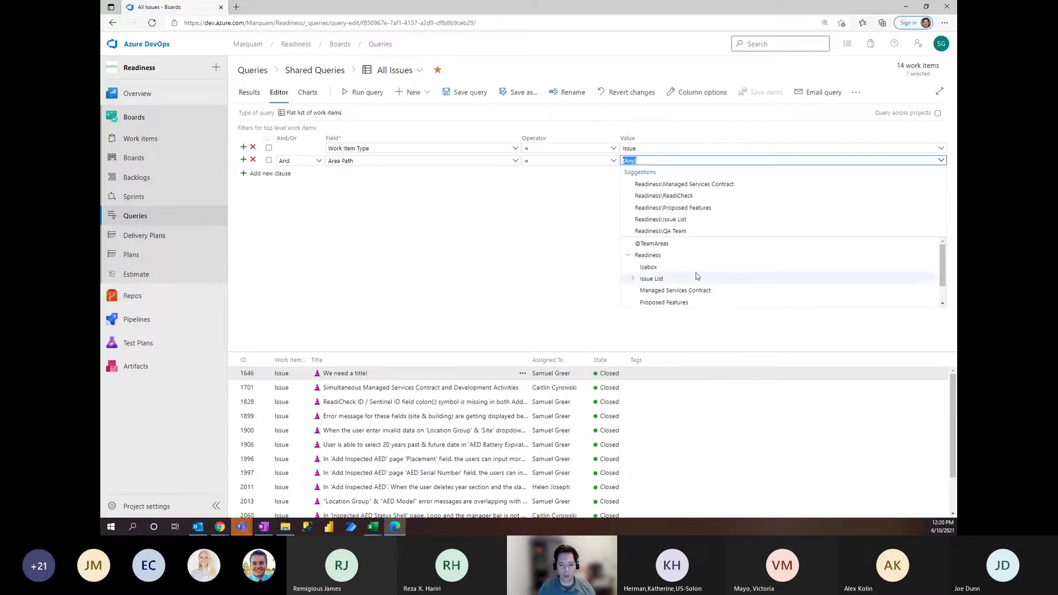
{"action": "scroll", "coordinate": [766, 281], "scroll_direction": "down", "scroll_amount": 1}
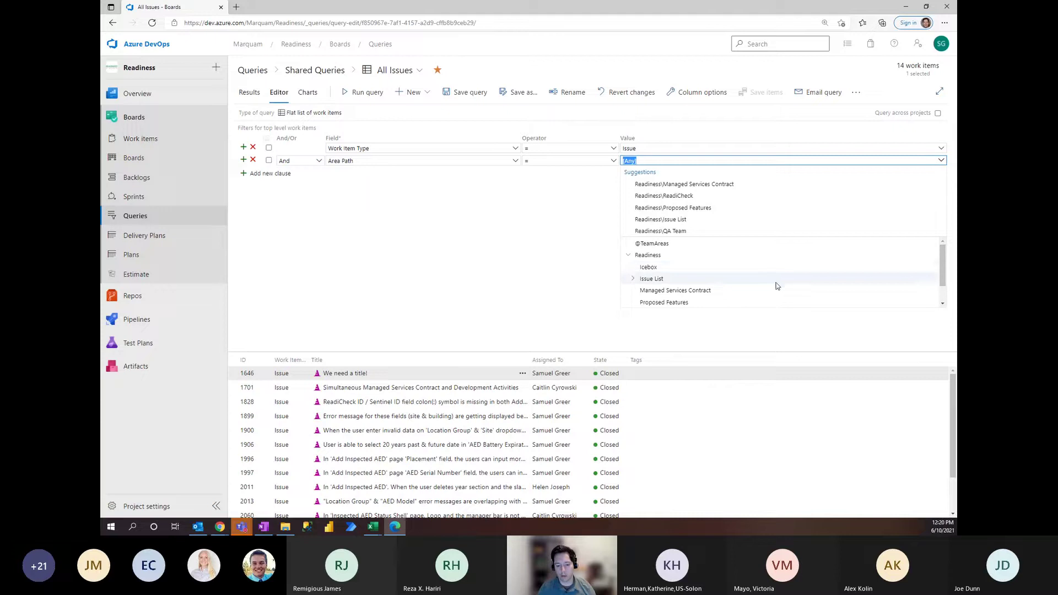
{"action": "left_click", "coordinate": [481, 245]}
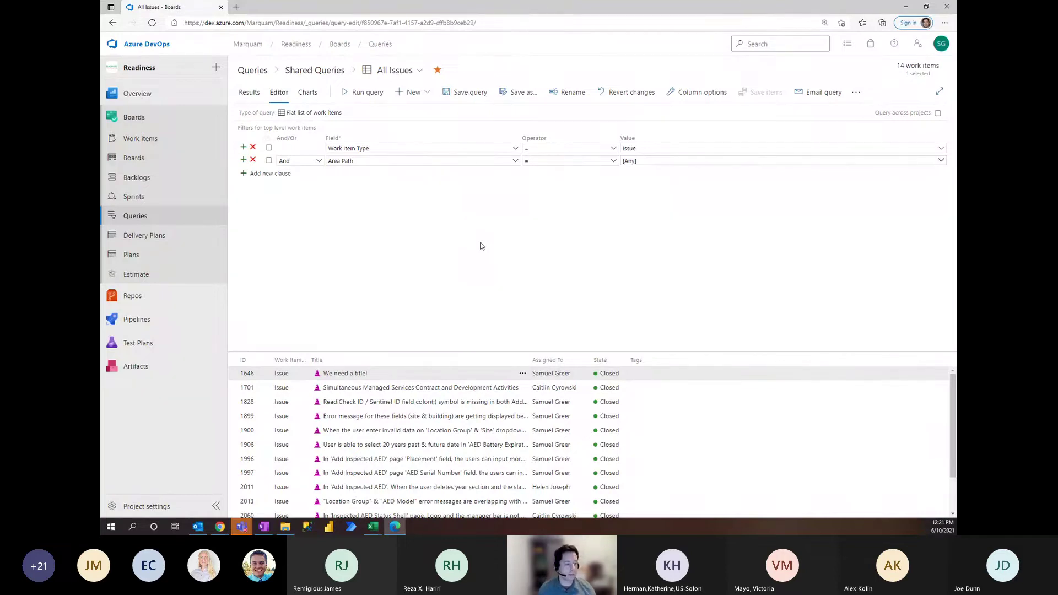
Step: Discard the unsaved changes to the All Issues query, view the Estimate sessions and return to the Backlogs page
{"action": "left_click", "coordinate": [171, 274]}
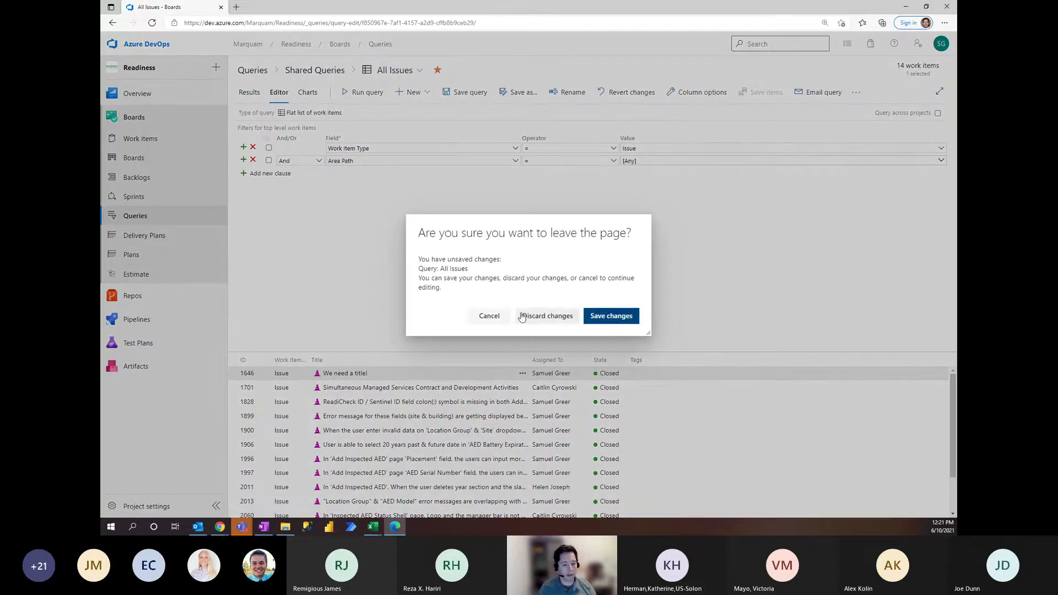
{"action": "left_click", "coordinate": [538, 318]}
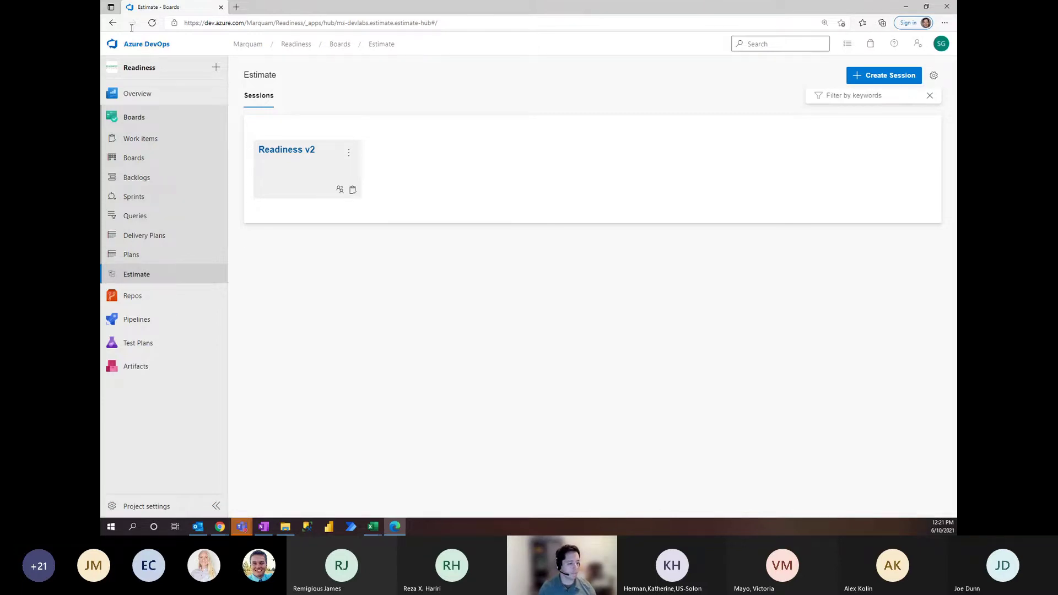
{"action": "left_click", "coordinate": [154, 177]}
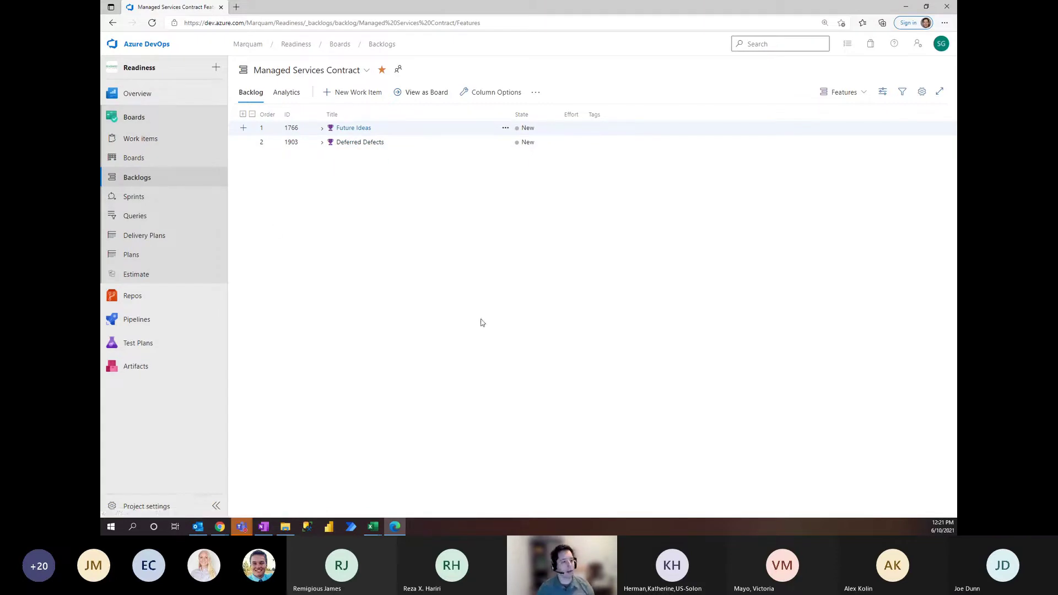
Step: Open the ReadiCheck Team Overview dashboard and examine its Sprint 01 test chart and Cumulative Flow Diagram
{"action": "mouse_move", "coordinate": [157, 99]}
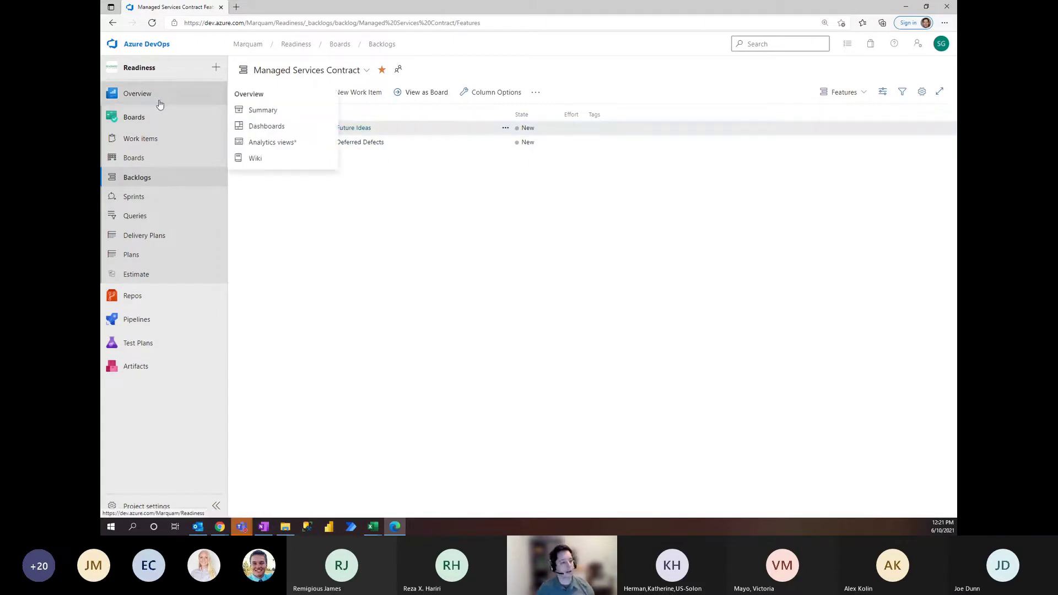
{"action": "left_click", "coordinate": [269, 126]}
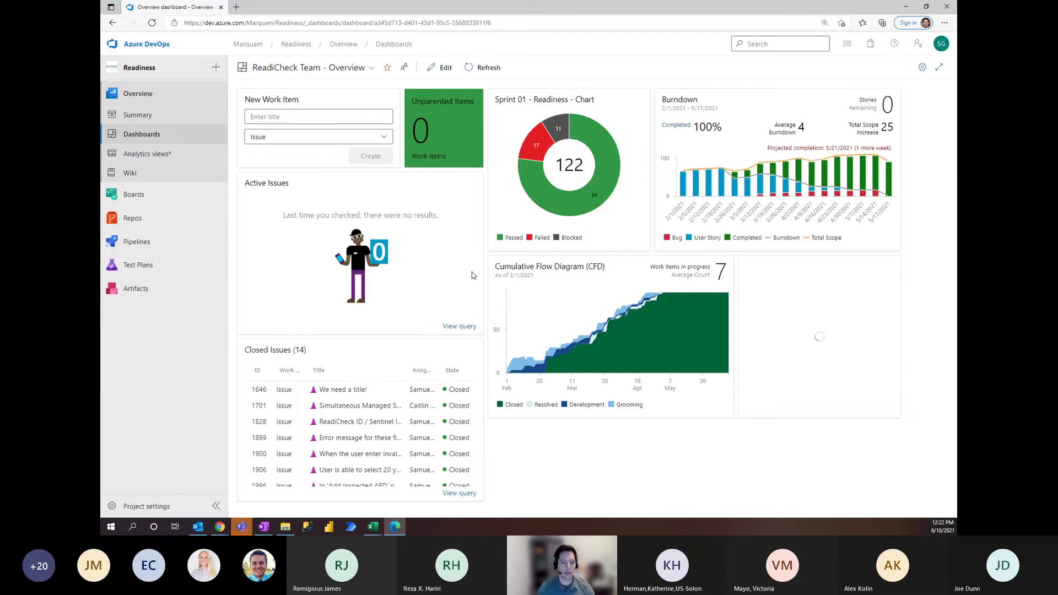
{"action": "mouse_move", "coordinate": [604, 139]}
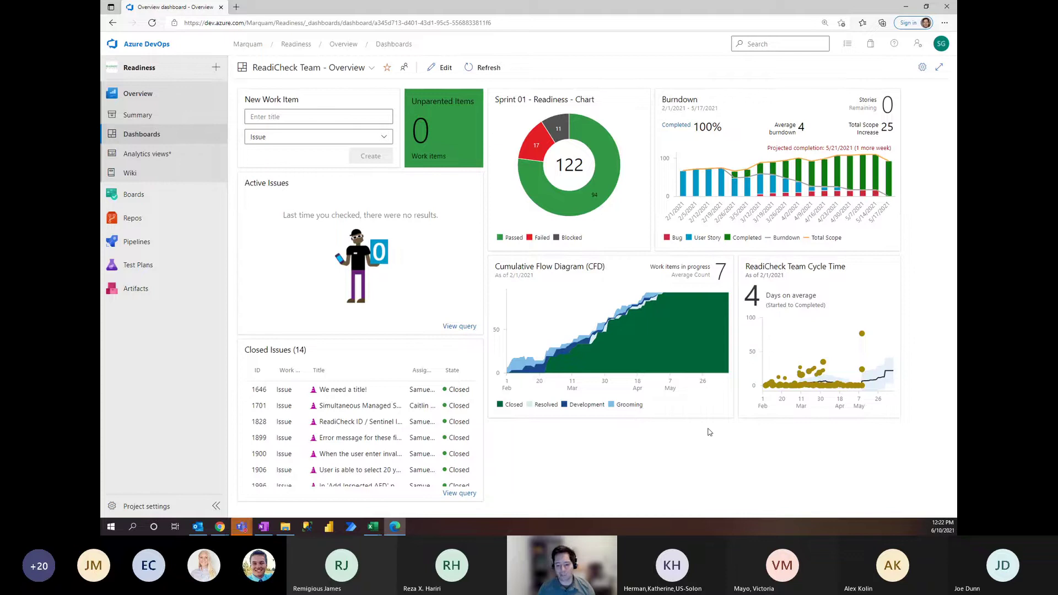
{"action": "mouse_move", "coordinate": [691, 365]}
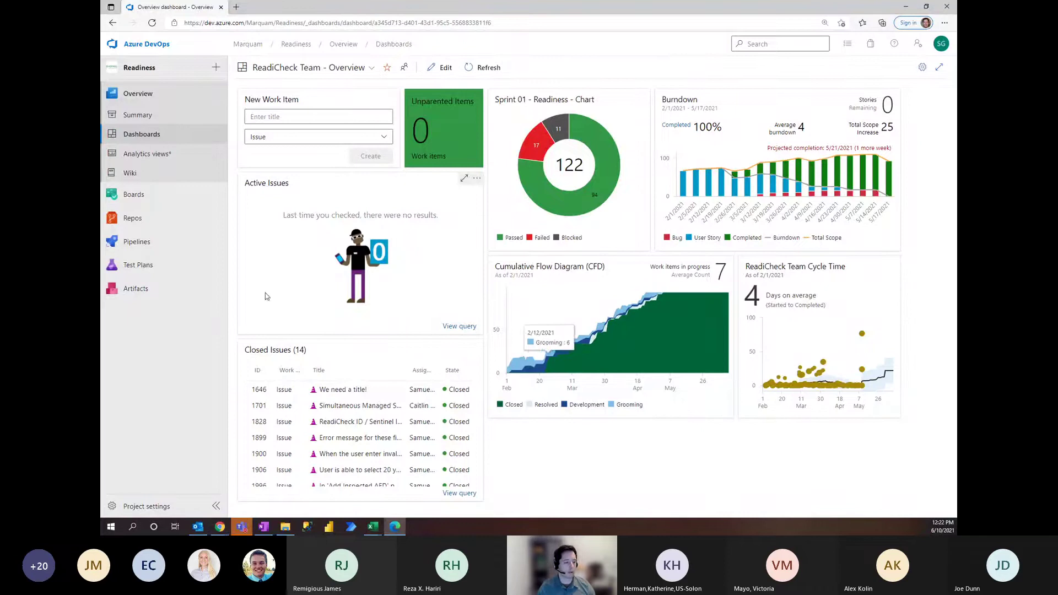
Step: Look over the pages offered under Repos, Pipelines and Test Plans, and examine the dashboard's Burndown and Sprint 01 charts
{"action": "mouse_move", "coordinate": [162, 222]}
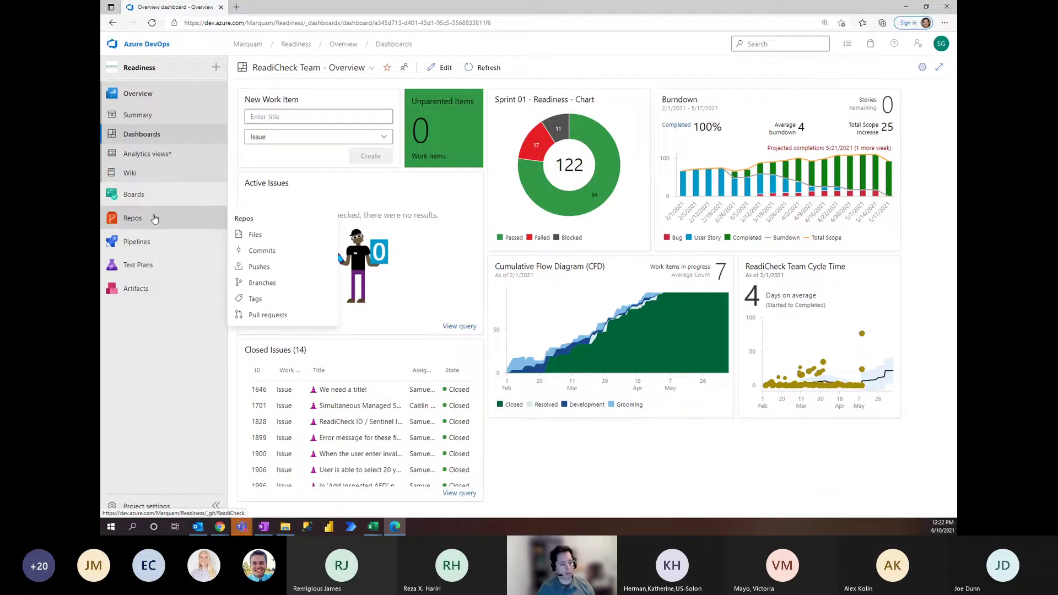
{"action": "mouse_move", "coordinate": [159, 246]}
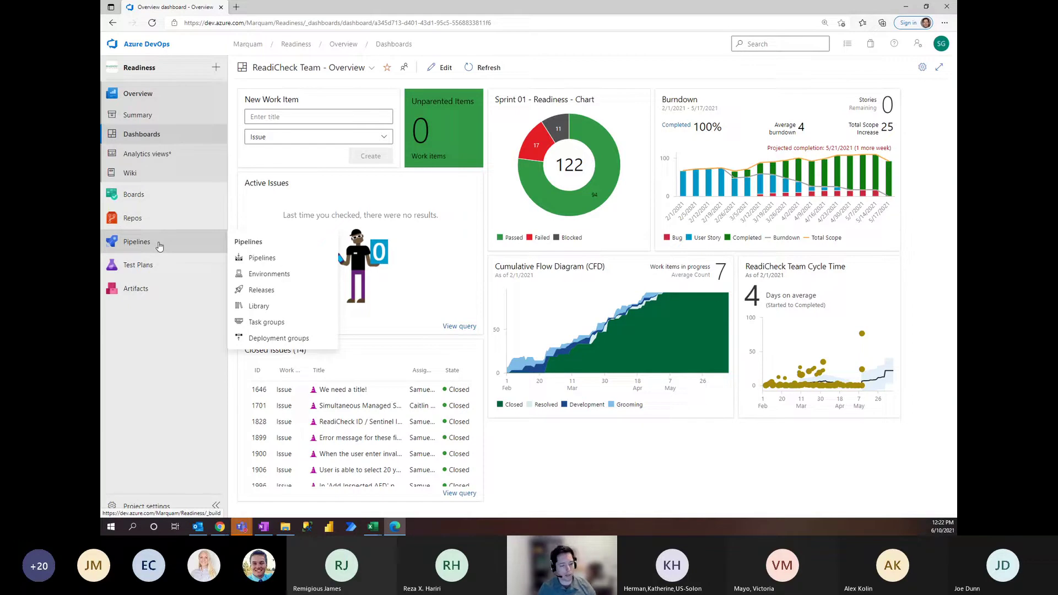
{"action": "mouse_move", "coordinate": [171, 269]}
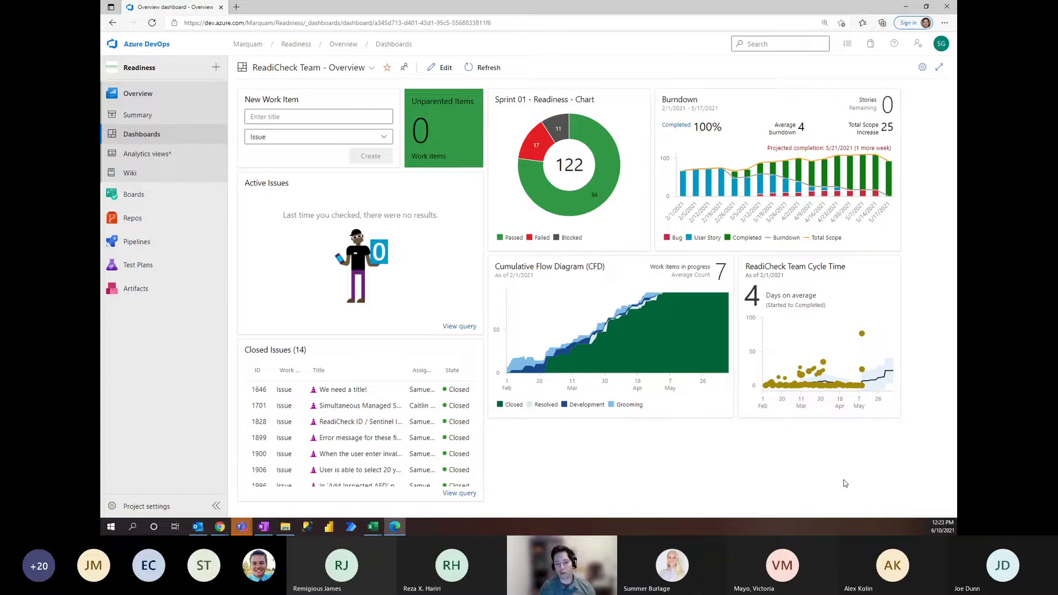
{"action": "mouse_move", "coordinate": [787, 191]}
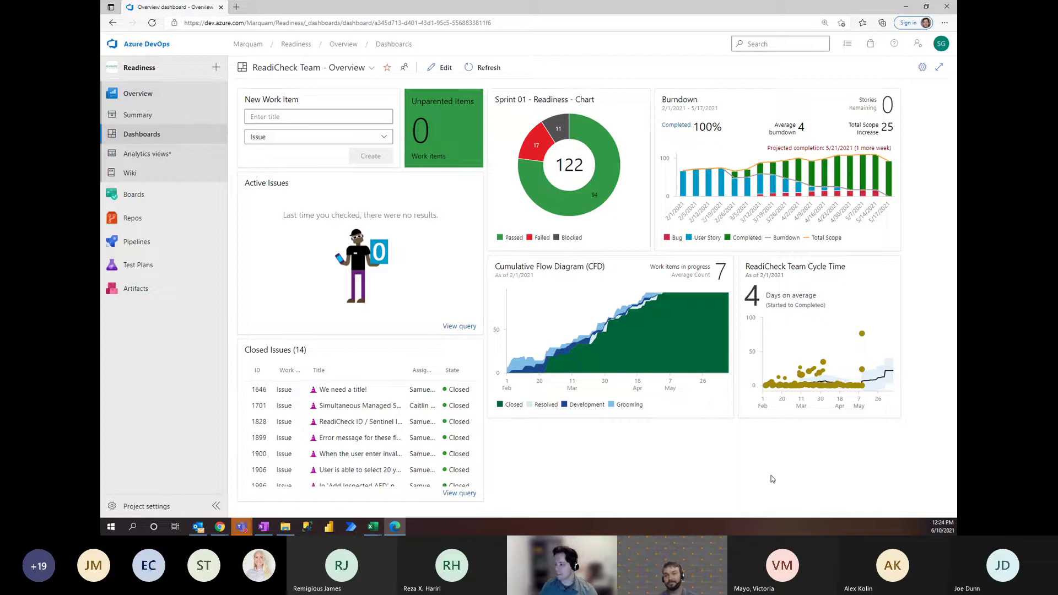
{"action": "mouse_move", "coordinate": [576, 123]}
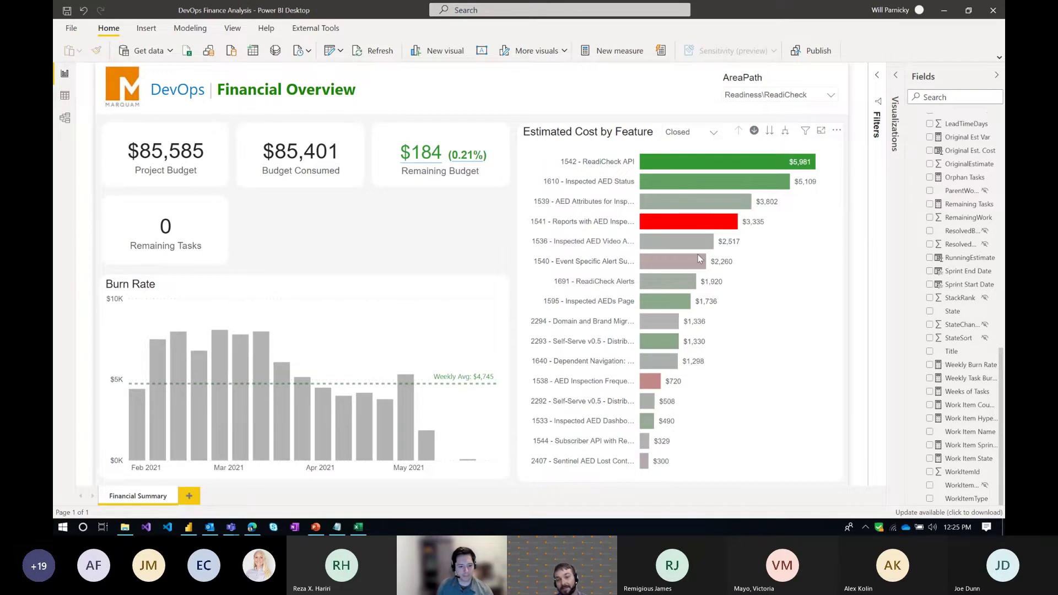
Step: Drill down into the ReadiCheck API feature in the Estimated Cost by Feature chart and drill back up to all features
{"action": "mouse_move", "coordinate": [699, 259]}
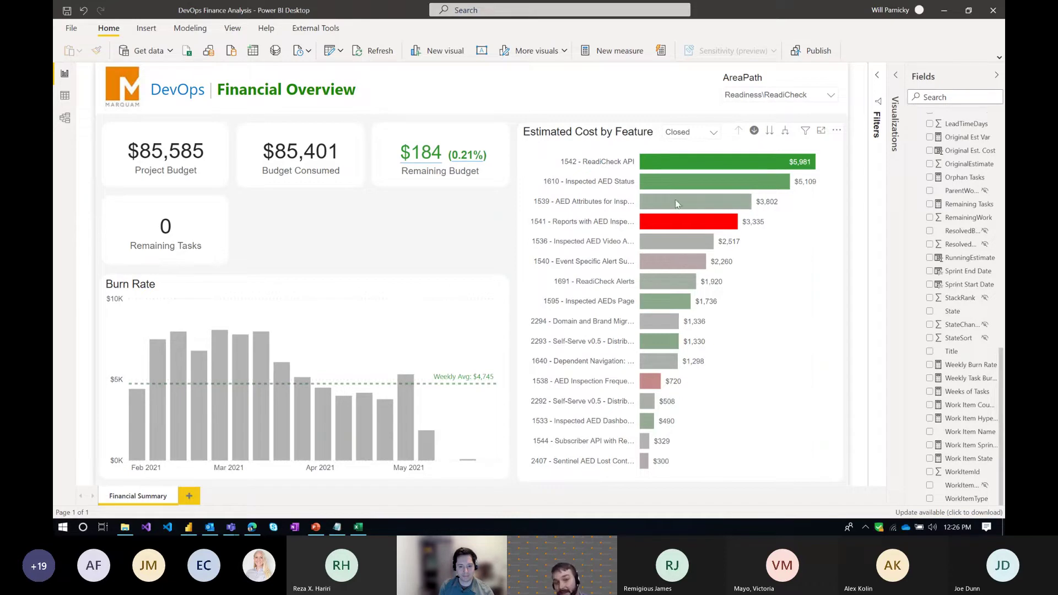
{"action": "mouse_move", "coordinate": [666, 162]}
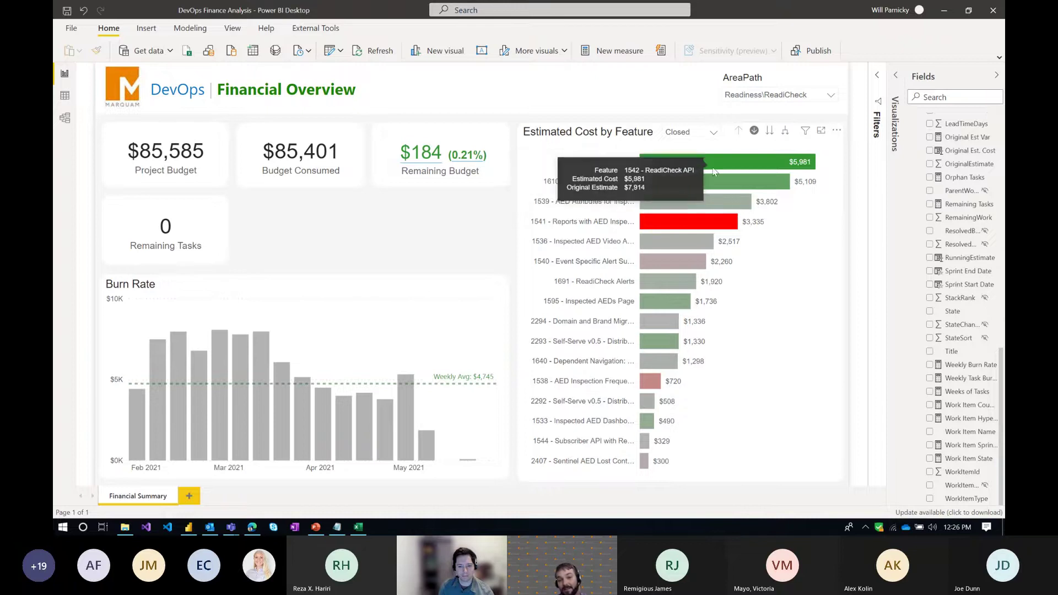
{"action": "left_click", "coordinate": [671, 166]}
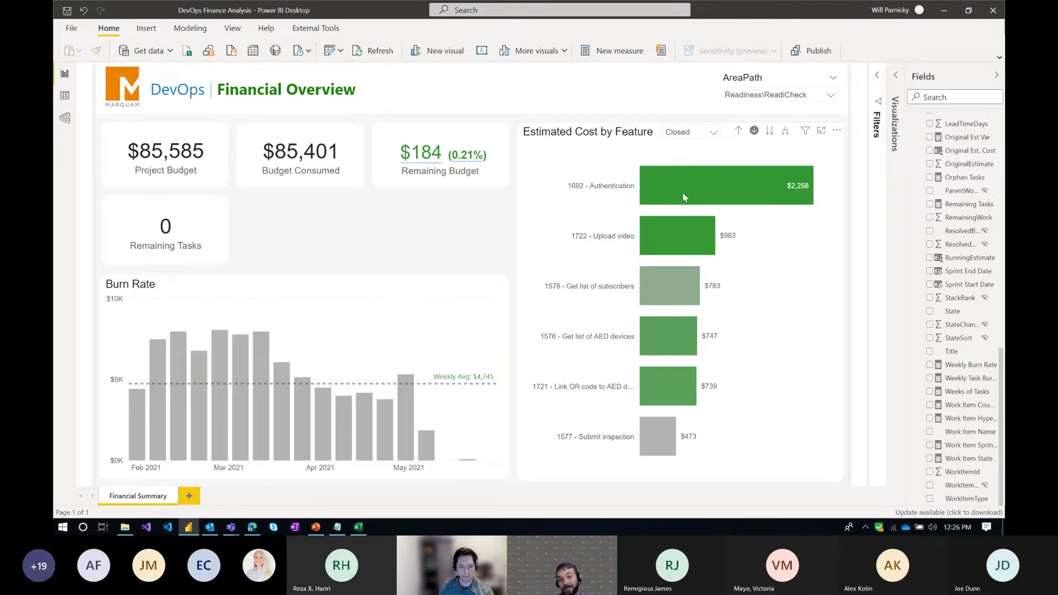
{"action": "left_click", "coordinate": [739, 131]}
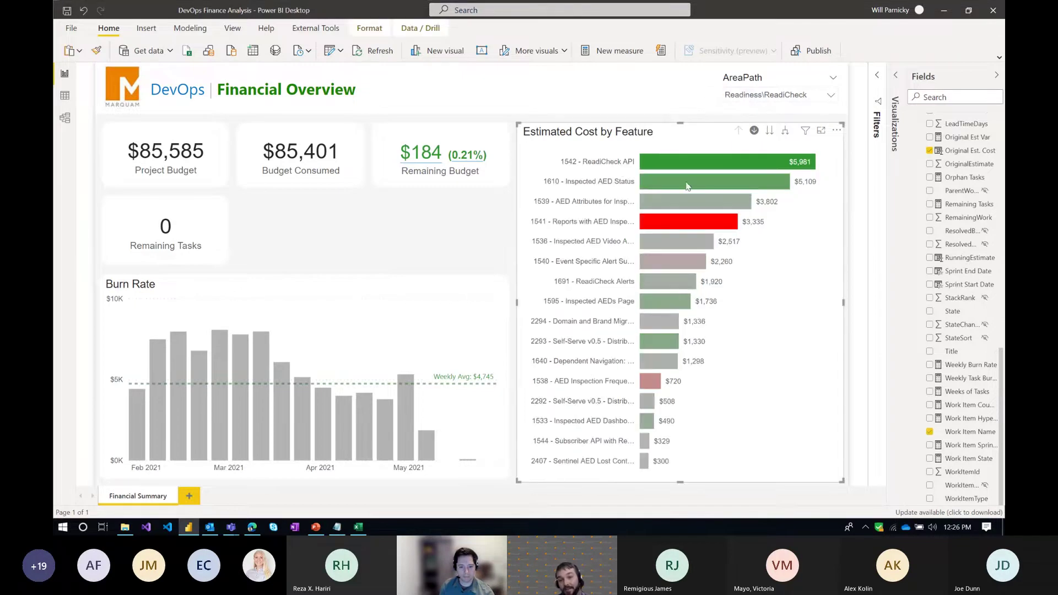
{"action": "key", "text": "Escape"}
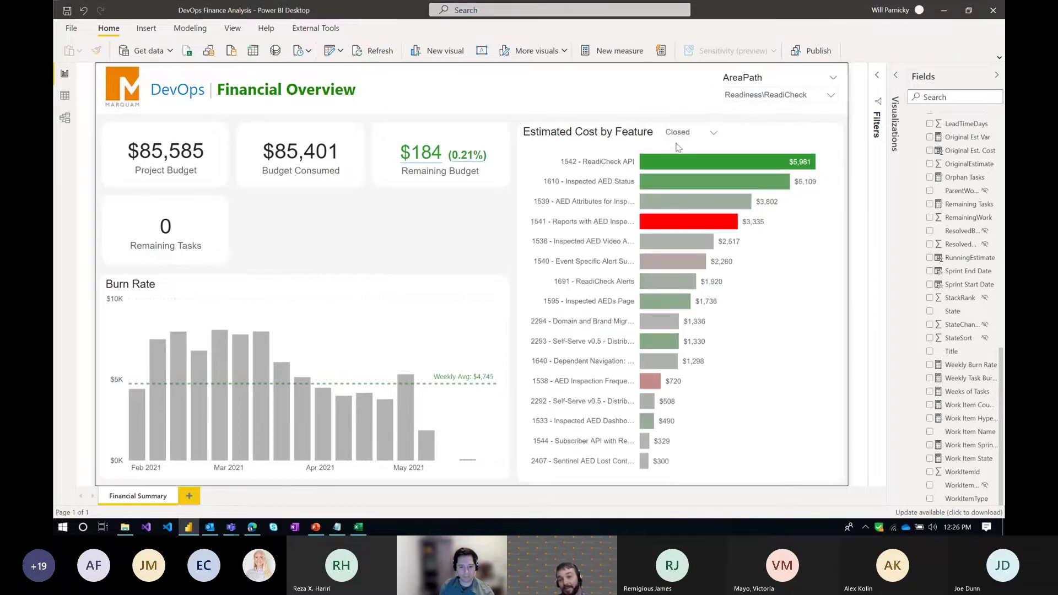
Step: Examine the state filter options of the Estimated Cost by Feature chart and the May 2021 bars of the Burn Rate chart
{"action": "left_click", "coordinate": [707, 133]}
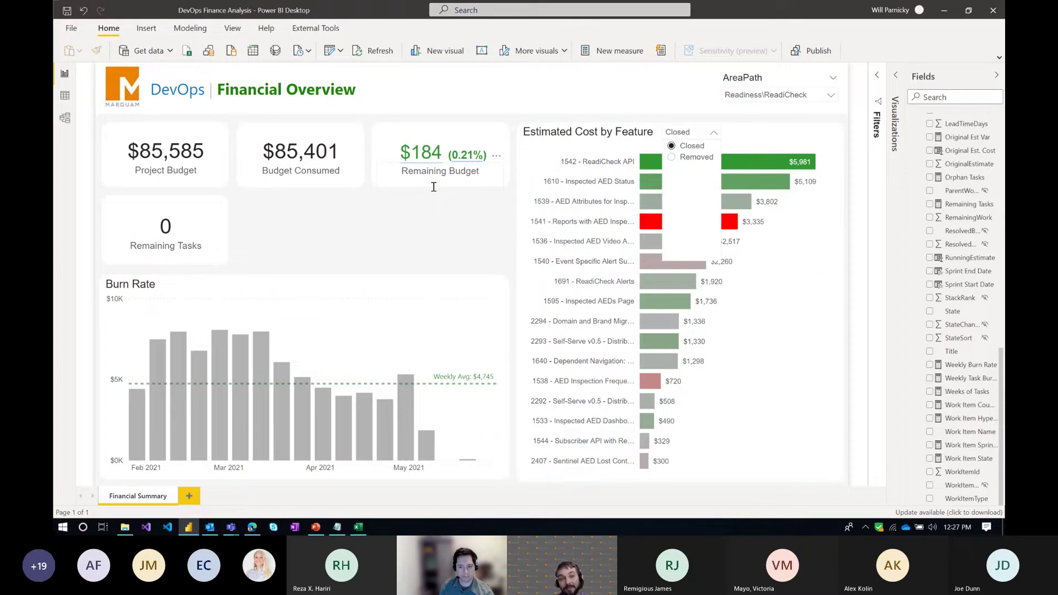
{"action": "left_click", "coordinate": [422, 223]}
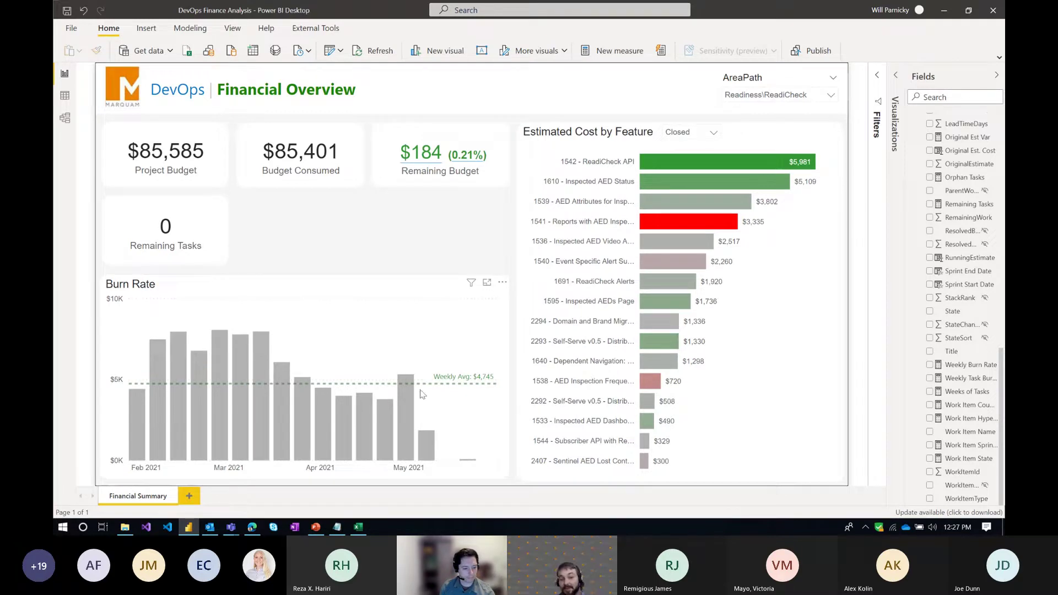
{"action": "mouse_move", "coordinate": [400, 408]}
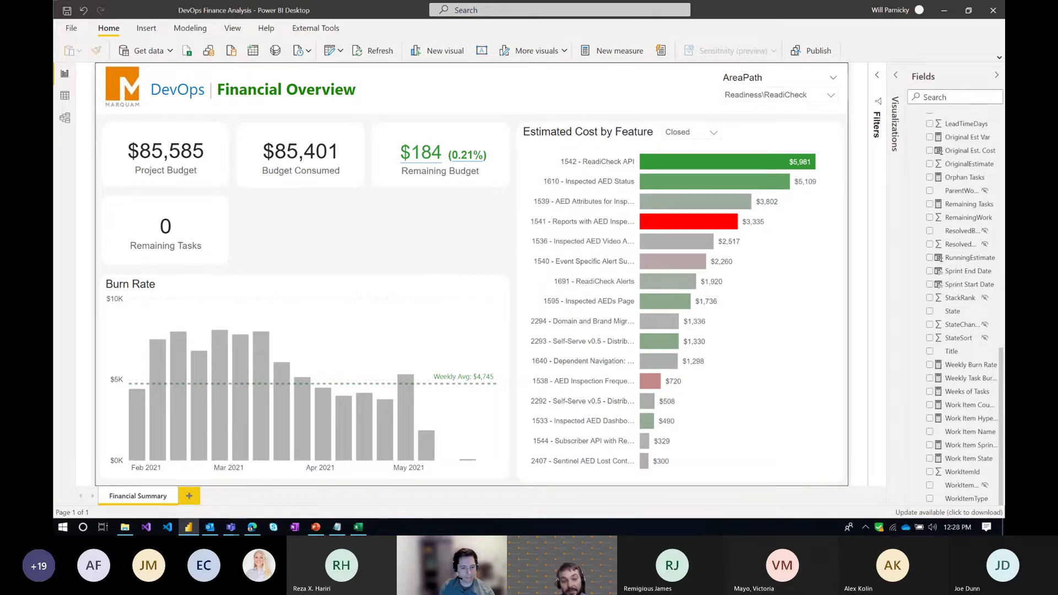
Step: Show the Connecting to Dev Ops slide in PowerPoint and highlight Marquam/Readiness in the Azure DevOps project's web address in the browser
{"action": "left_click", "coordinate": [316, 528]}
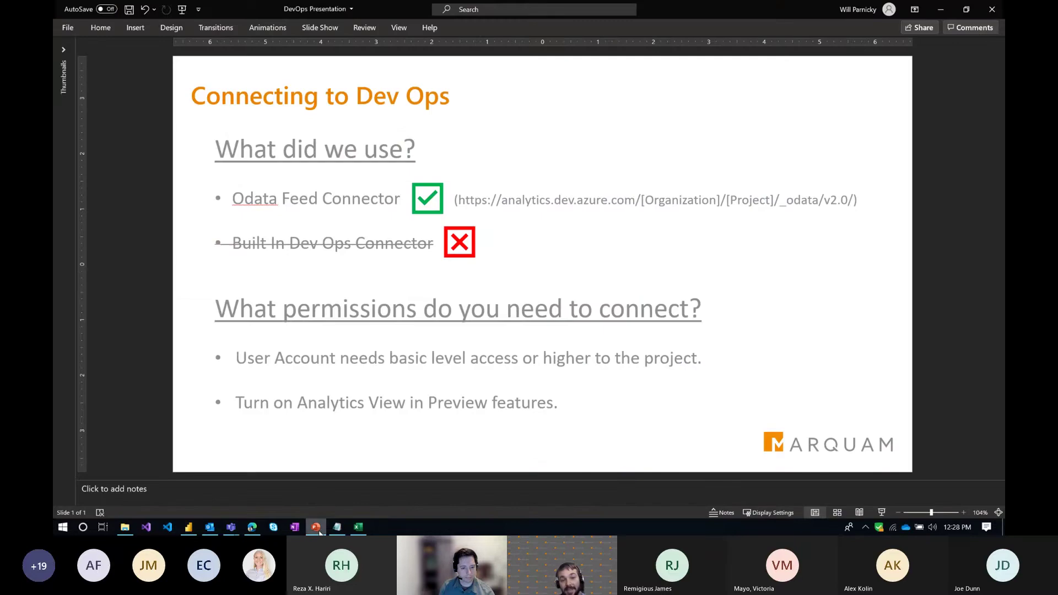
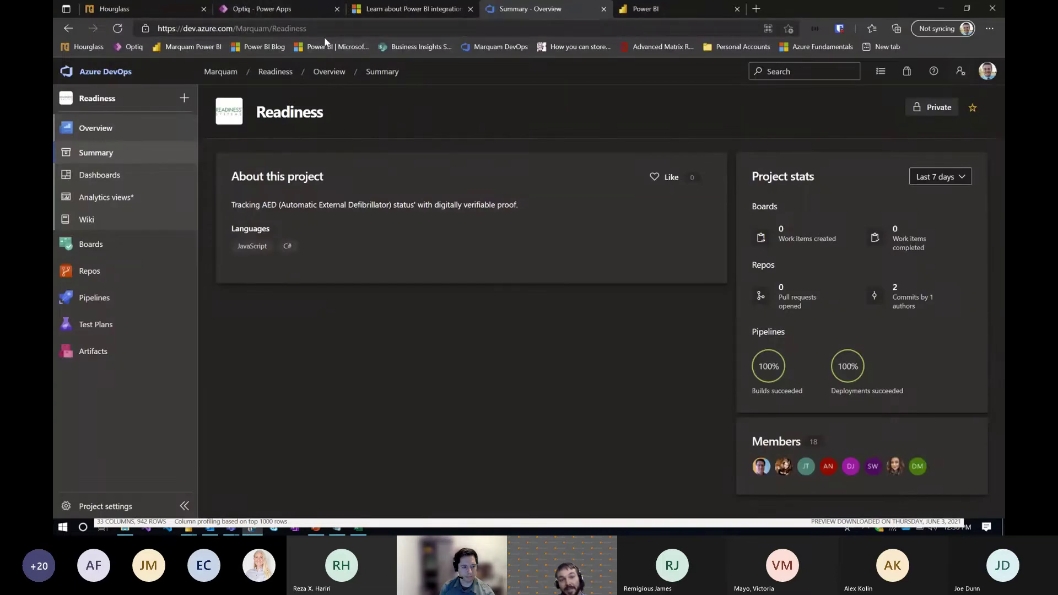
{"action": "left_click_drag", "start_coordinate": [237, 29], "coordinate": [314, 29]}
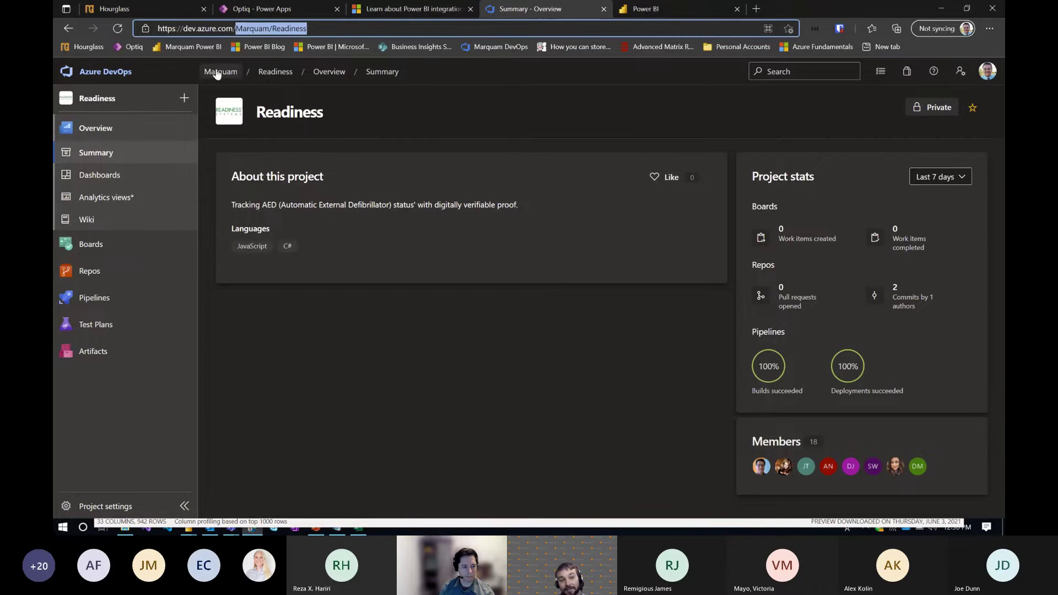
{"action": "left_click", "coordinate": [942, 13]}
{"action": "key", "text": "alt+Tab"}
{"action": "left_click_drag", "start_coordinate": [331, 33], "coordinate": [55, 35]}
{"action": "key", "text": "ctrl+c"}
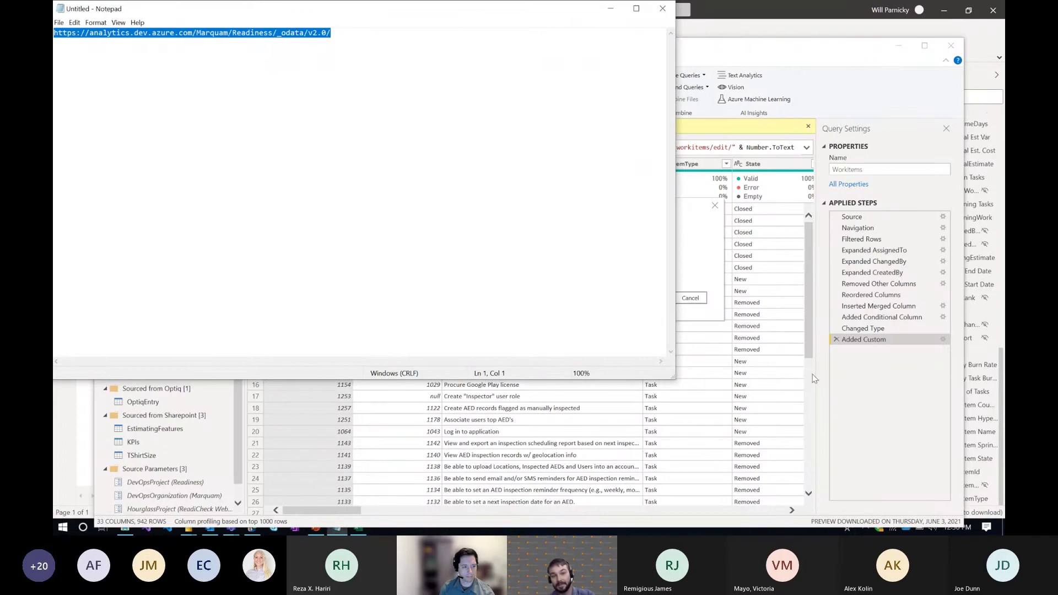
{"action": "left_click", "coordinate": [698, 255]}
{"action": "left_click", "coordinate": [477, 263]}
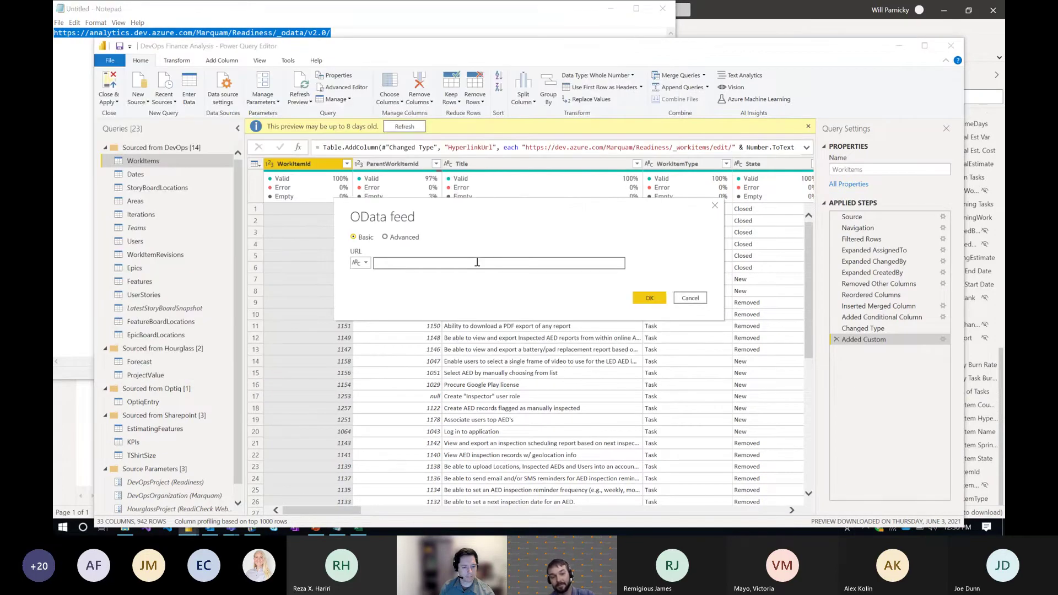
{"action": "key", "text": "ctrl+v"}
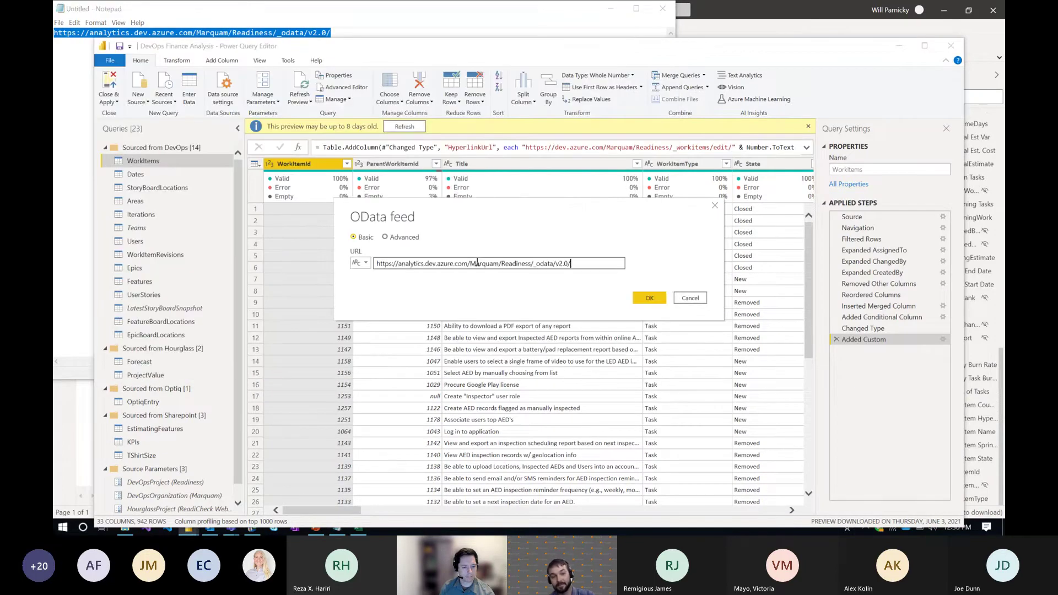
{"action": "left_click", "coordinate": [651, 302]}
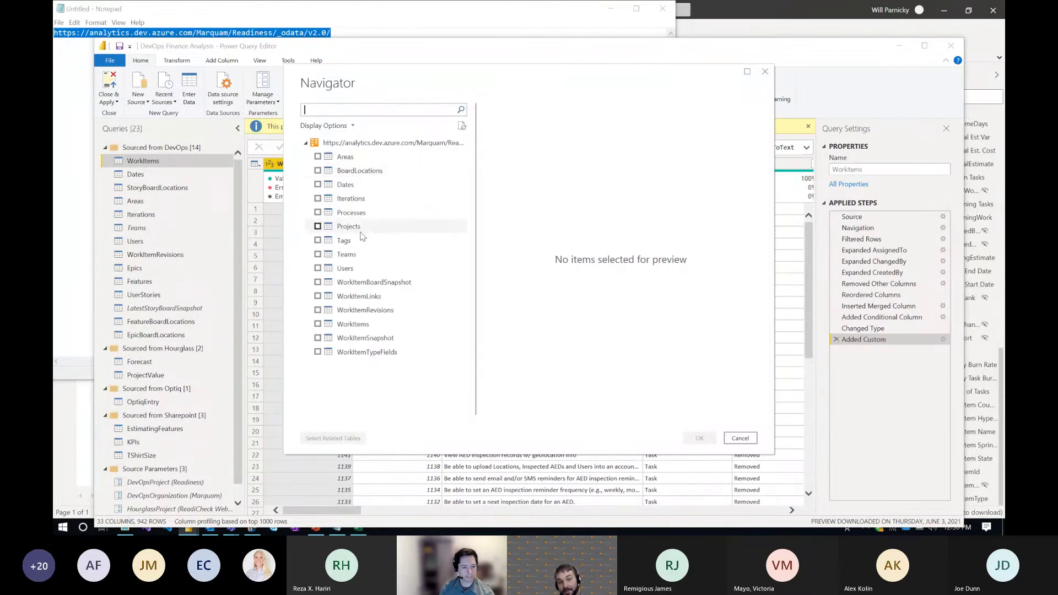
Step: Preview the Areas, BoardLocations and Iterations tables of the OData feed and close the Navigator without importing any table
{"action": "left_click", "coordinate": [369, 160]}
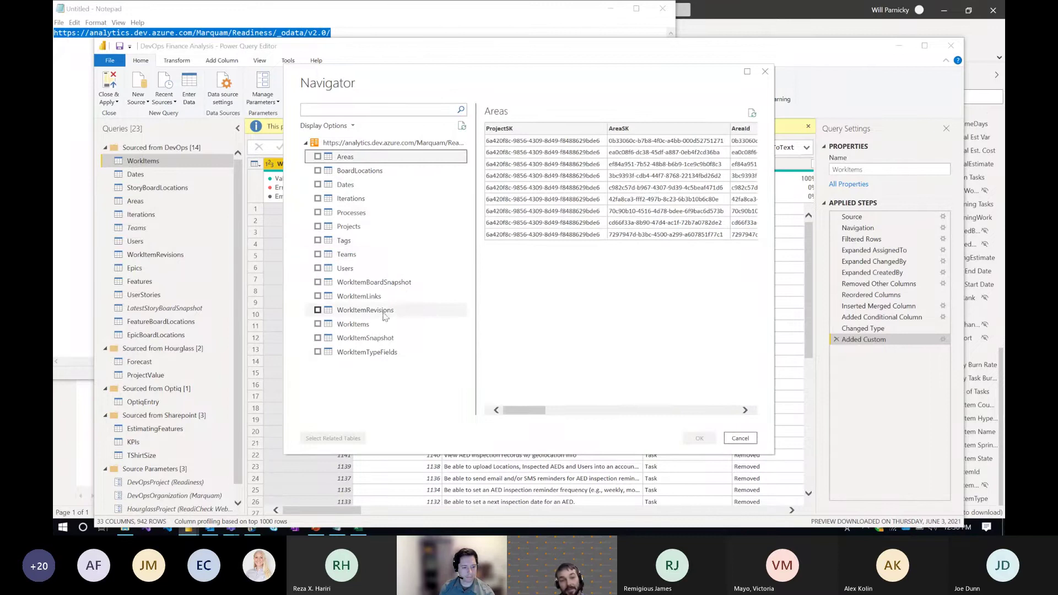
{"action": "left_click", "coordinate": [381, 172]}
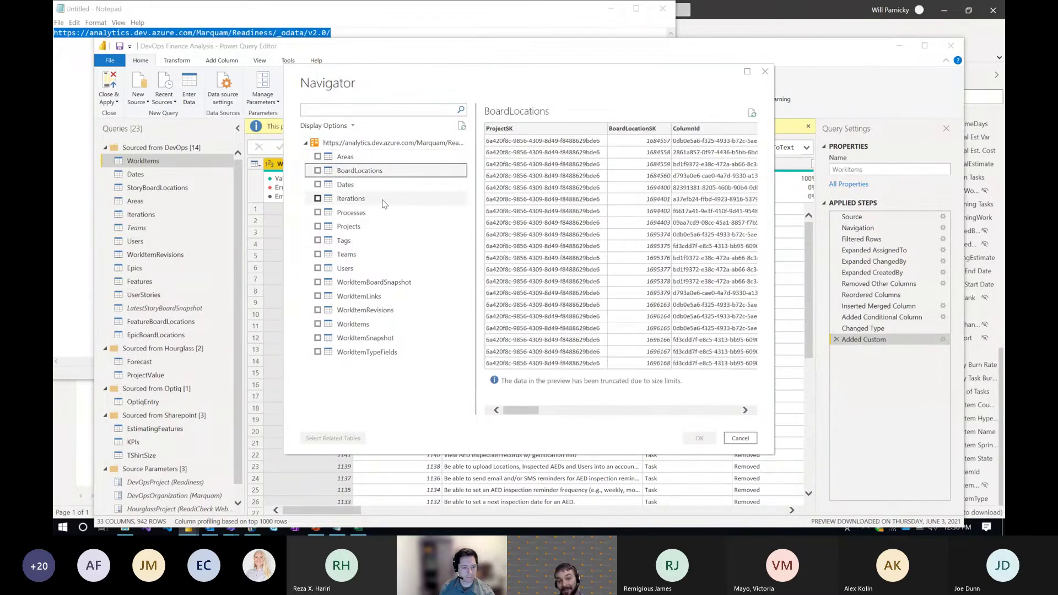
{"action": "left_click", "coordinate": [384, 201]}
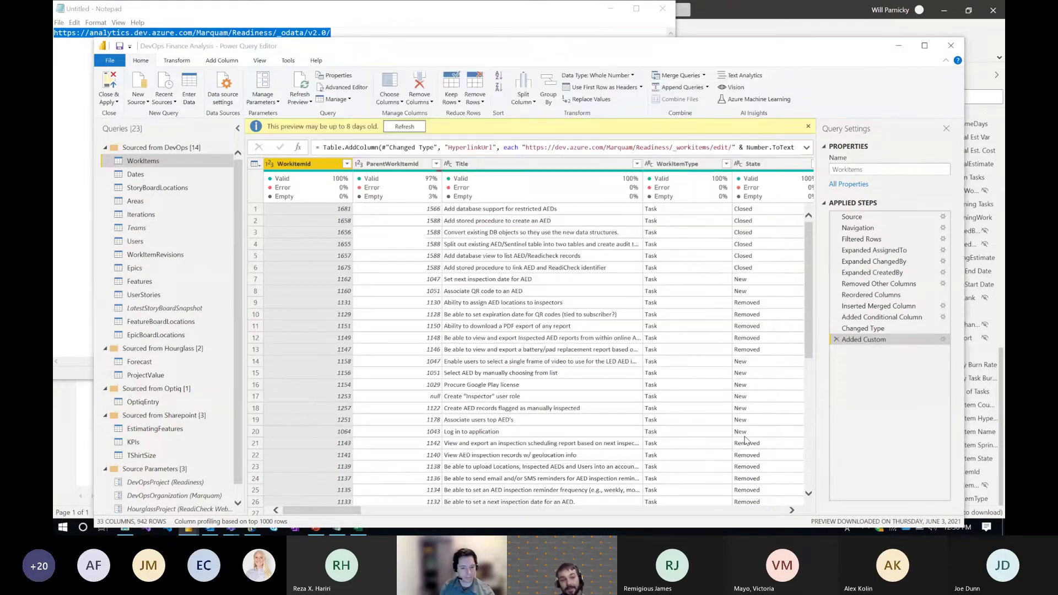
{"action": "left_click", "coordinate": [740, 439]}
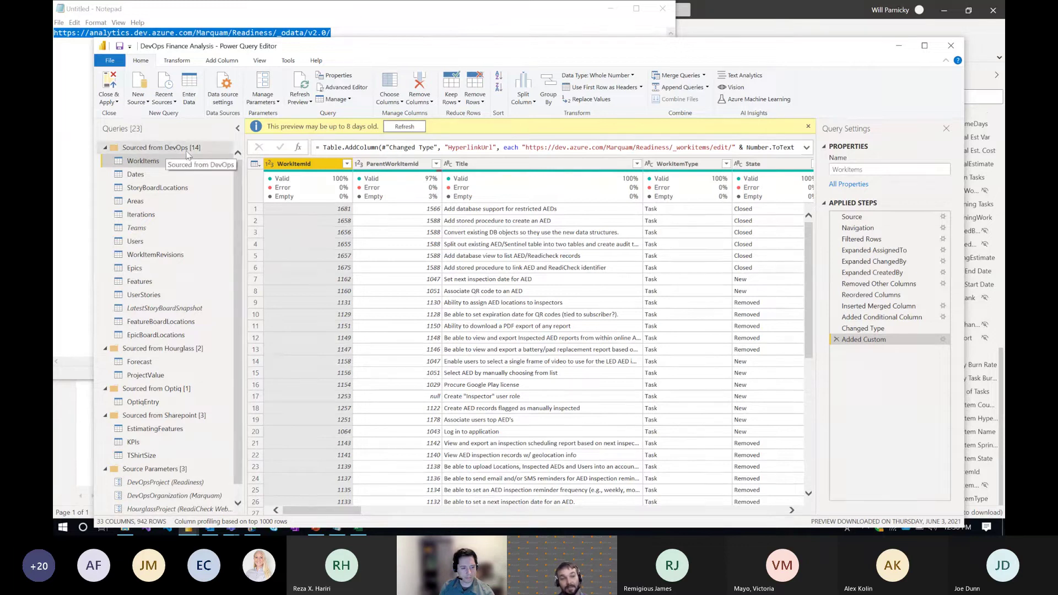
Step: Review the Power Query queries grouped by data source, and switch to Microsoft Edge to view the Hourglass timesheets
{"action": "scroll", "coordinate": [176, 215], "scroll_direction": "down", "scroll_amount": 1}
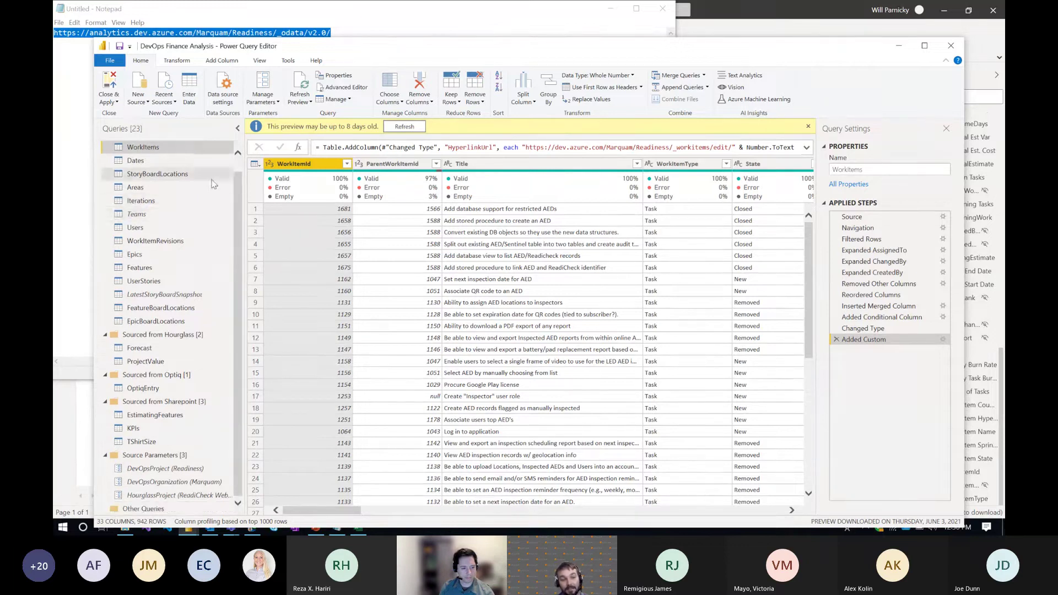
{"action": "scroll", "coordinate": [182, 215], "scroll_direction": "up", "scroll_amount": 1}
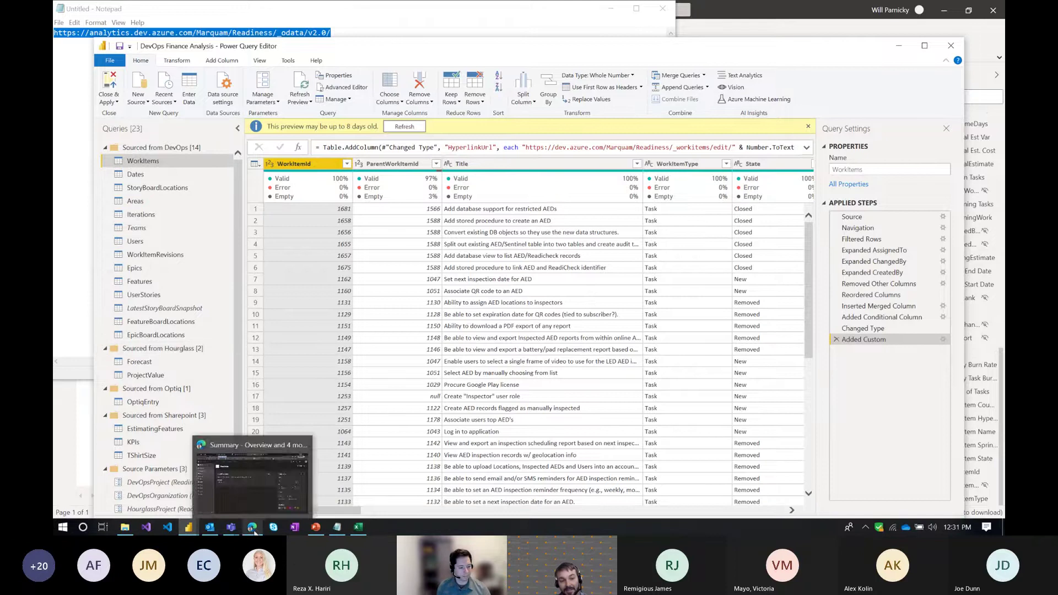
{"action": "left_click", "coordinate": [252, 527]}
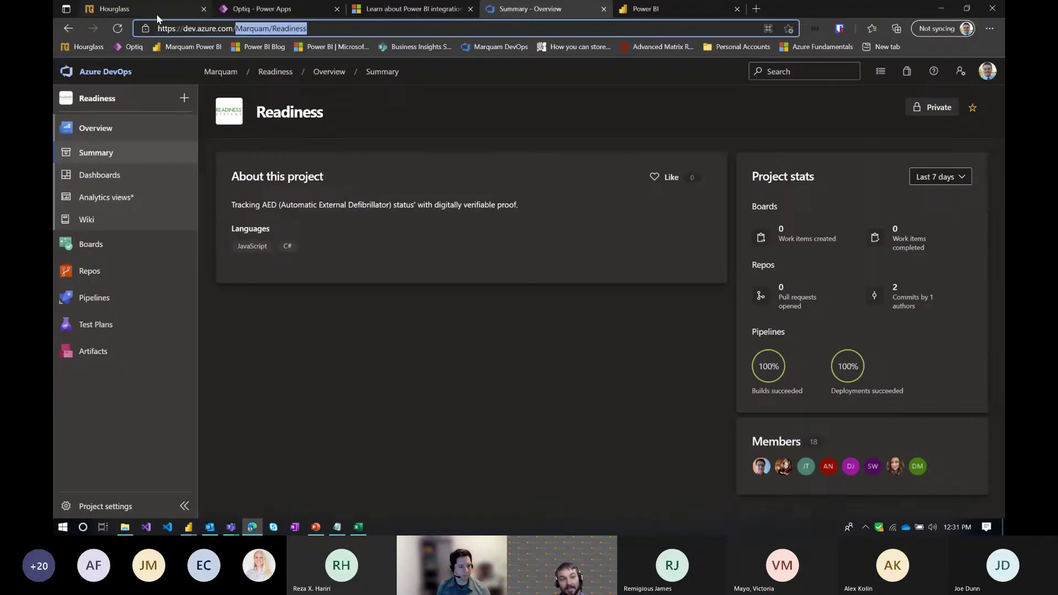
{"action": "left_click", "coordinate": [156, 14]}
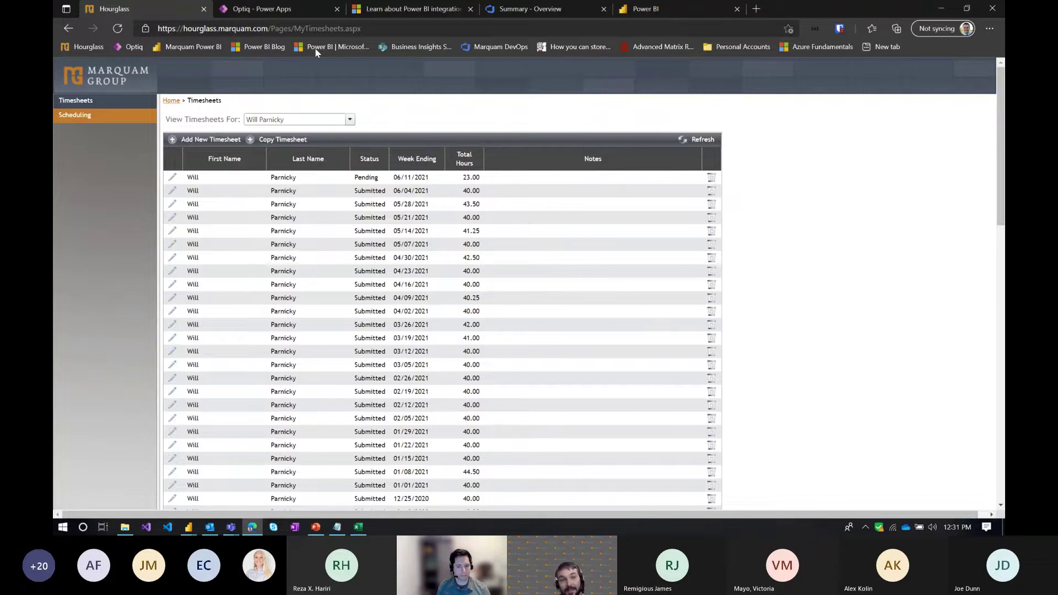
Step: Show the Optiq start page in Microsoft Edge, and return to Power Query Editor to review the queries grouped by source
{"action": "left_click", "coordinate": [266, 12]}
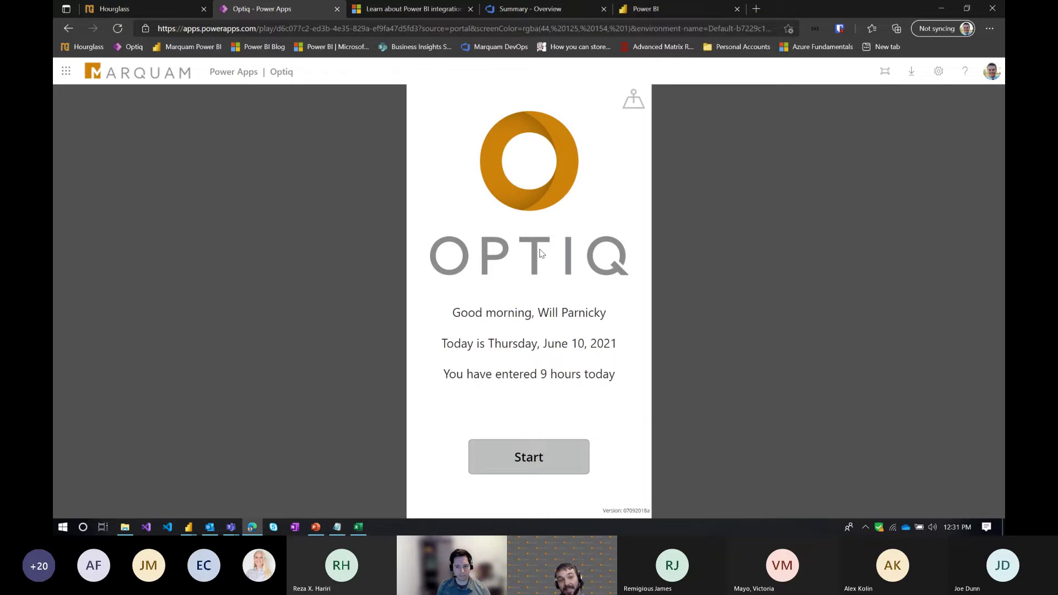
{"action": "left_click", "coordinate": [942, 10]}
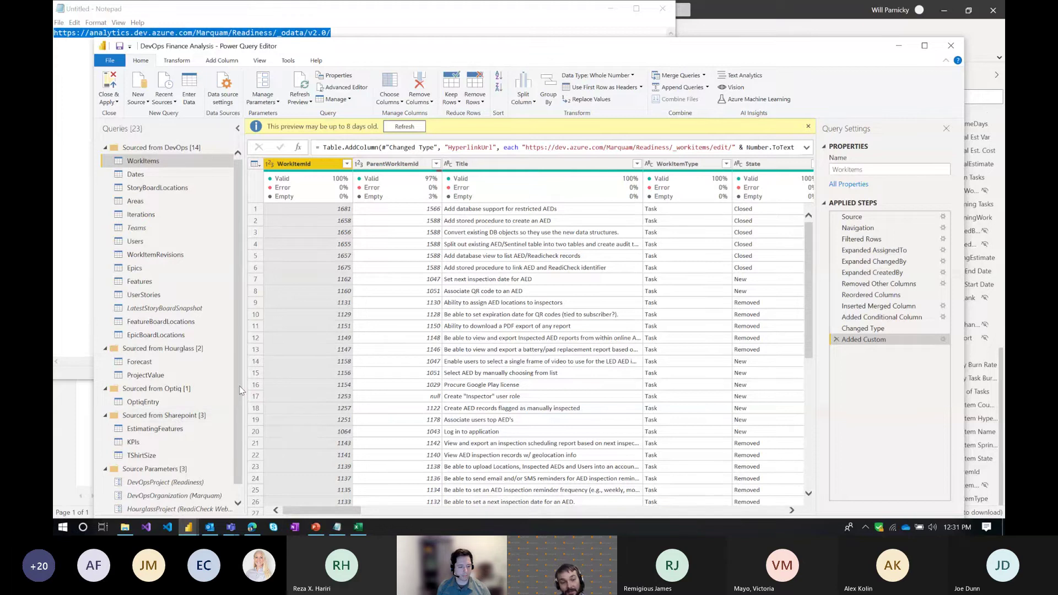
{"action": "scroll", "coordinate": [241, 390], "scroll_direction": "down", "scroll_amount": 1}
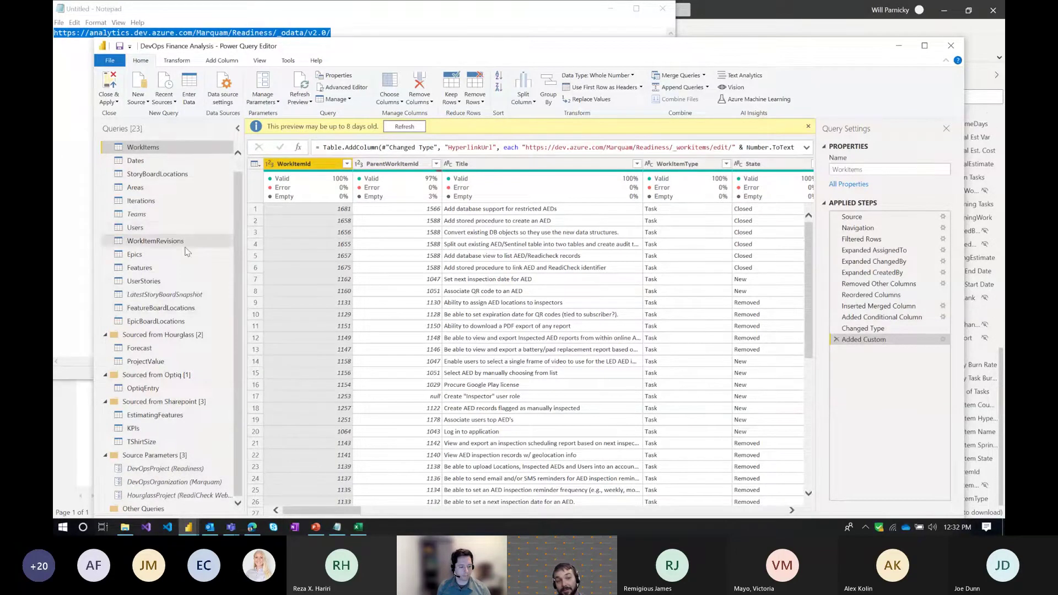
{"action": "scroll", "coordinate": [202, 232], "scroll_direction": "up", "scroll_amount": 1}
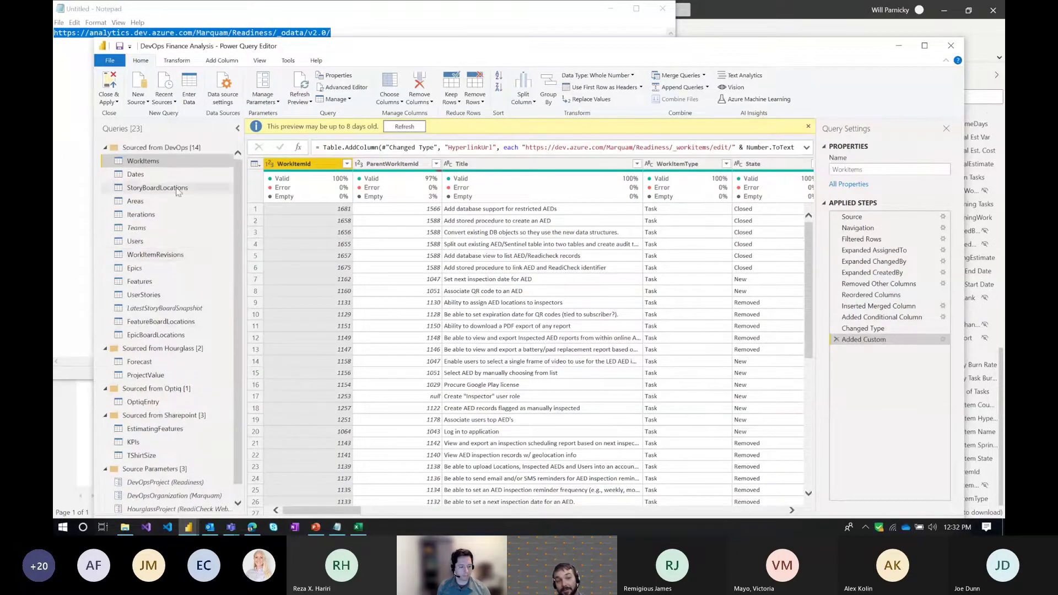
Step: Show the Source step of the WorkItems query, and check the Teams meeting window before moving Power Query Editor slightly higher
{"action": "left_click", "coordinate": [885, 217]}
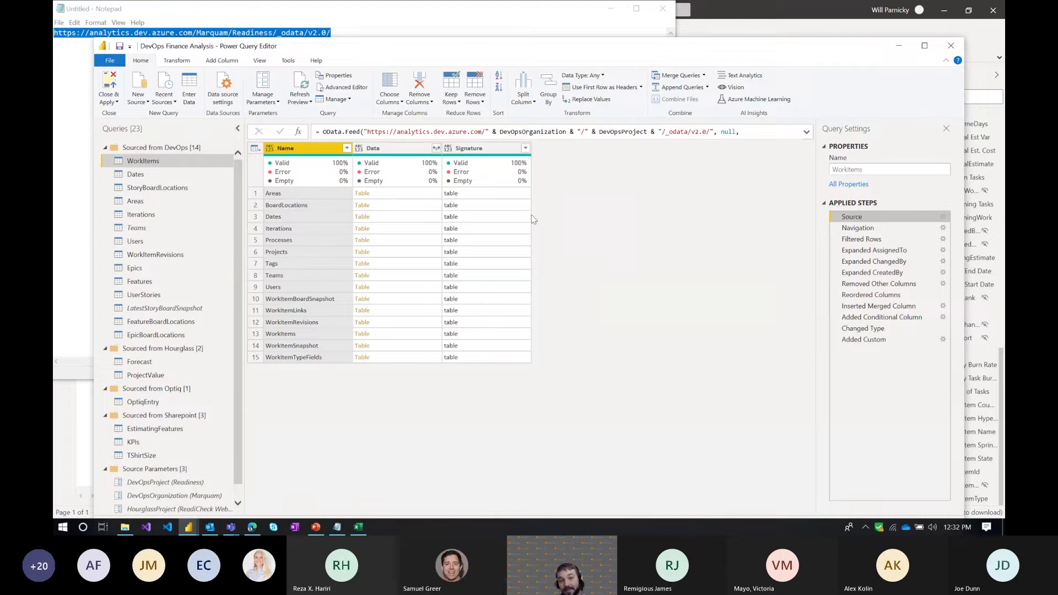
{"action": "left_click", "coordinate": [231, 528]}
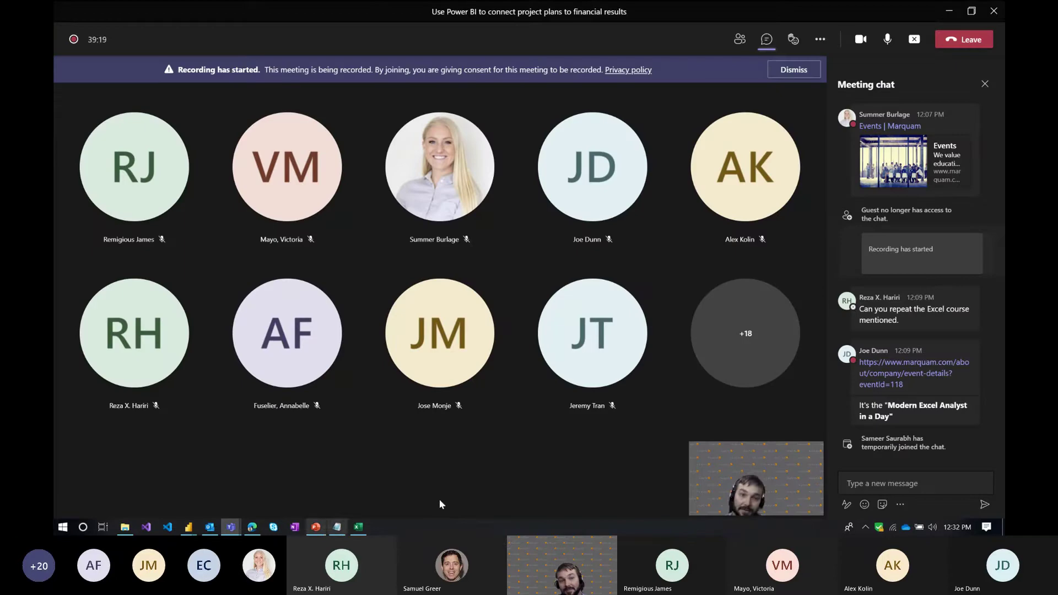
{"action": "left_click", "coordinate": [948, 12]}
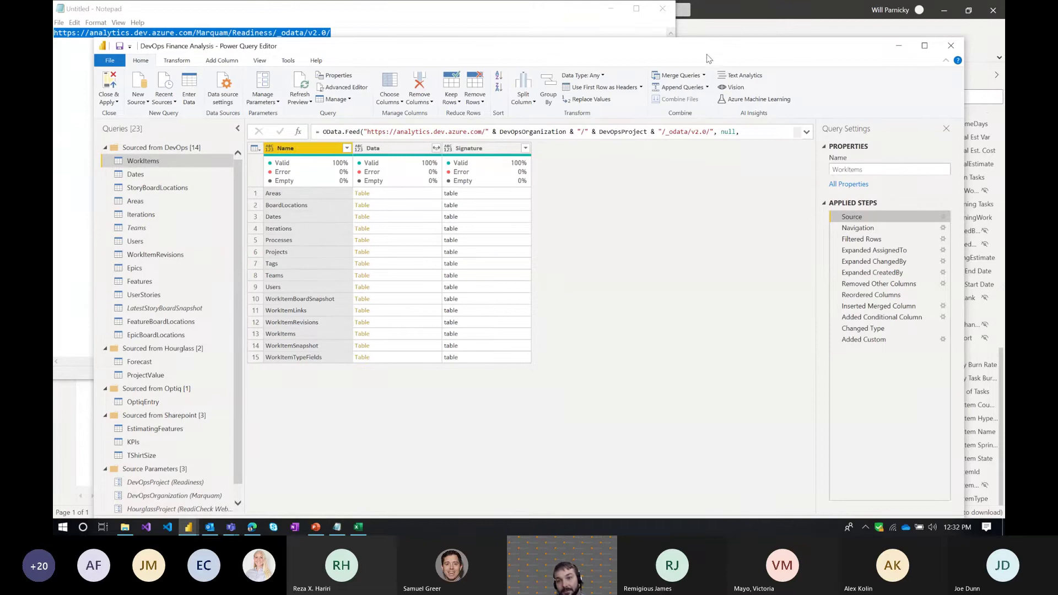
{"action": "left_click_drag", "start_coordinate": [713, 43], "coordinate": [705, 22]}
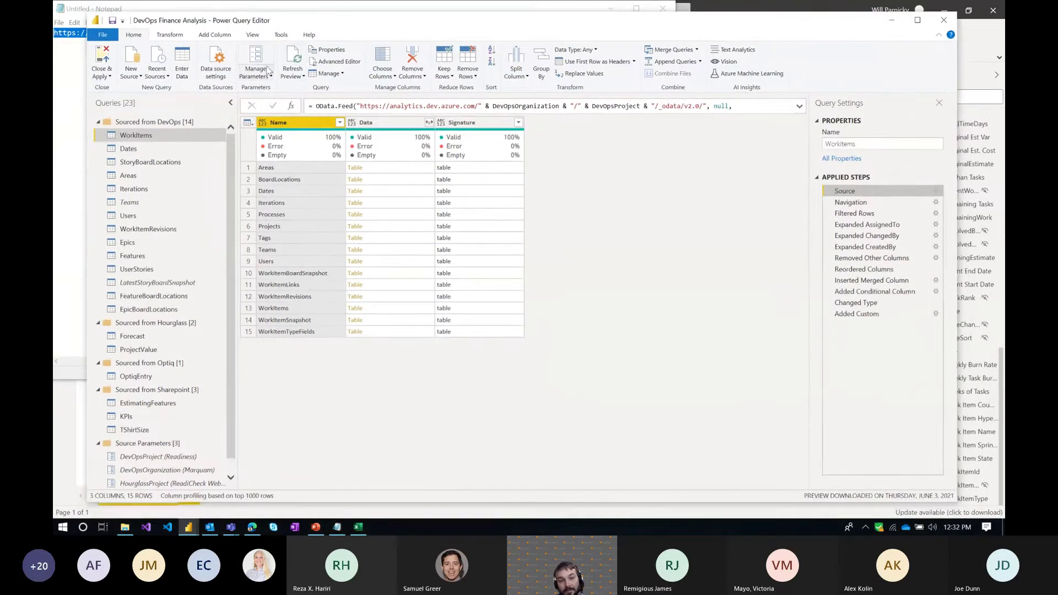
Step: Examine the OData feed's URL parts in the data source settings, demonstrate adding and deleting an extra part, and cancel the changes
{"action": "left_click", "coordinate": [220, 74]}
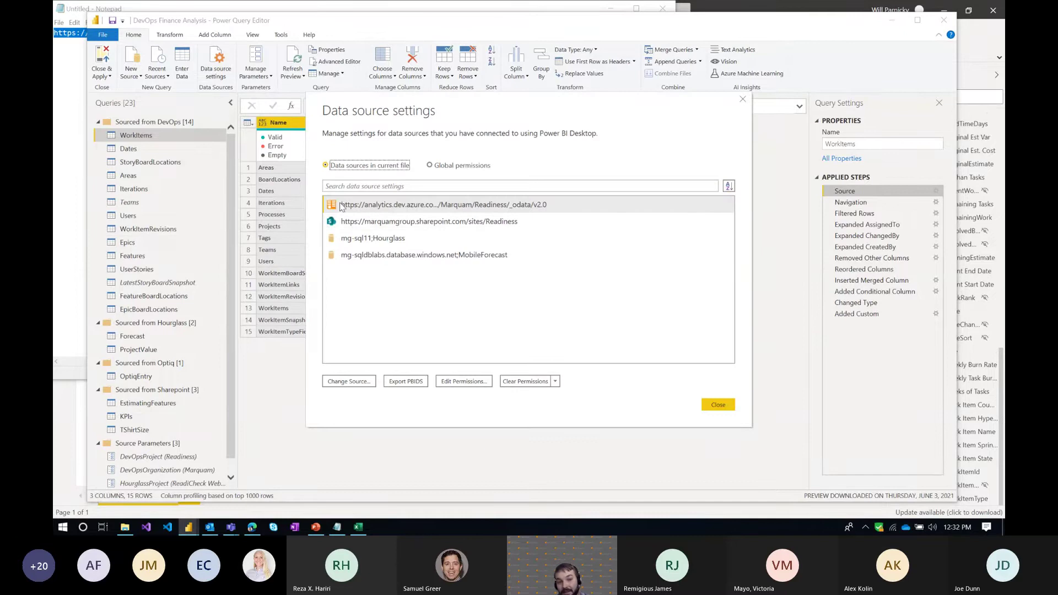
{"action": "left_click", "coordinate": [349, 381]}
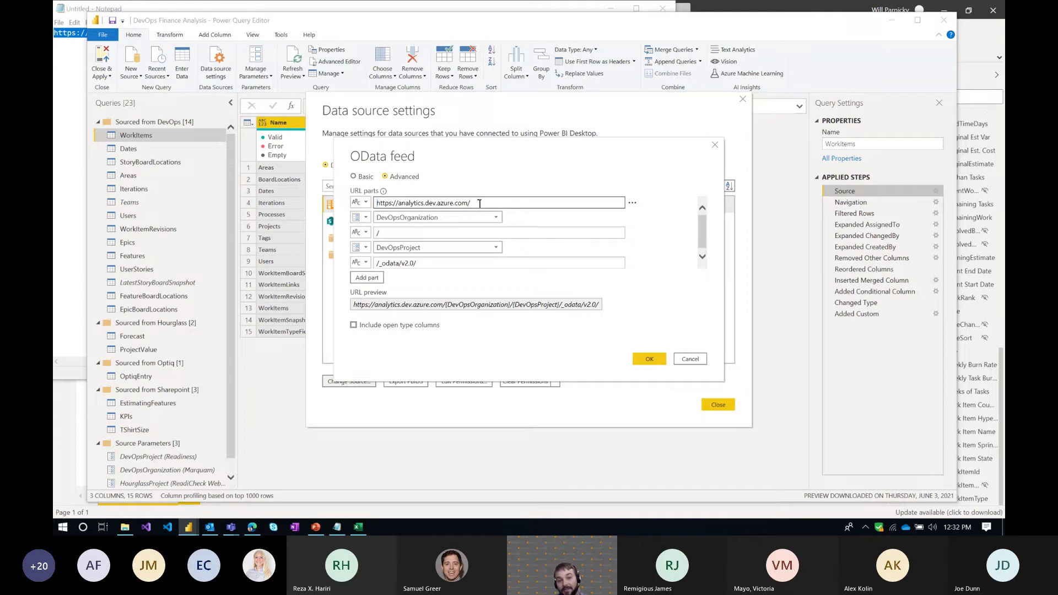
{"action": "left_click", "coordinate": [370, 278]}
{"action": "left_click", "coordinate": [363, 260]}
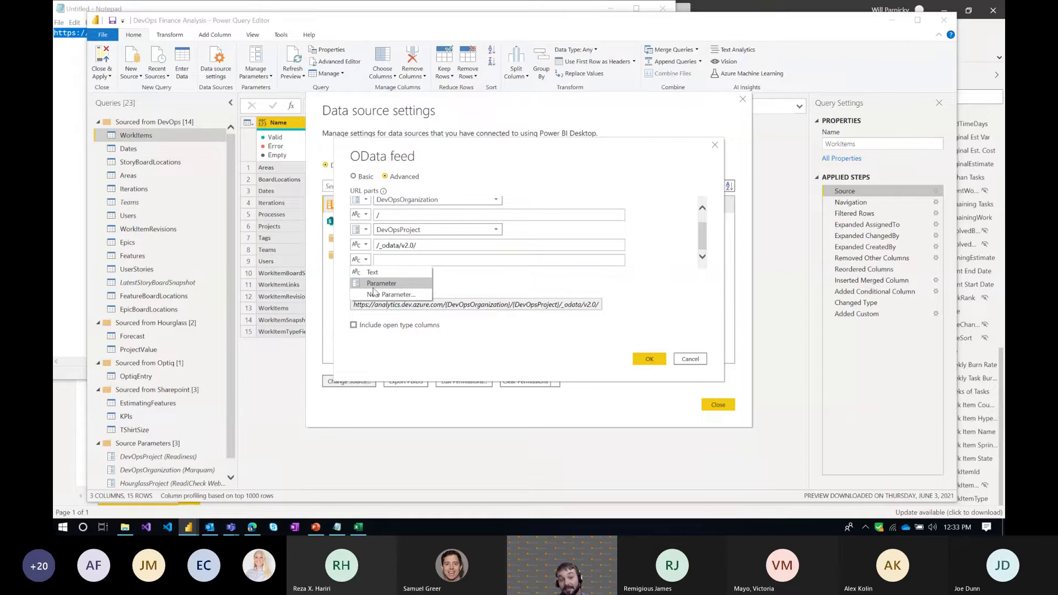
{"action": "left_click", "coordinate": [470, 287]}
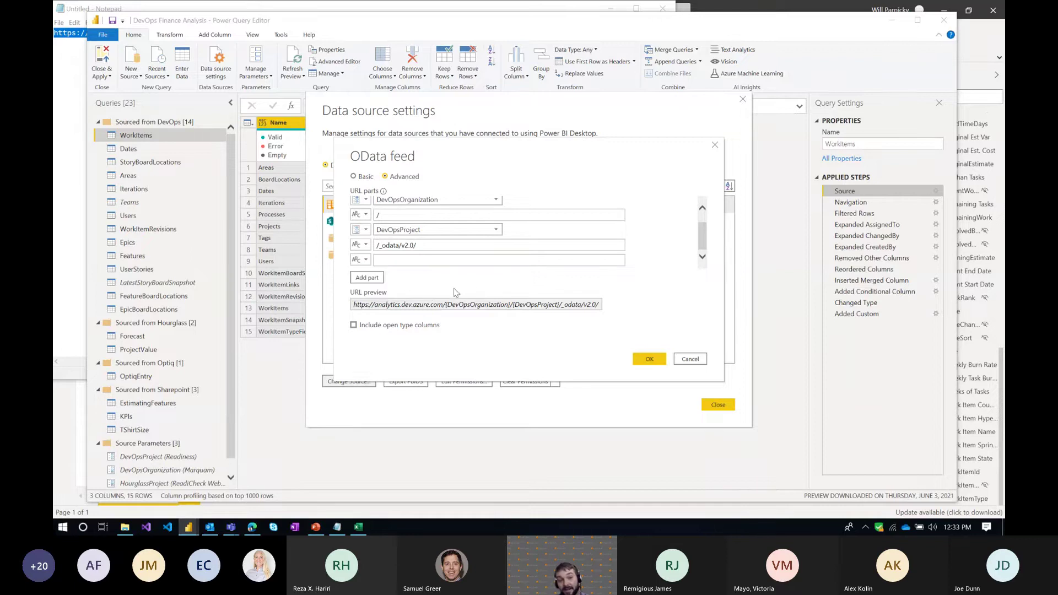
{"action": "left_click", "coordinate": [632, 261]}
{"action": "left_click", "coordinate": [645, 272]}
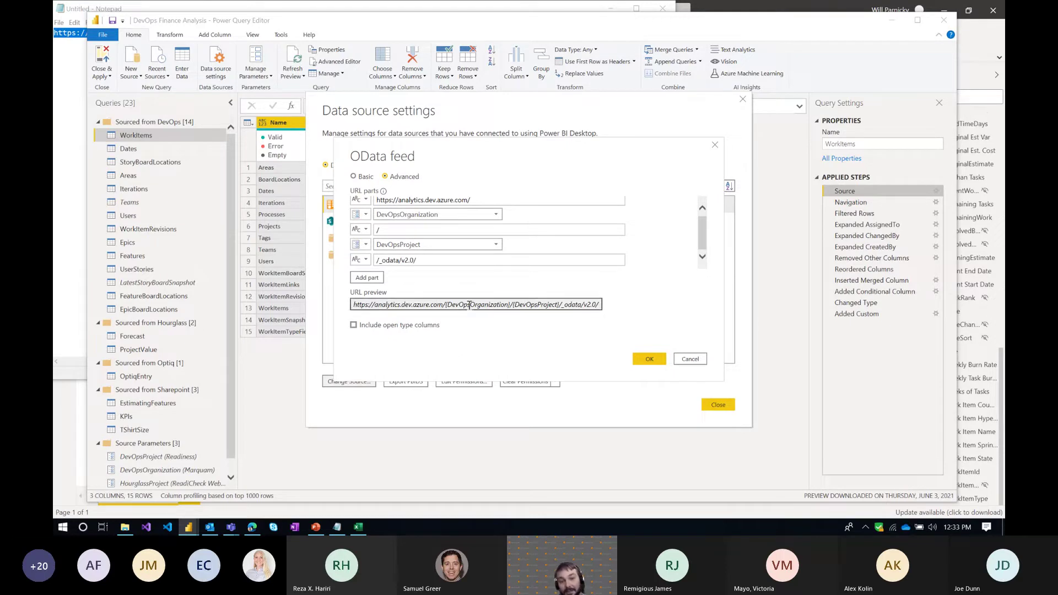
{"action": "left_click", "coordinate": [699, 359]}
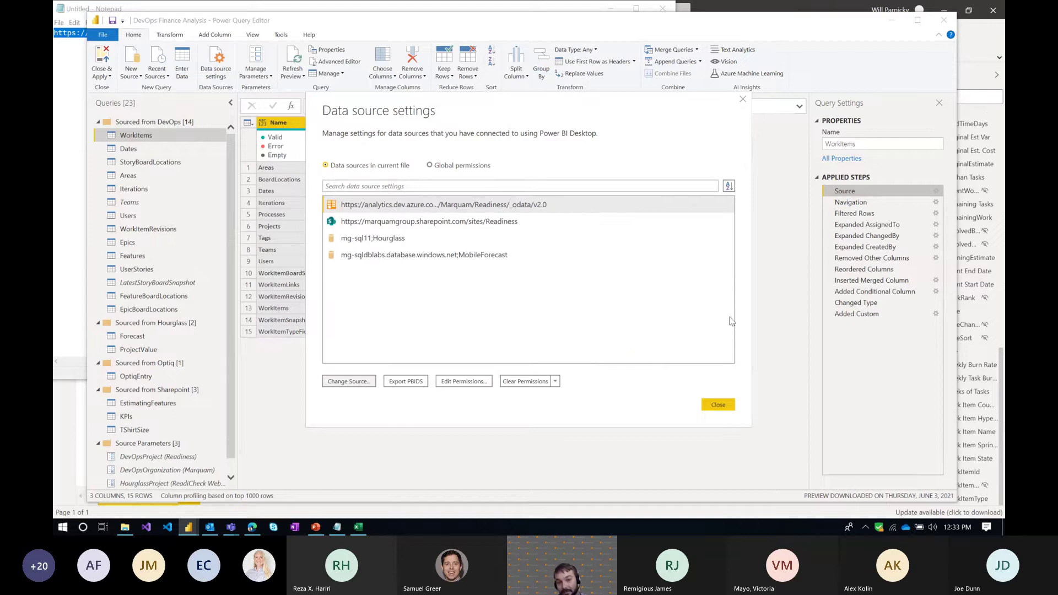
{"action": "left_click", "coordinate": [719, 405]}
Step: Review the query list and show the Added Custom step of the WorkItems query
{"action": "scroll", "coordinate": [142, 221], "scroll_direction": "down", "scroll_amount": 1}
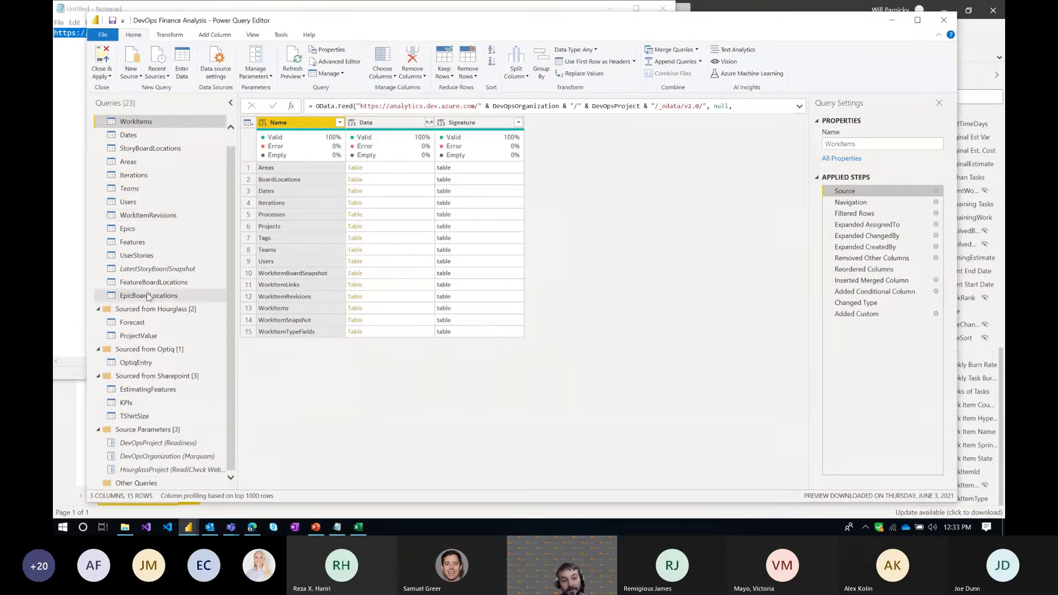
{"action": "scroll", "coordinate": [150, 274], "scroll_direction": "up", "scroll_amount": 1}
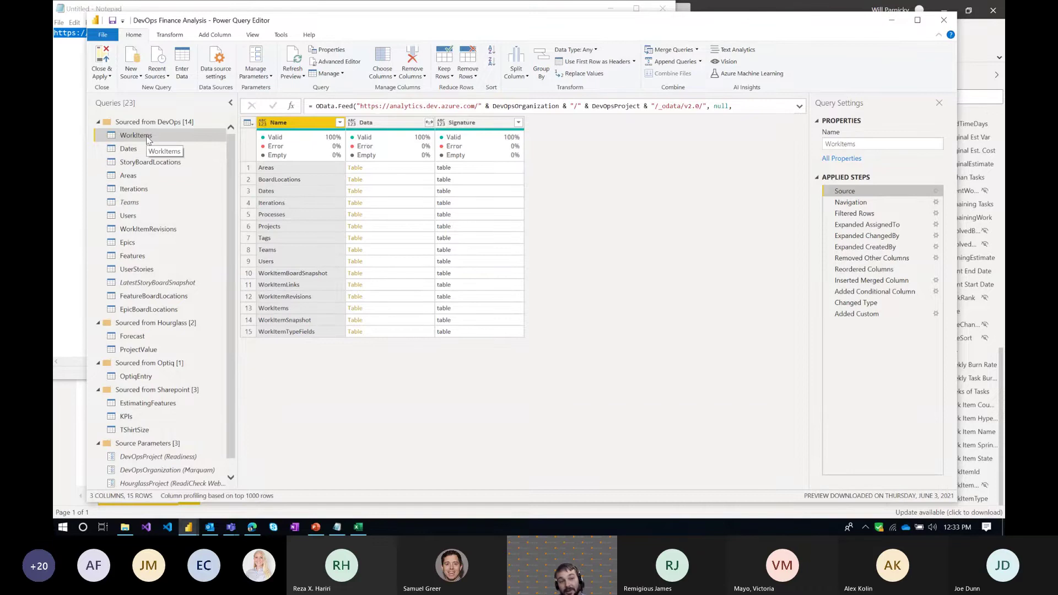
{"action": "left_click", "coordinate": [870, 317]}
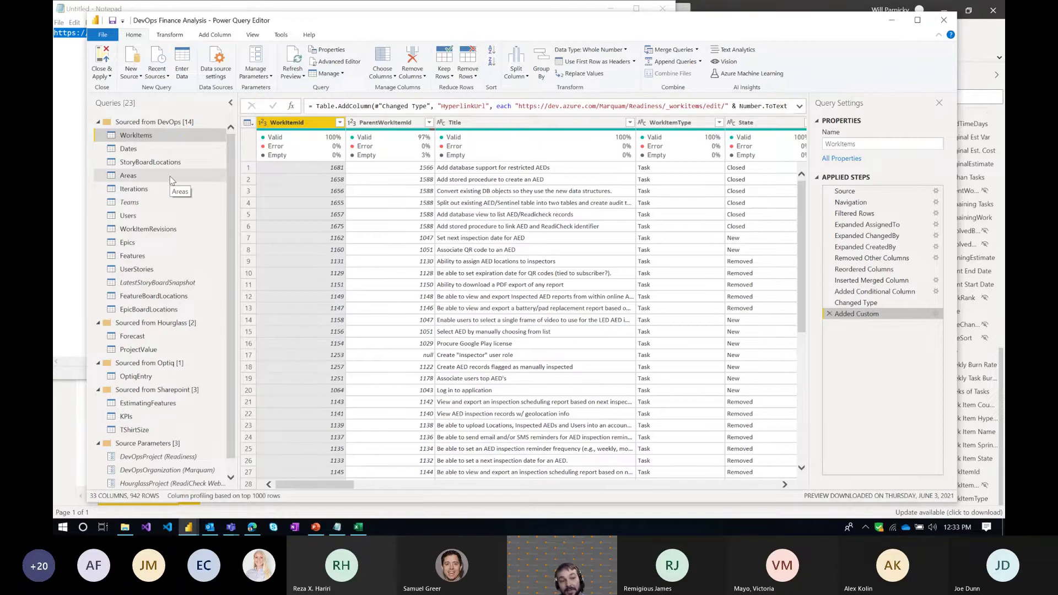
Step: Minimize Power Query Editor and Notepad, and show the report's data model diagram in Power BI Desktop
{"action": "left_click", "coordinate": [891, 21]}
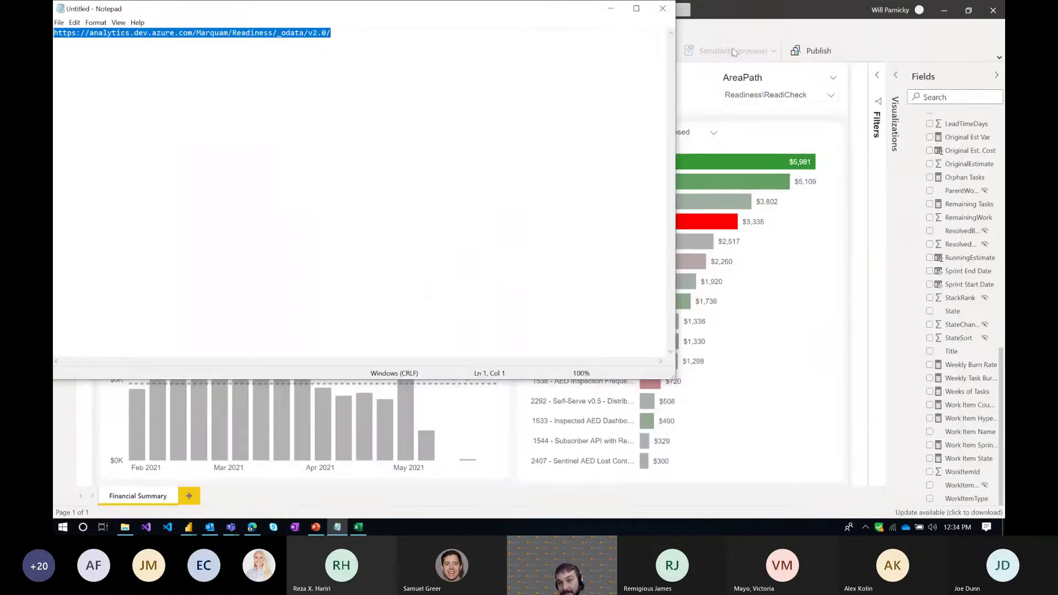
{"action": "left_click", "coordinate": [612, 10]}
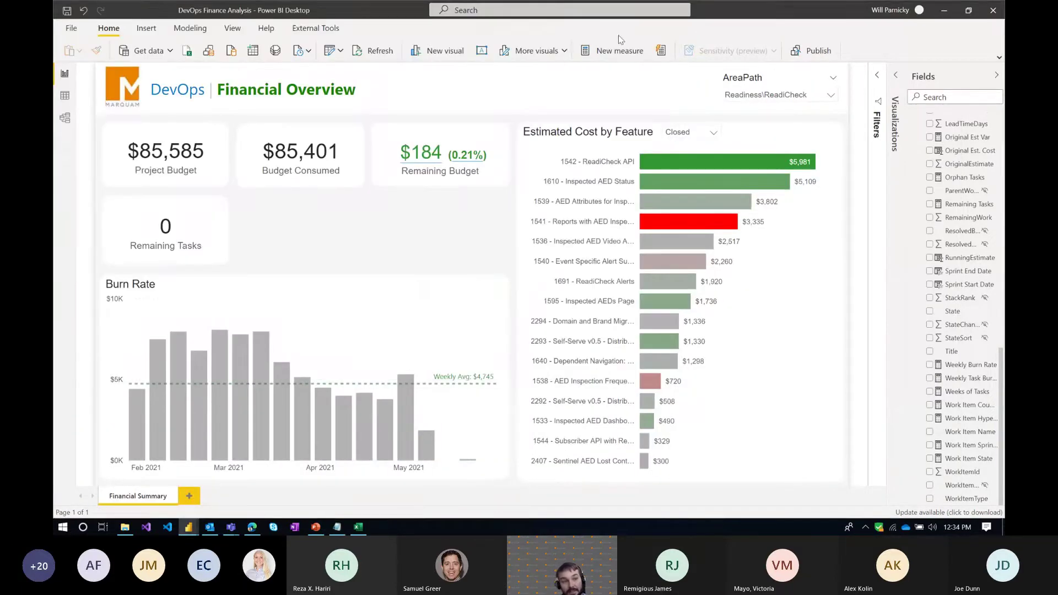
{"action": "left_click", "coordinate": [64, 118]}
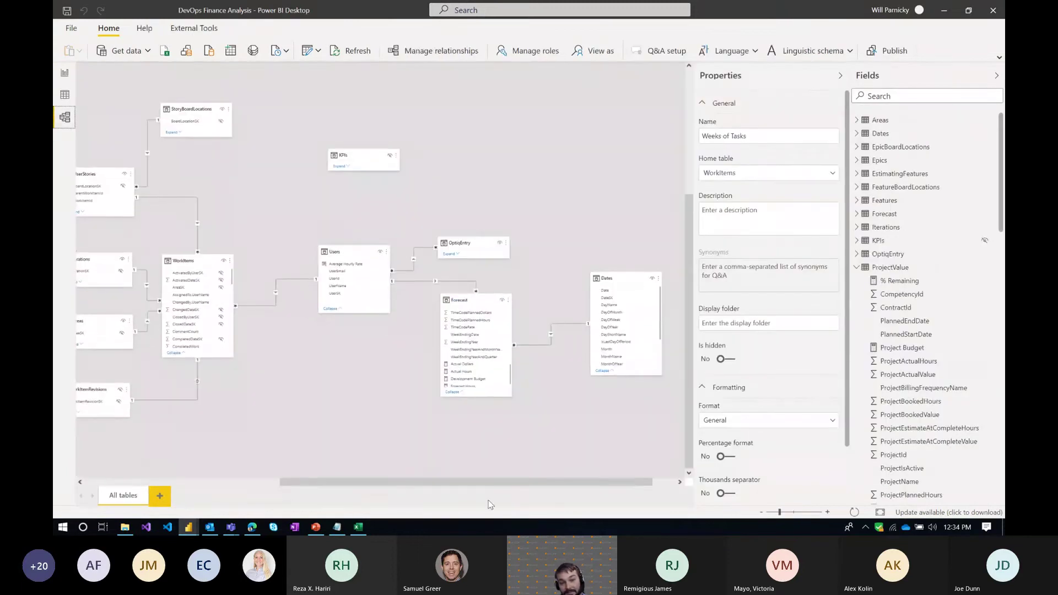
Step: Examine the Epics, Features and UserStories tables in the model diagram, along with FeatureBoardLocations and StoryBoardLocations
{"action": "left_click_drag", "start_coordinate": [528, 486], "coordinate": [324, 477]}
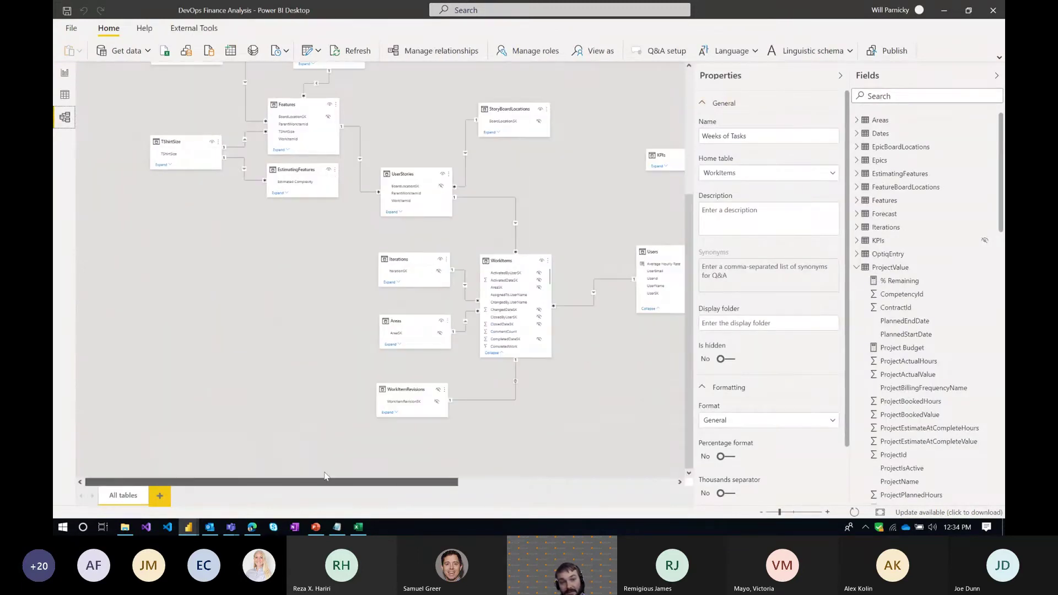
{"action": "scroll", "coordinate": [277, 351], "scroll_direction": "up", "scroll_amount": 3}
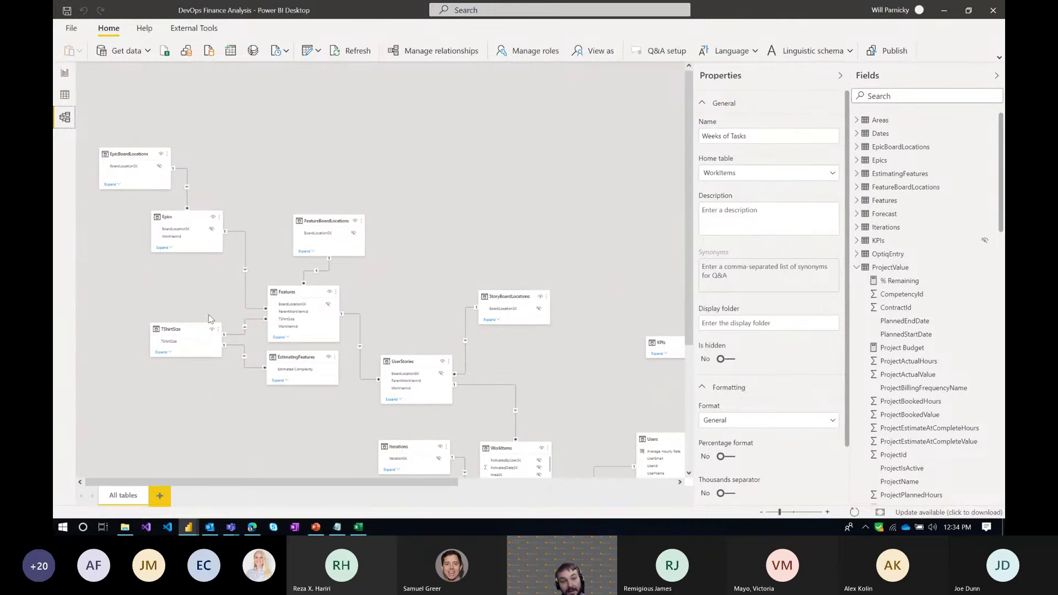
{"action": "left_click", "coordinate": [198, 218]}
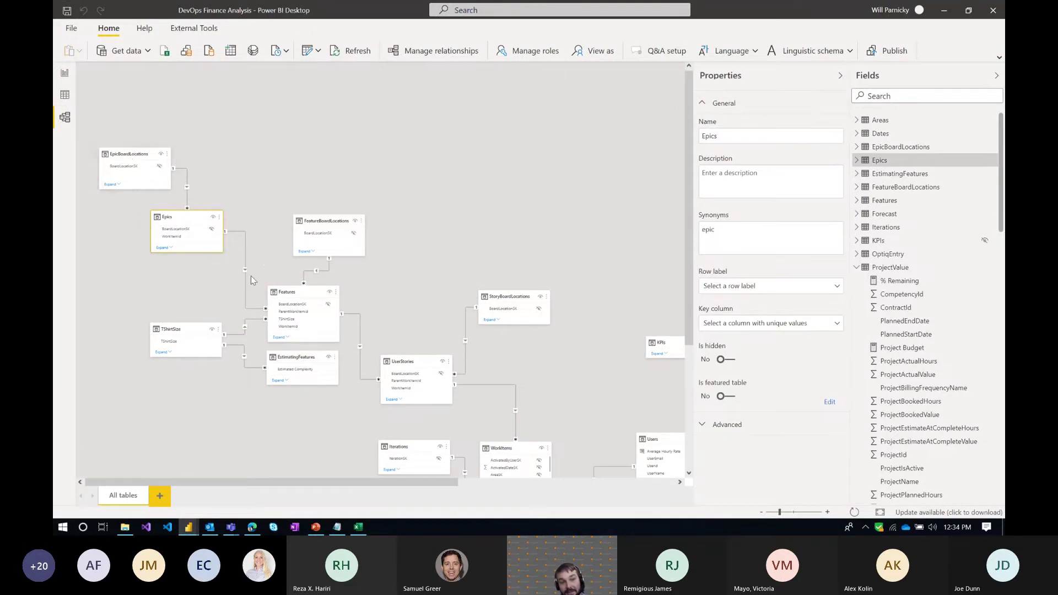
{"action": "scroll", "coordinate": [243, 232], "scroll_direction": "down", "scroll_amount": 1}
{"action": "left_click", "coordinate": [298, 243]}
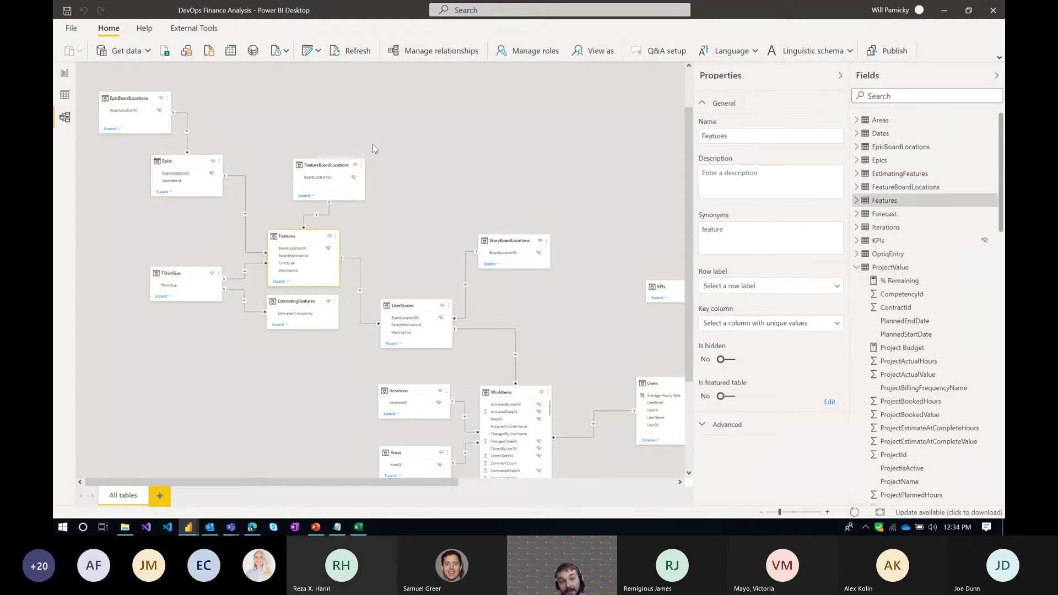
{"action": "left_click", "coordinate": [318, 164]}
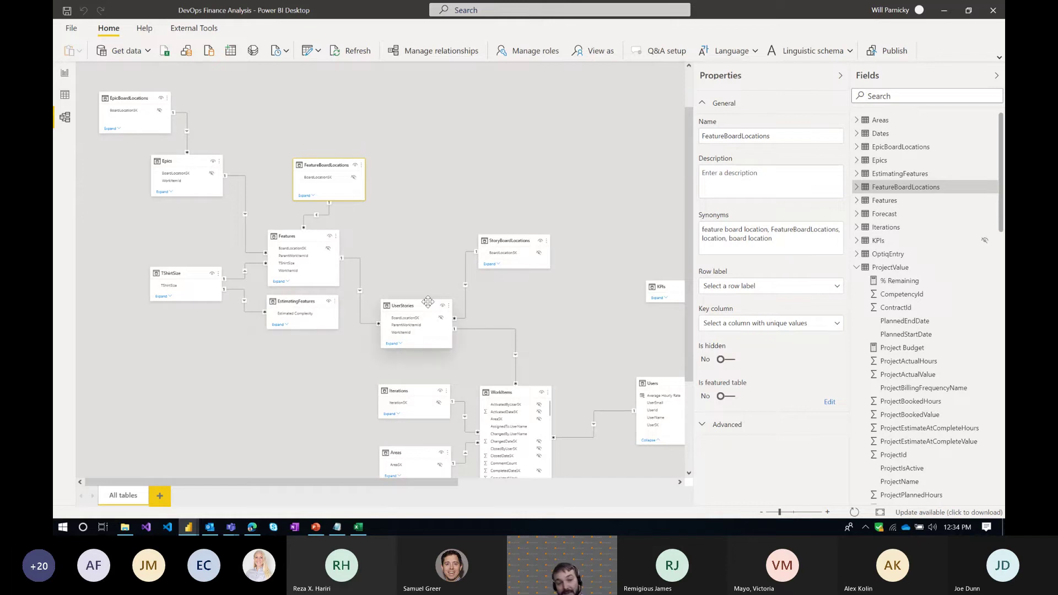
{"action": "left_click", "coordinate": [510, 243]}
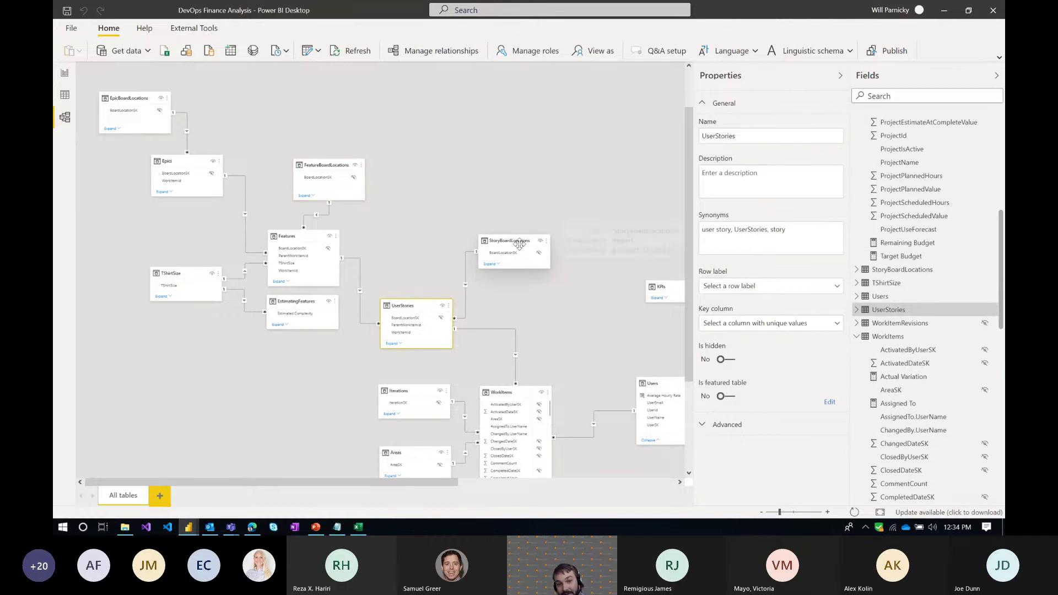
Step: Follow the model's relationships from WorkItems through Users to Forecast and Dates, and shift the Users table slightly toward WorkItems
{"action": "scroll", "coordinate": [518, 334], "scroll_direction": "down", "scroll_amount": 3}
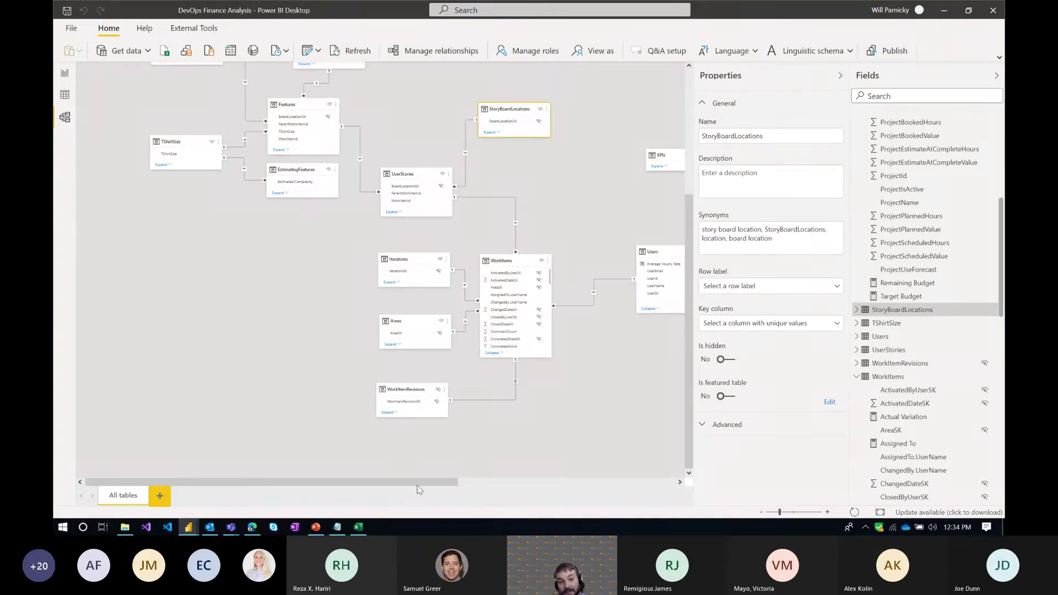
{"action": "left_click_drag", "start_coordinate": [406, 490], "coordinate": [471, 489]}
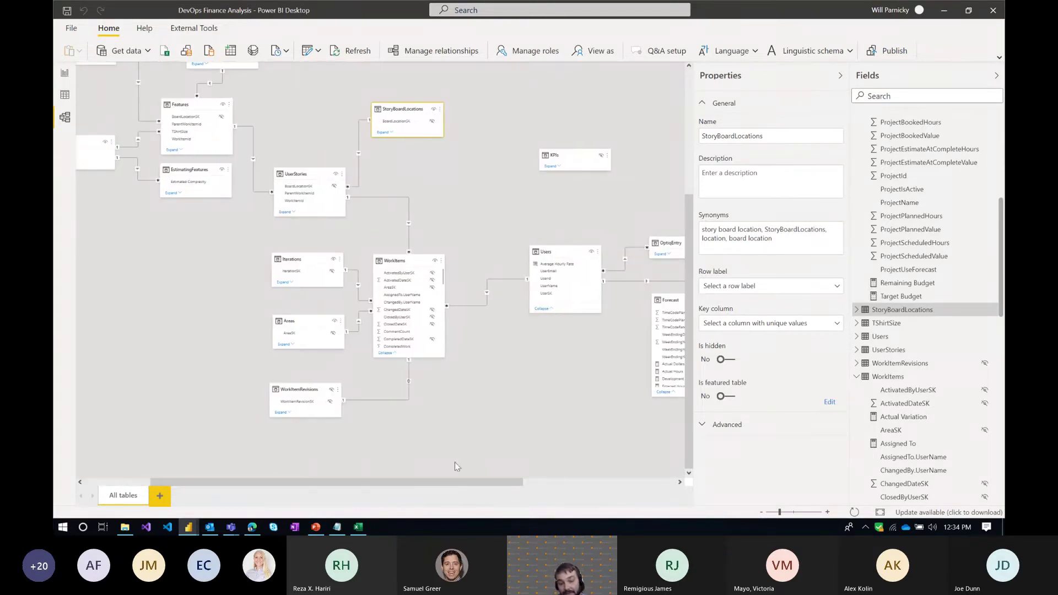
{"action": "left_click_drag", "start_coordinate": [348, 485], "coordinate": [454, 485]}
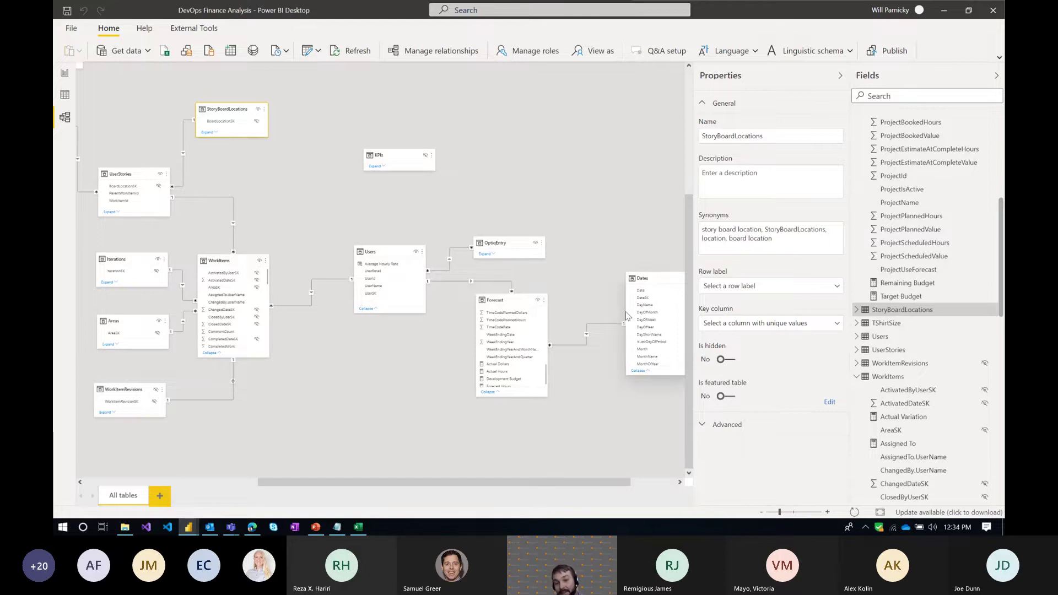
{"action": "left_click_drag", "start_coordinate": [528, 482], "coordinate": [535, 483]}
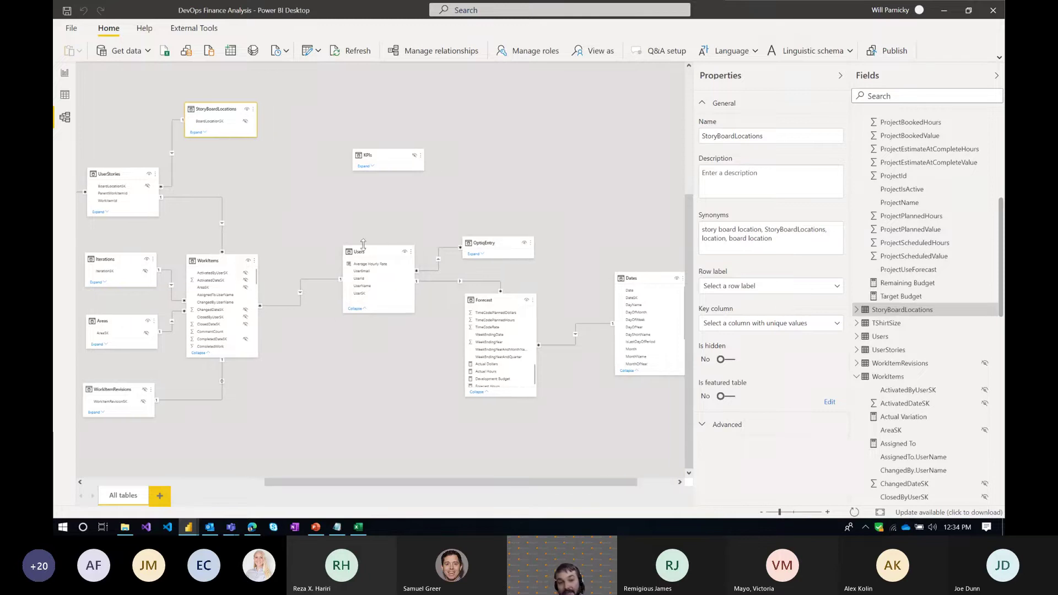
{"action": "left_click_drag", "start_coordinate": [372, 252], "coordinate": [357, 251]}
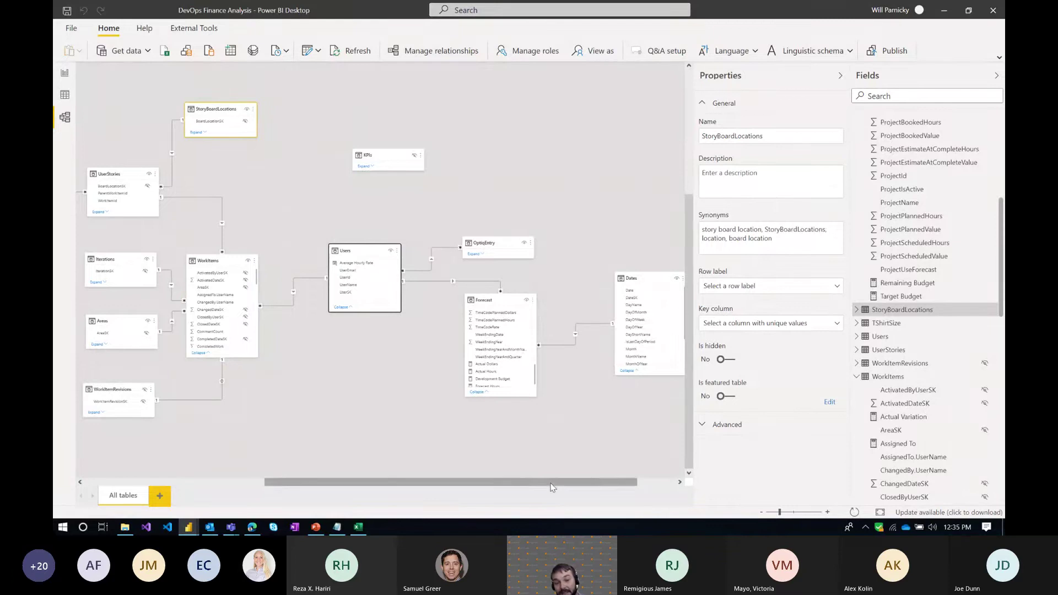
{"action": "left_click_drag", "start_coordinate": [551, 483], "coordinate": [543, 488]}
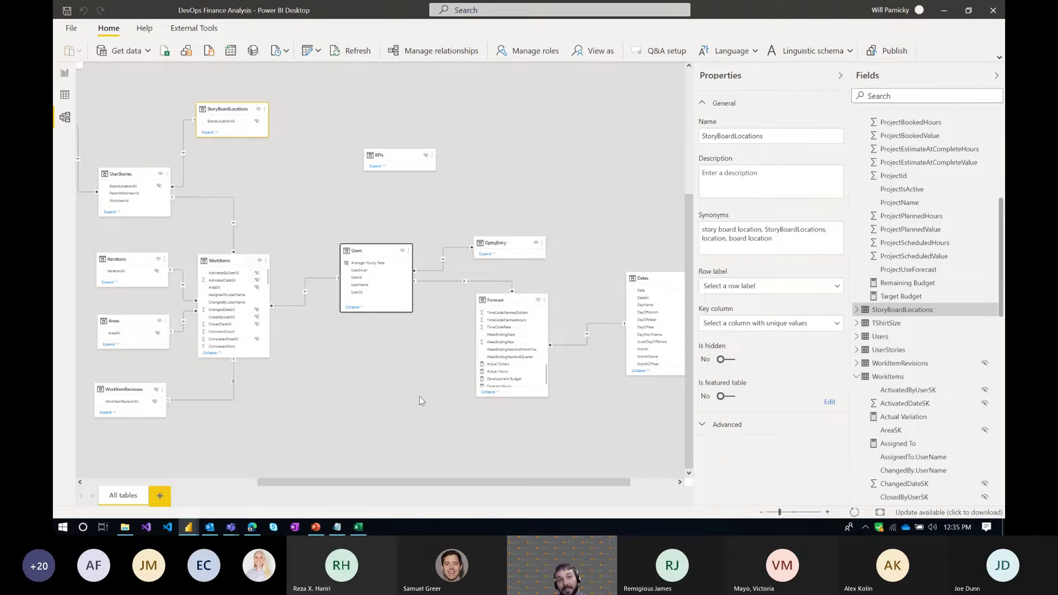
Step: Select the Forecast table, review the work item tables in the model diagram, and return to the Financial Summary report page
{"action": "left_click", "coordinate": [513, 297]}
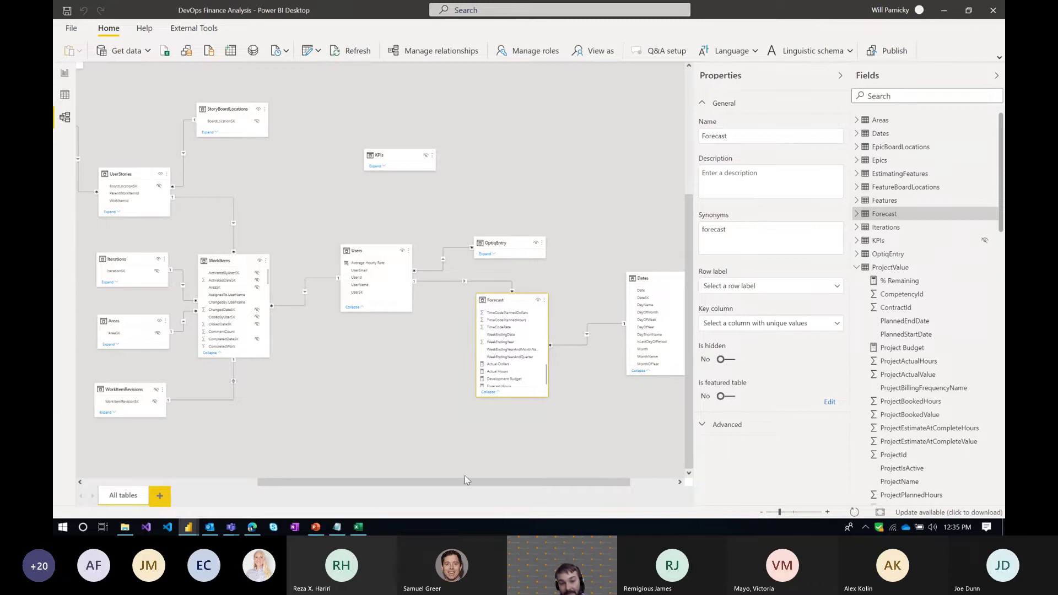
{"action": "left_click_drag", "start_coordinate": [465, 482], "coordinate": [369, 502]}
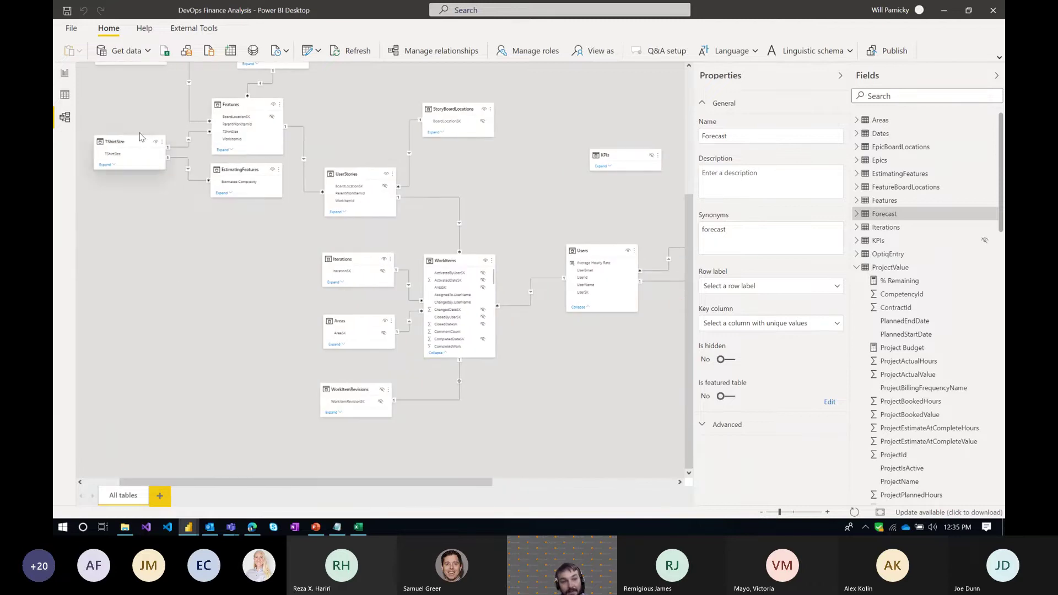
{"action": "left_click", "coordinate": [65, 74]}
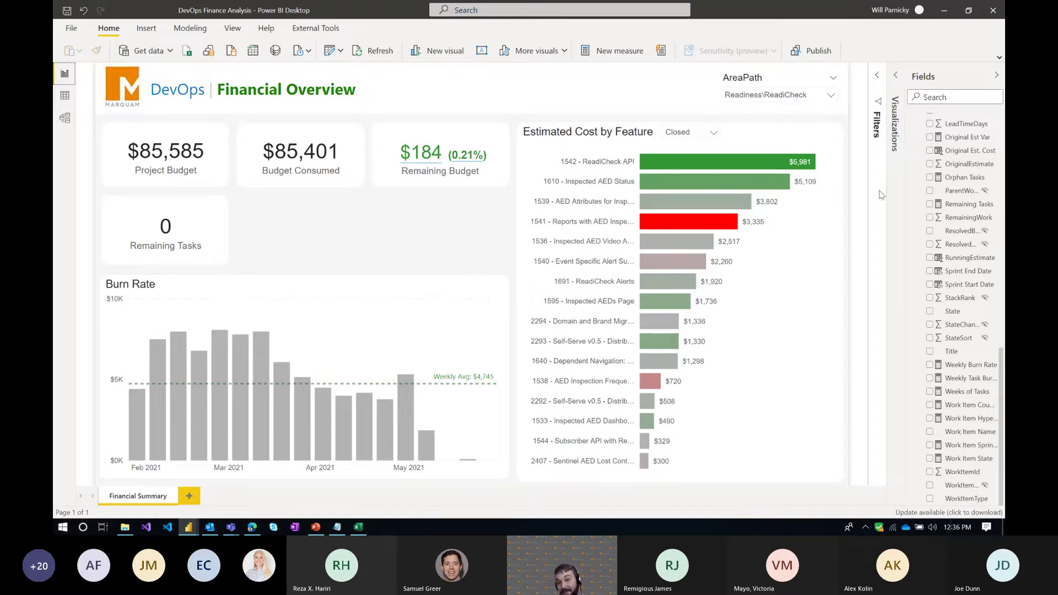
Step: Create a new measure in the WorkItems table named Weeks of Budget Remaining
{"action": "scroll", "coordinate": [952, 230], "scroll_direction": "up", "scroll_amount": 10}
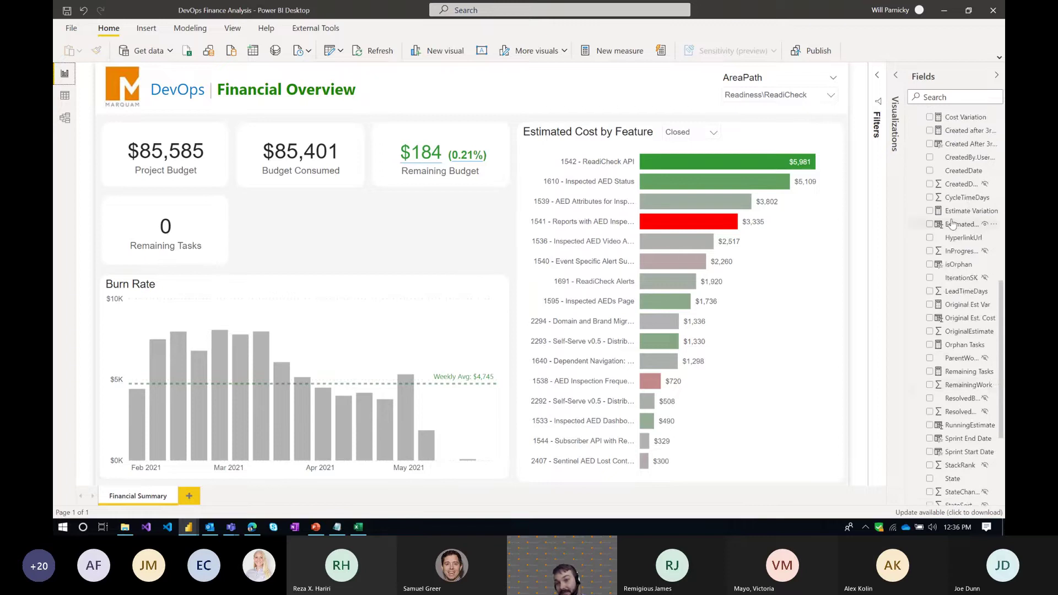
{"action": "scroll", "coordinate": [952, 230], "scroll_direction": "up", "scroll_amount": 5}
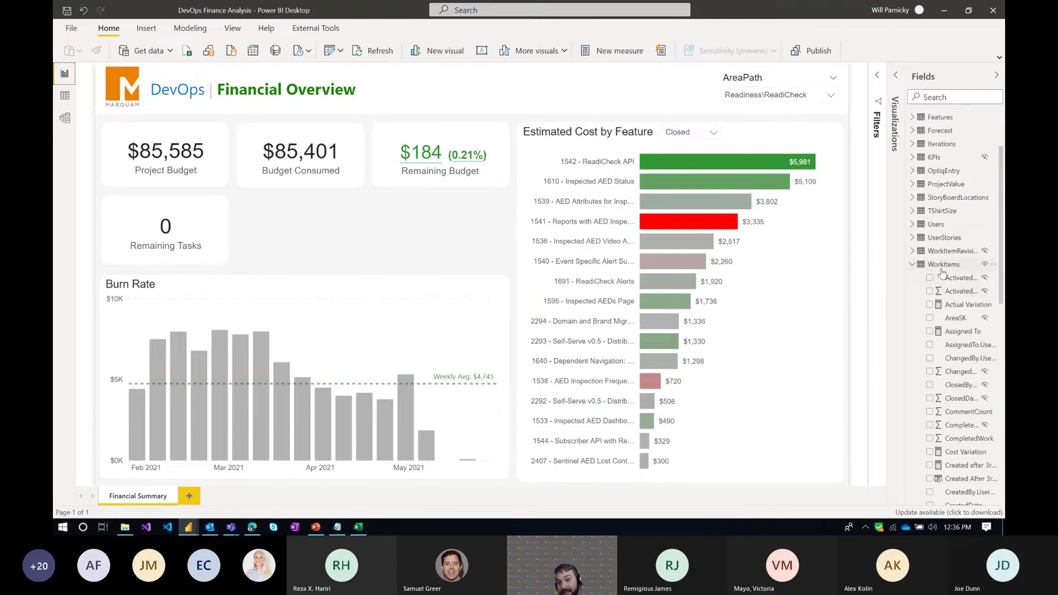
{"action": "right_click", "coordinate": [943, 273]}
{"action": "left_click", "coordinate": [894, 282]}
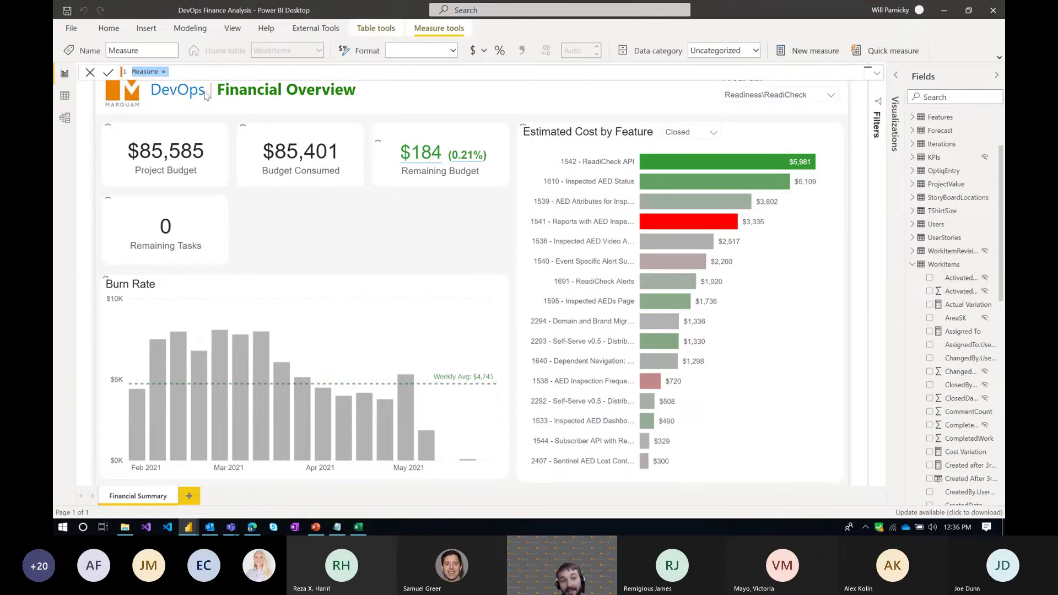
{"action": "left_click", "coordinate": [162, 71]}
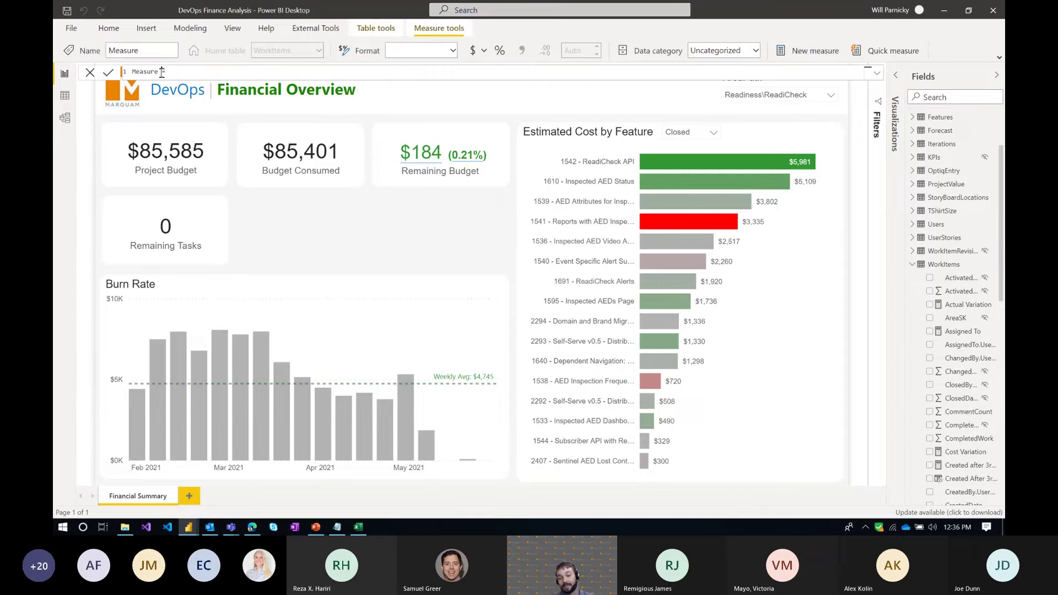
{"action": "double_click", "coordinate": [161, 72]}
{"action": "key", "text": "BackSpace"}
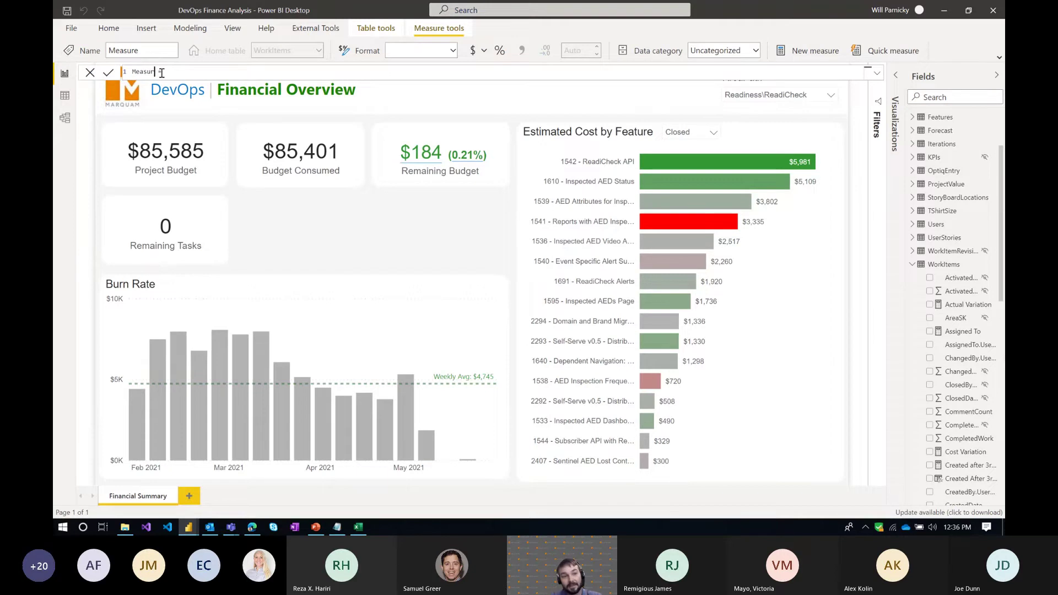
{"action": "type", "text": "Weeks"}
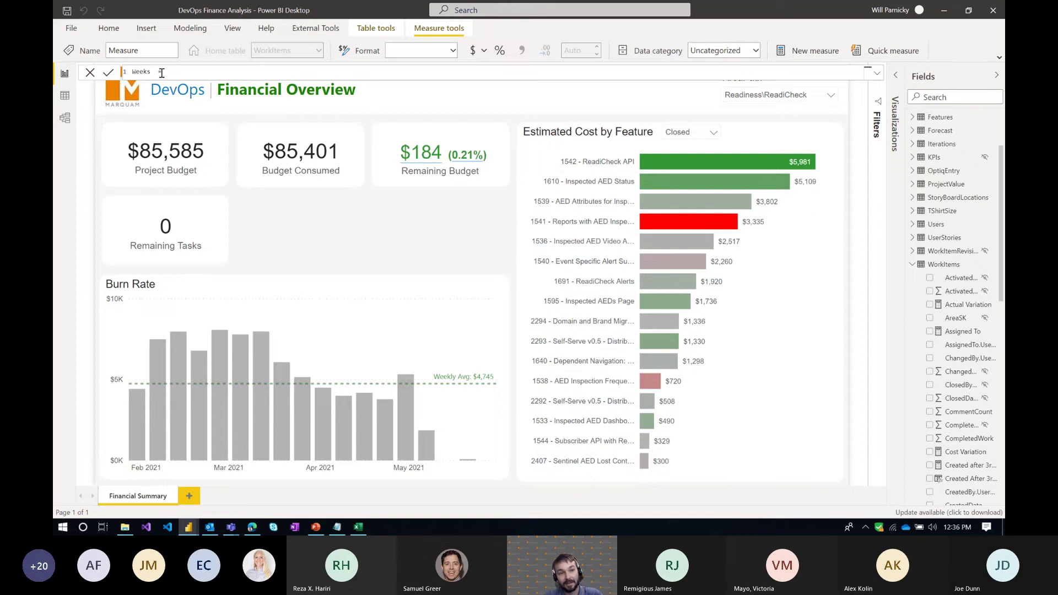
{"action": "type", "text": " of Budget Remaining  ="}
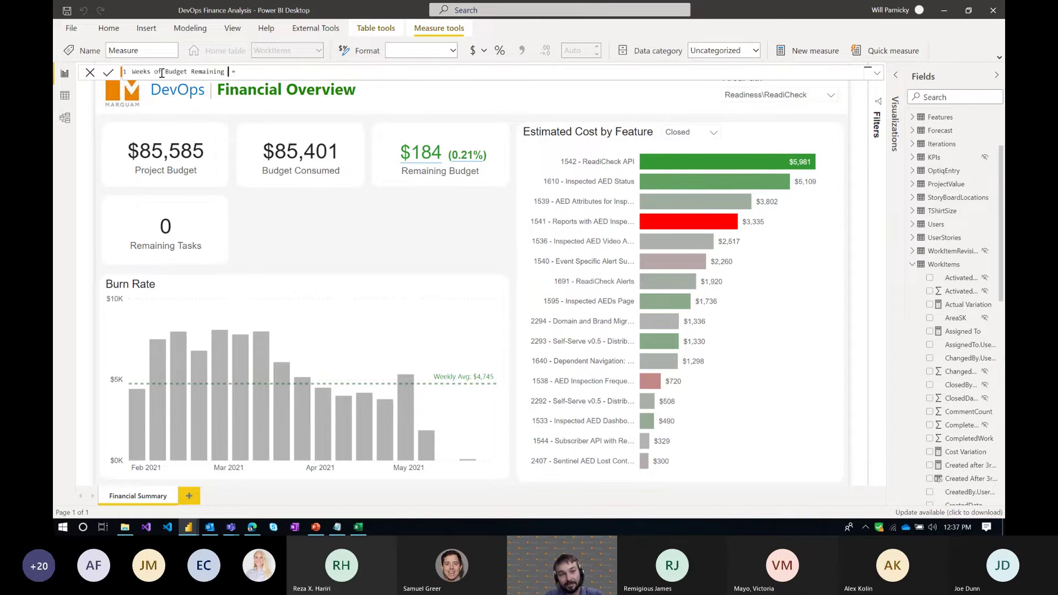
{"action": "key", "text": "BackSpace"}
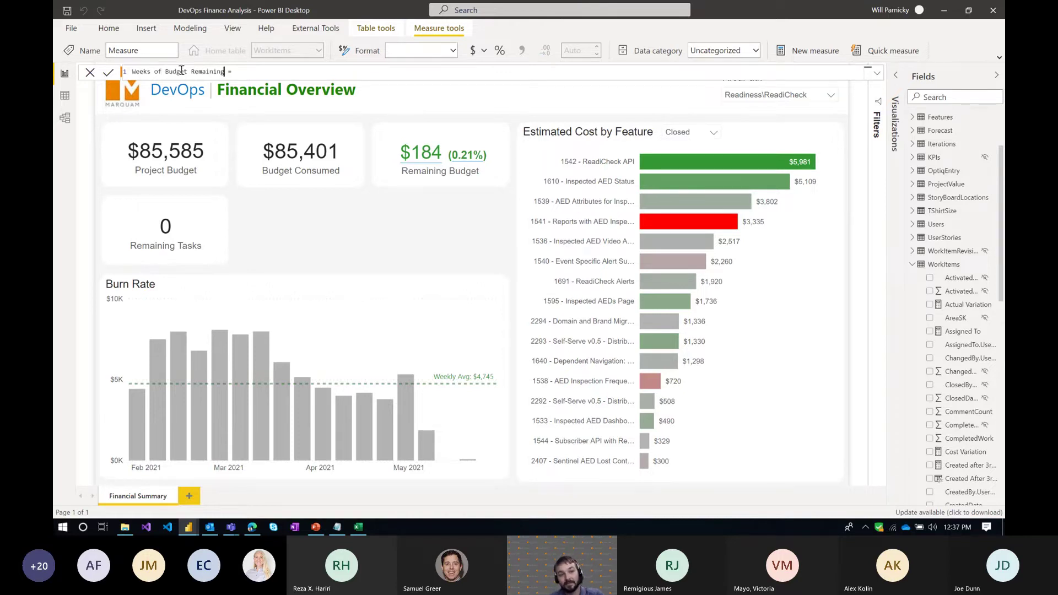
Step: Define the measure as DIVIDE([Remaining Budget], [Weekly Burn Rate]), with each argument on its own line, and commit it
{"action": "key", "text": "shift+Return"}
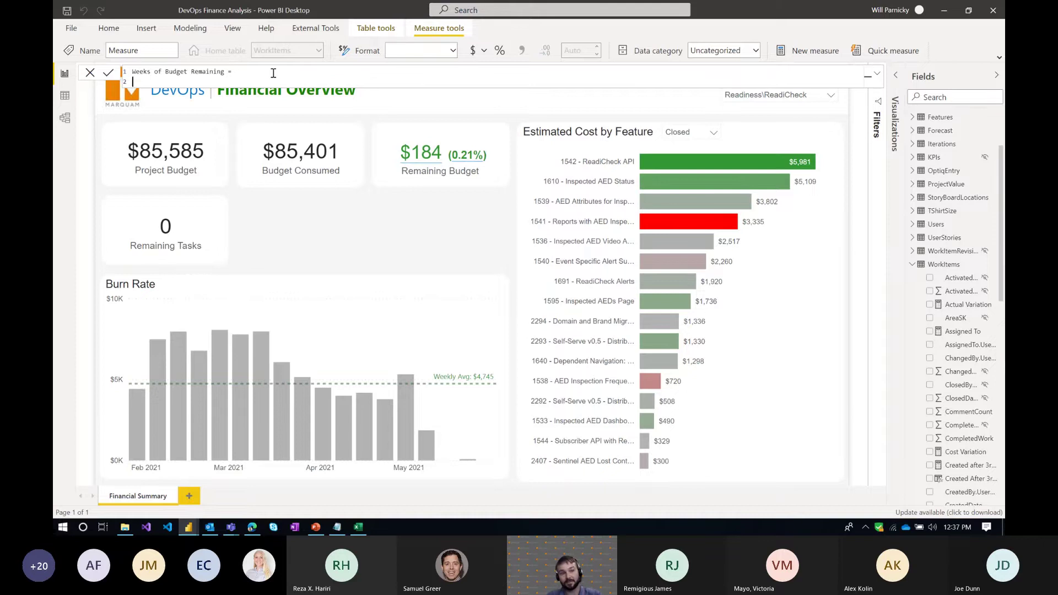
{"action": "type", "text": "DIVIDE("}
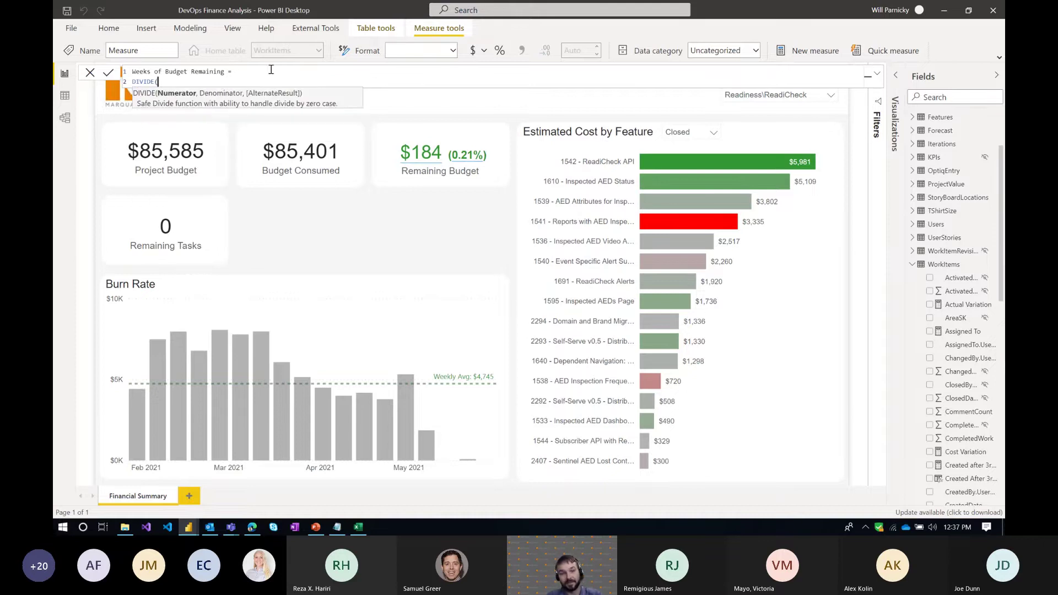
{"action": "key", "text": "shift+Return"}
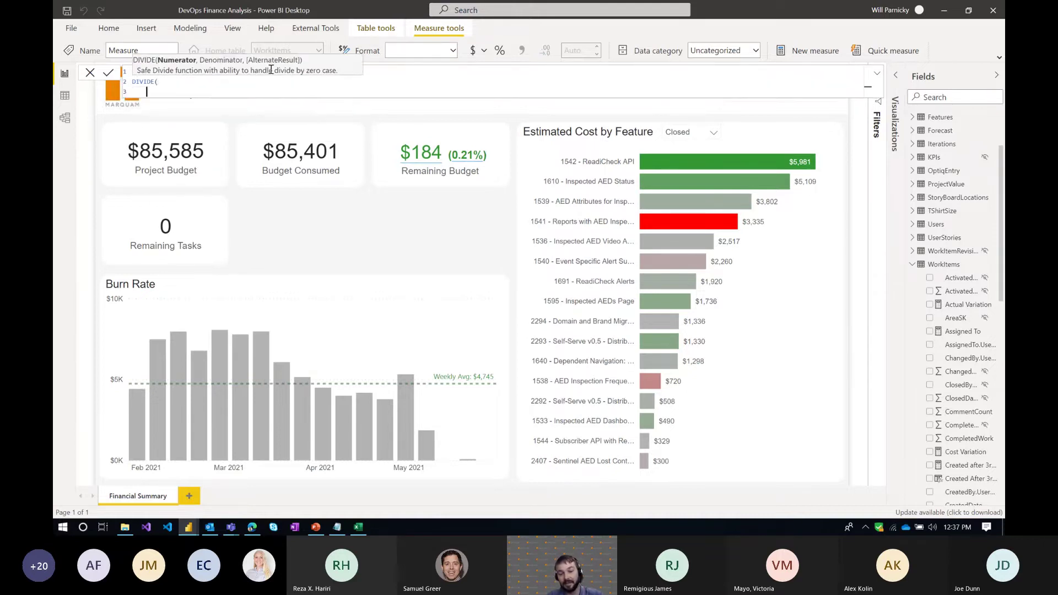
{"action": "type", "text": "["}
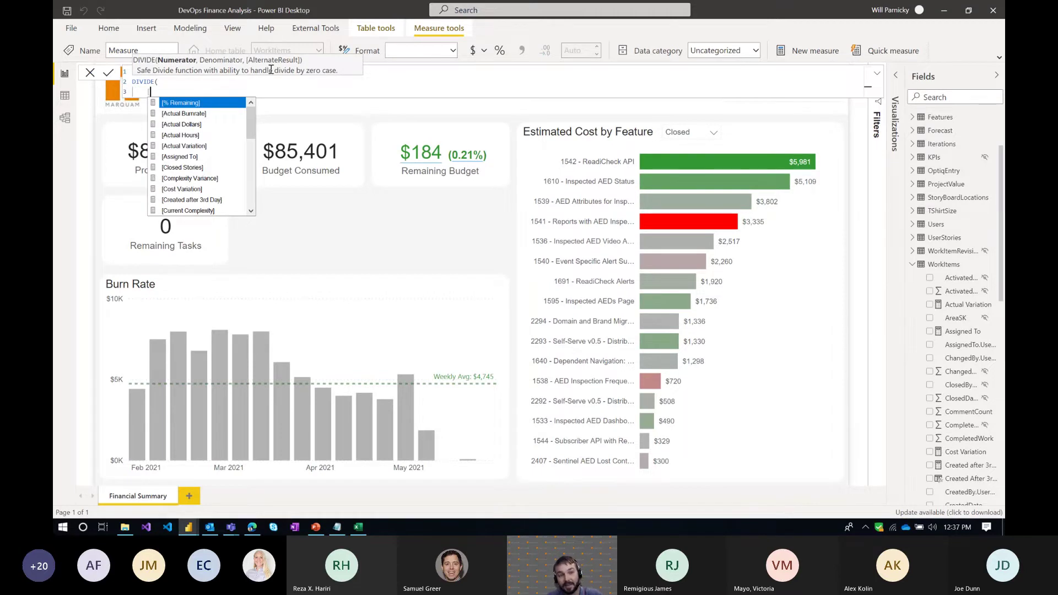
{"action": "type", "text": "re"}
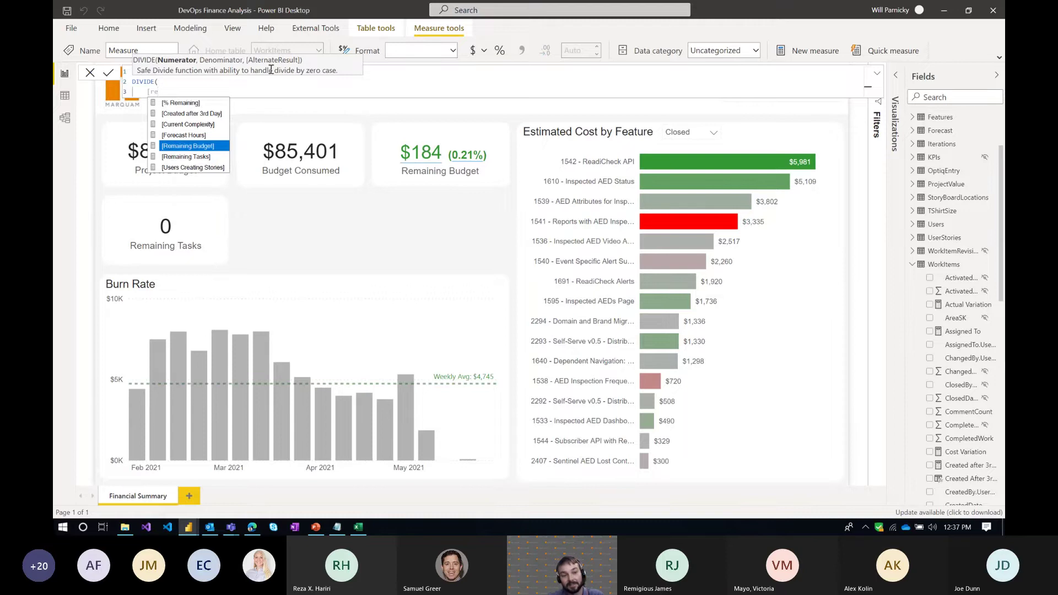
{"action": "key", "text": "Tab"}
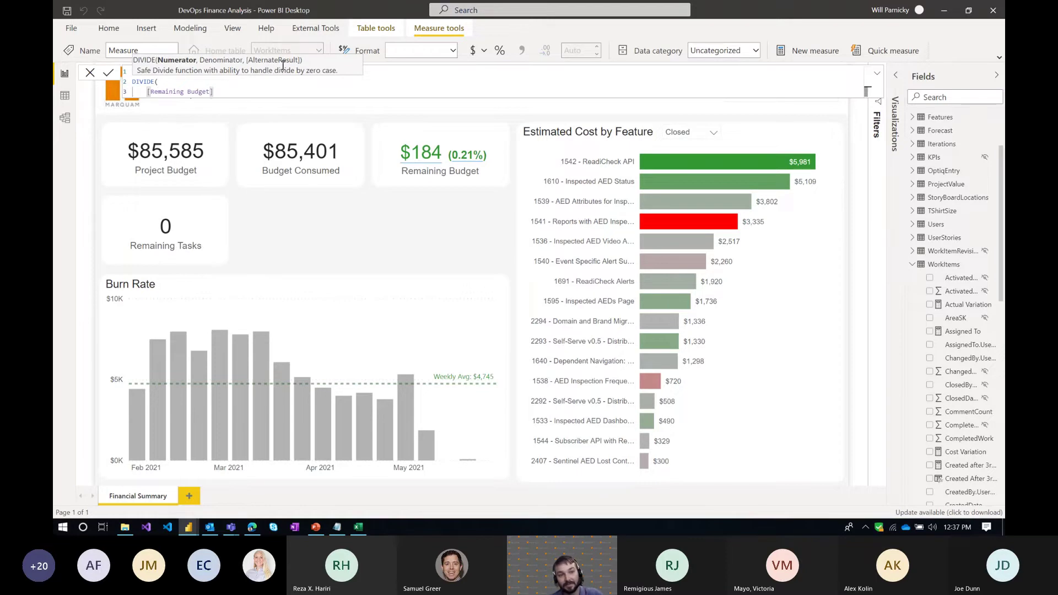
{"action": "key", "text": "shift+Return"}
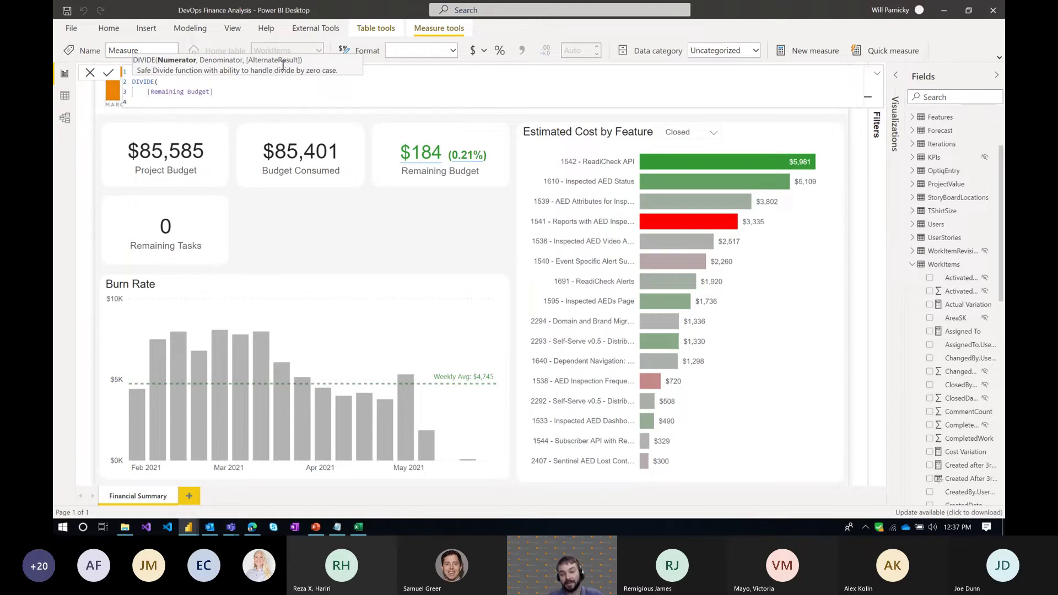
{"action": "type", "text": ", "}
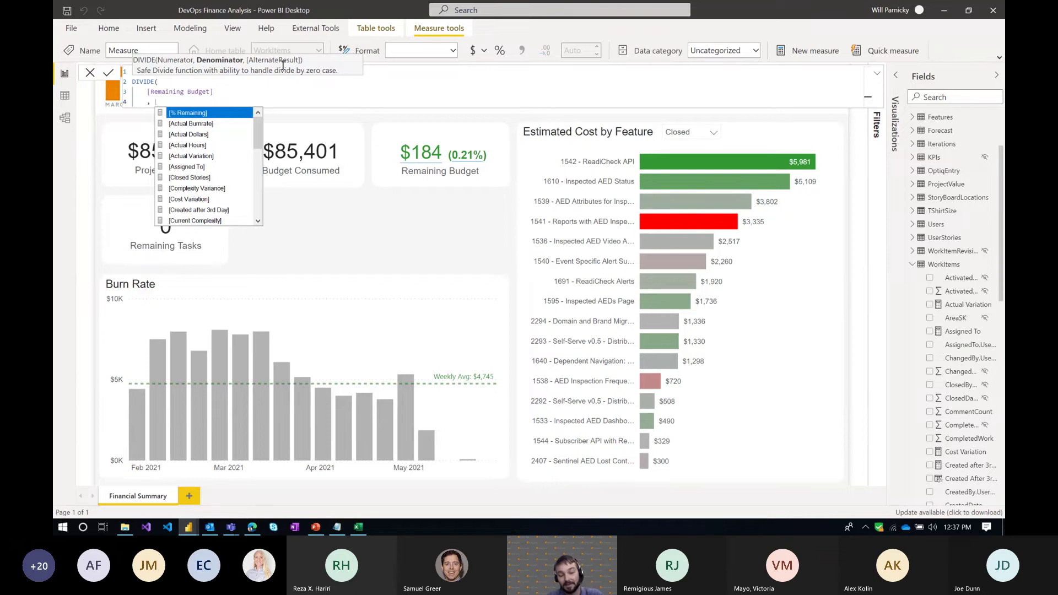
{"action": "type", "text": "[Weekly Burn Rate"}
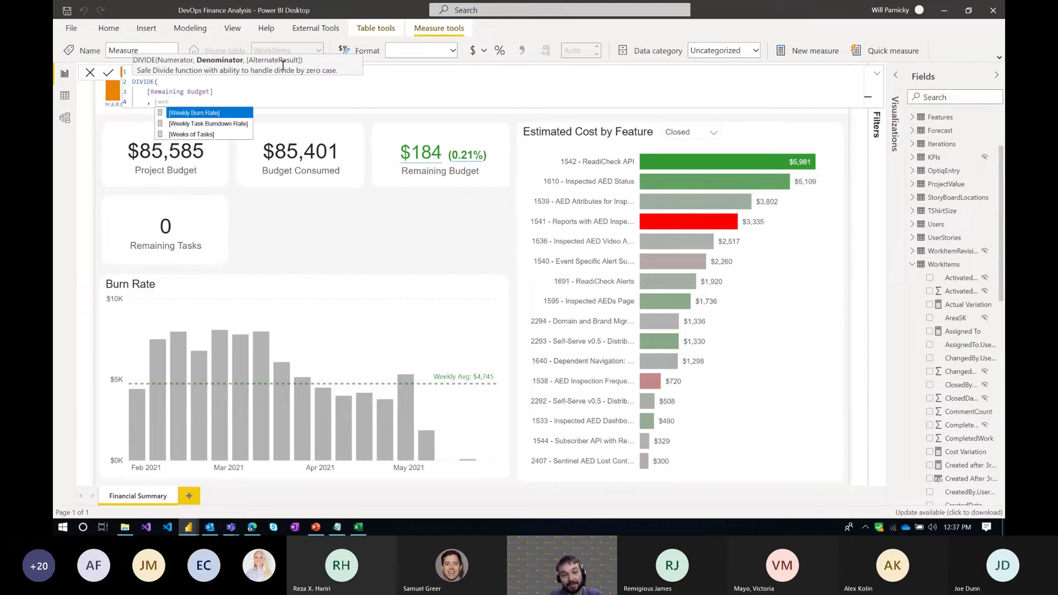
{"action": "type", "text": "]"}
{"action": "key", "text": "shift+Return"}
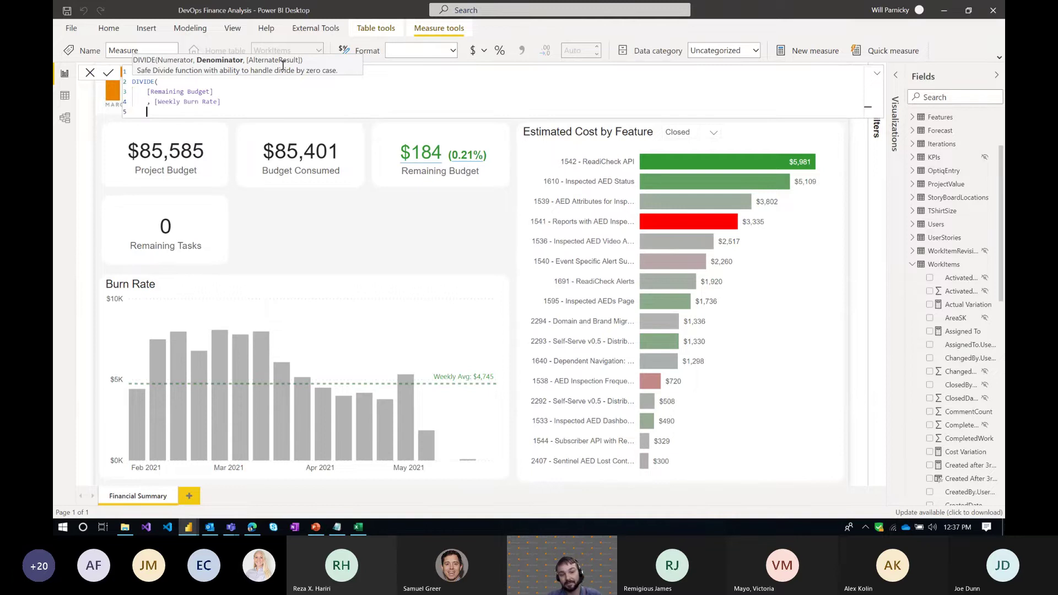
{"action": "type", "text": ")"}
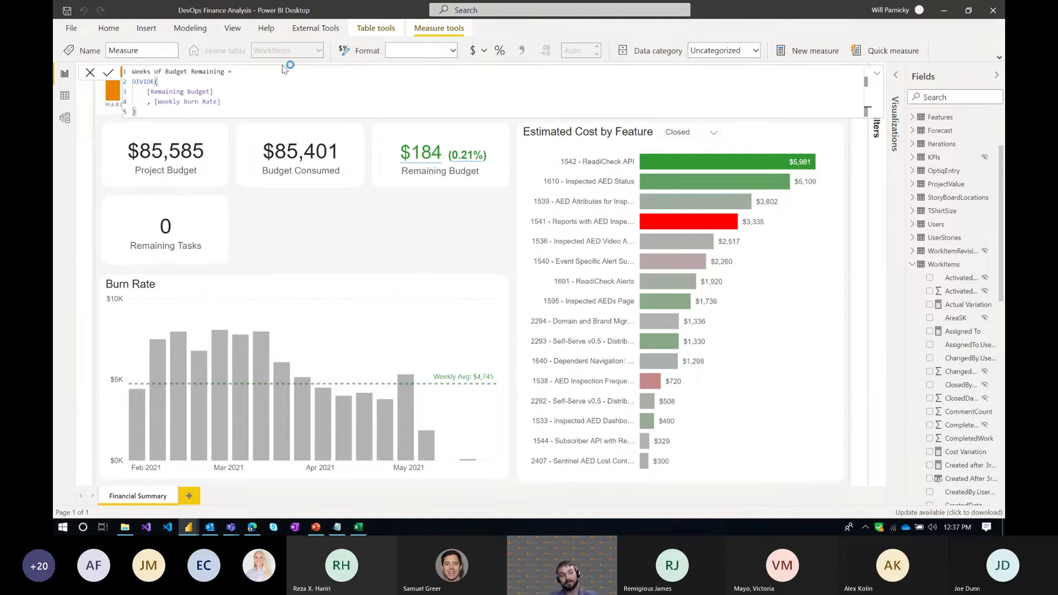
{"action": "key", "text": "Return"}
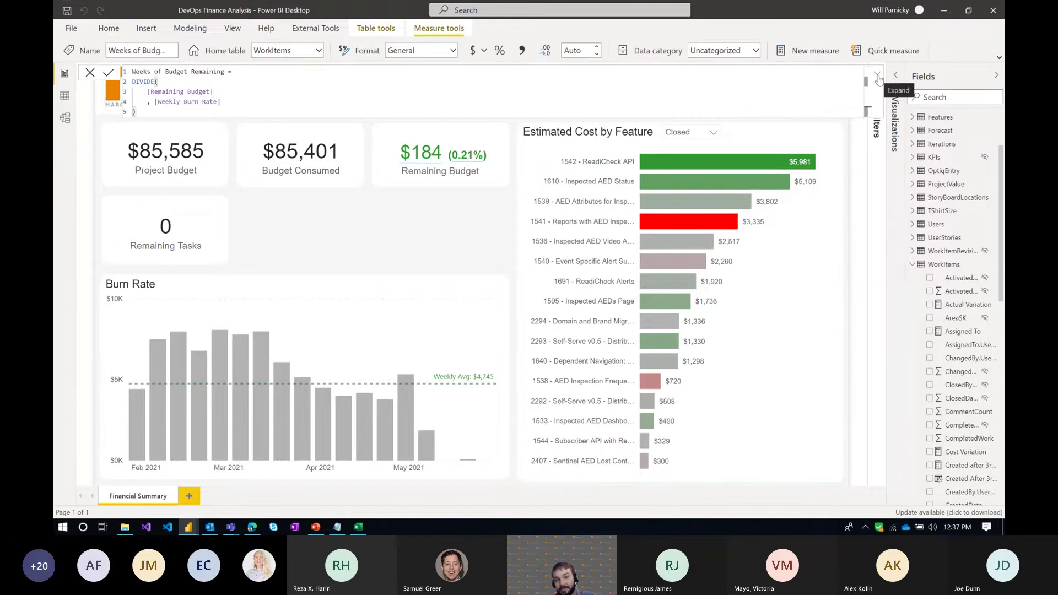
Step: Add a card showing Weeks of Budget Remaining below the Remaining Budget card, and shorten it to match the Remaining Tasks card's height
{"action": "left_click", "coordinate": [878, 75]}
{"action": "scroll", "coordinate": [947, 287], "scroll_direction": "down", "scroll_amount": 10}
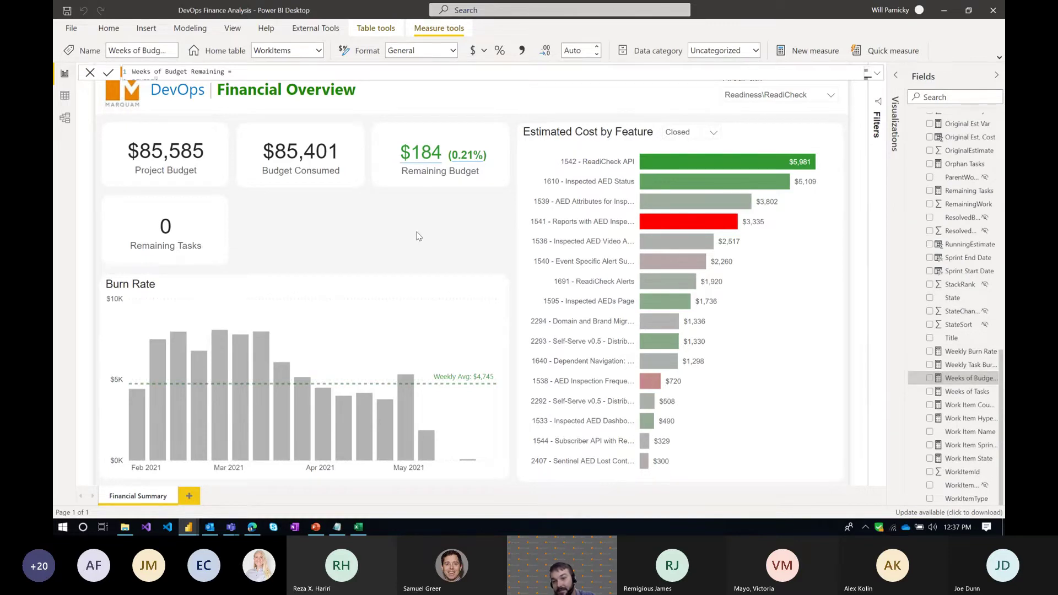
{"action": "left_click_drag", "start_coordinate": [962, 378], "coordinate": [435, 222]}
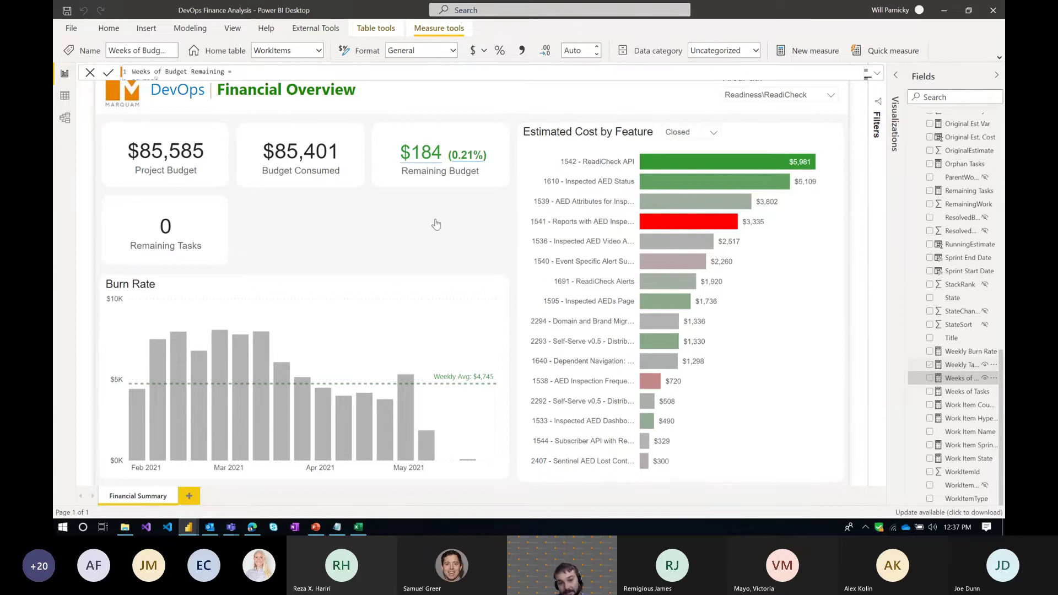
{"action": "left_click", "coordinate": [896, 75]}
{"action": "left_click", "coordinate": [890, 136]}
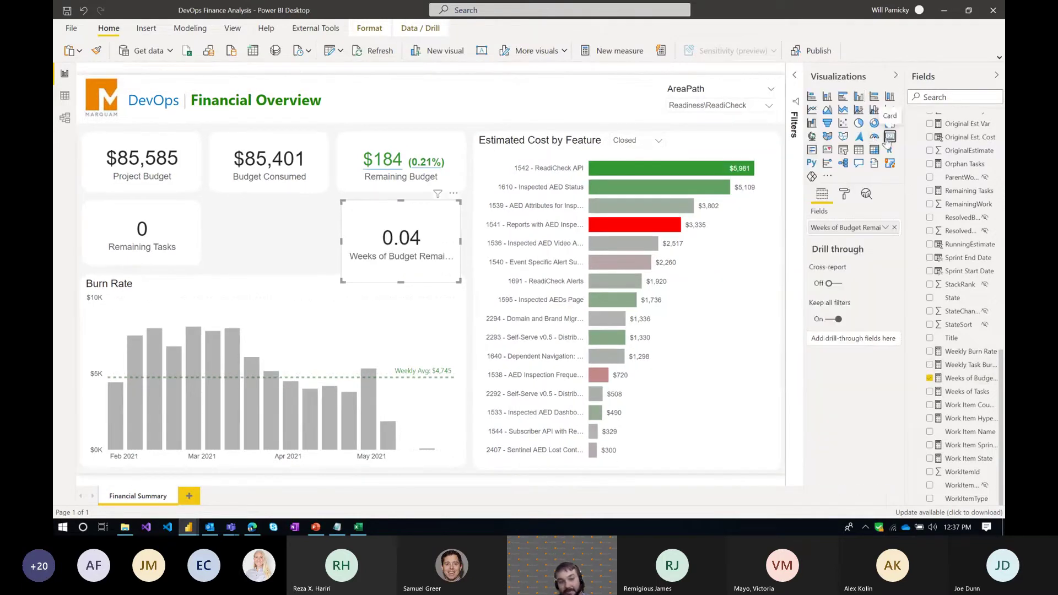
{"action": "left_click_drag", "start_coordinate": [401, 279], "coordinate": [402, 265]}
{"action": "mouse_move", "coordinate": [398, 204]}
{"action": "left_mouse_down"}
{"action": "mouse_move", "coordinate": [402, 214]}
{"action": "mouse_move", "coordinate": [404, 205]}
{"action": "left_mouse_up"}
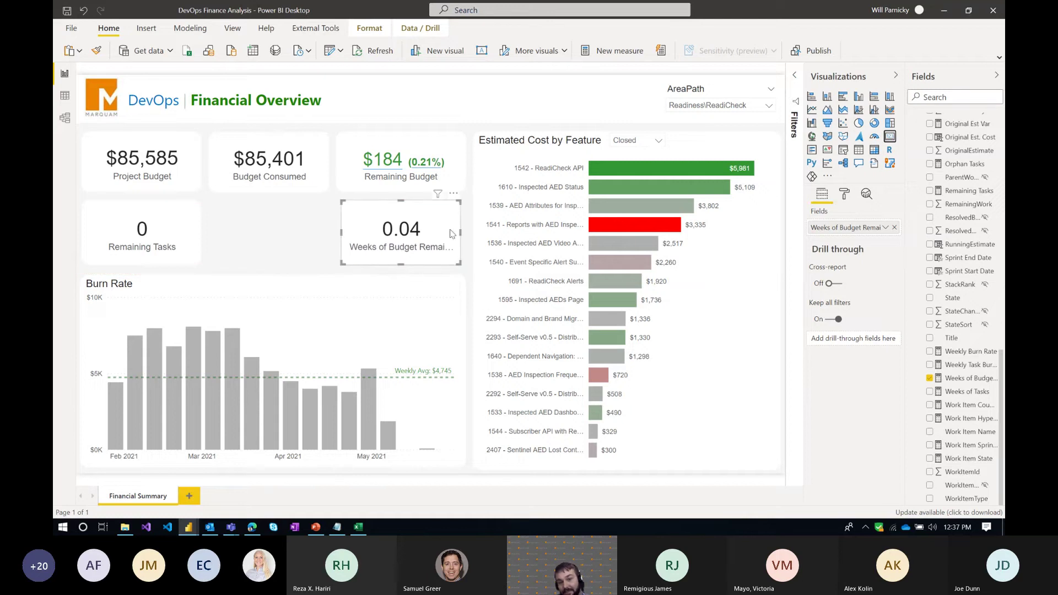
Step: Format the Weeks of Budget Remaining measure as a whole number
{"action": "left_click", "coordinate": [965, 382]}
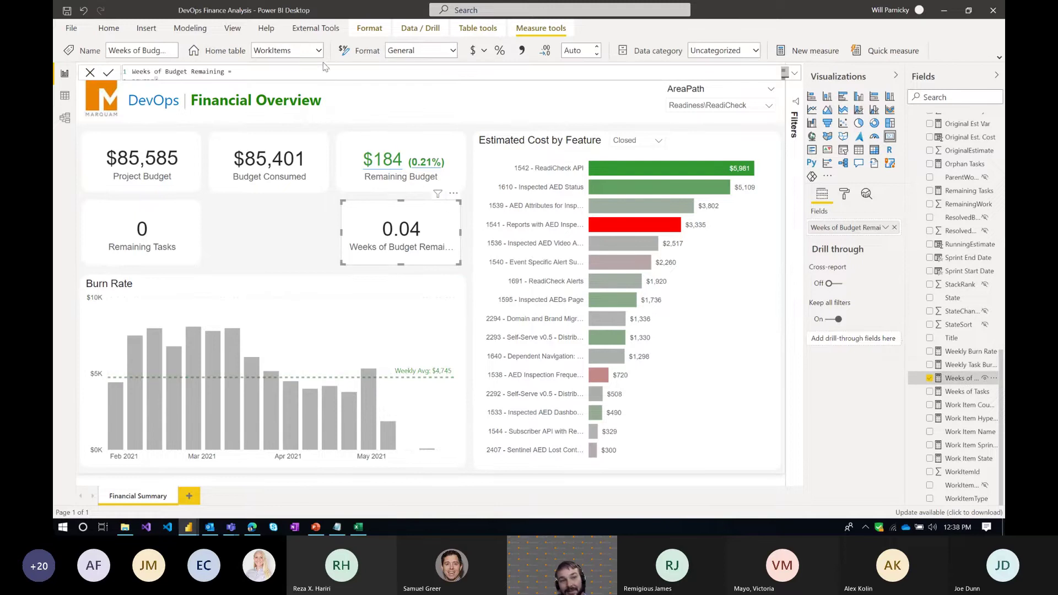
{"action": "left_click", "coordinate": [453, 51]}
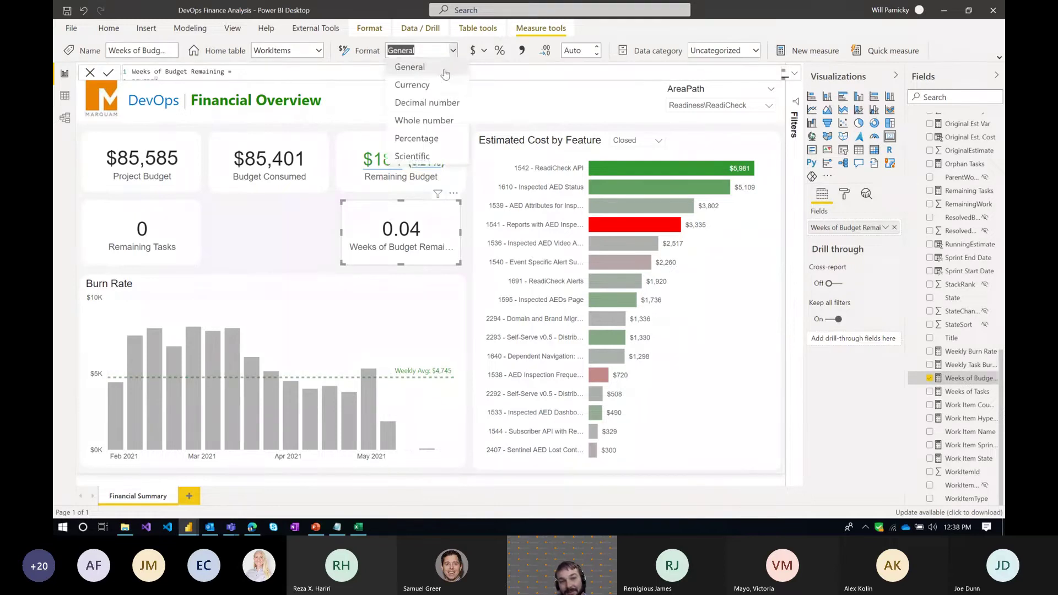
{"action": "left_click", "coordinate": [421, 128]}
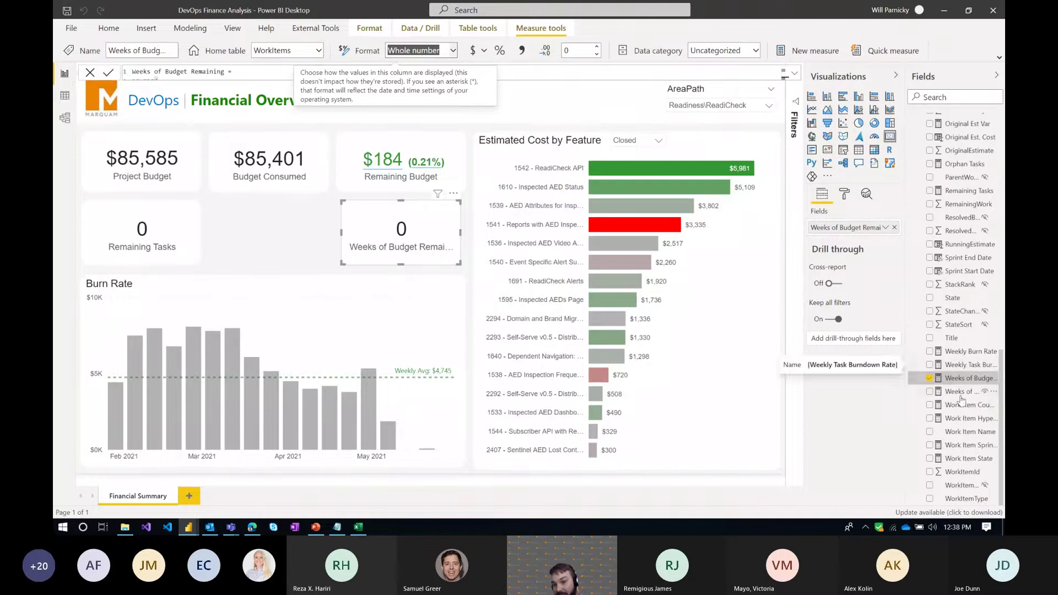
Step: Add a Weeks of Tasks card between the Remaining Tasks and Weeks of Budget Remaining cards
{"action": "left_click_drag", "start_coordinate": [964, 392], "coordinate": [276, 232]}
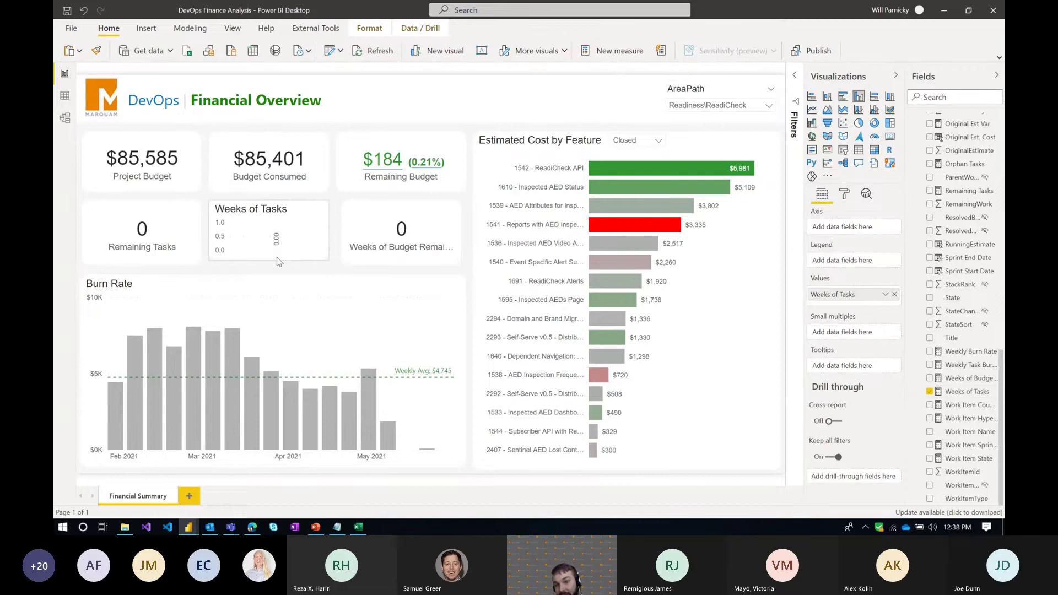
{"action": "left_click", "coordinate": [889, 136]}
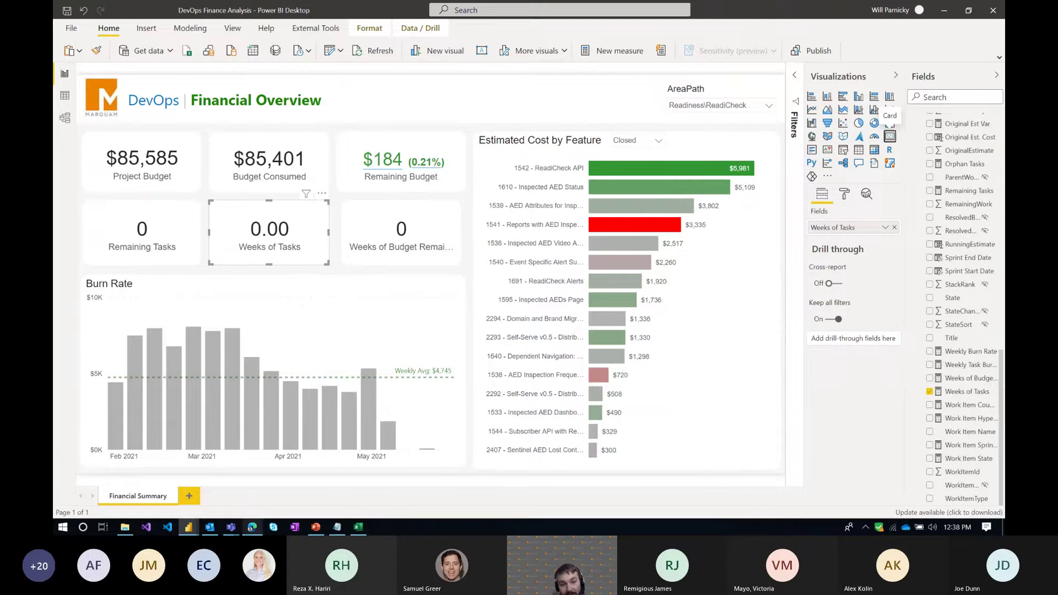
Step: Show the Analyze in Excel option for the DevOps Finance Analysis dataset in the Power BI service, and review the Actual Variation PivotTable in Excel
{"action": "left_click", "coordinate": [251, 529]}
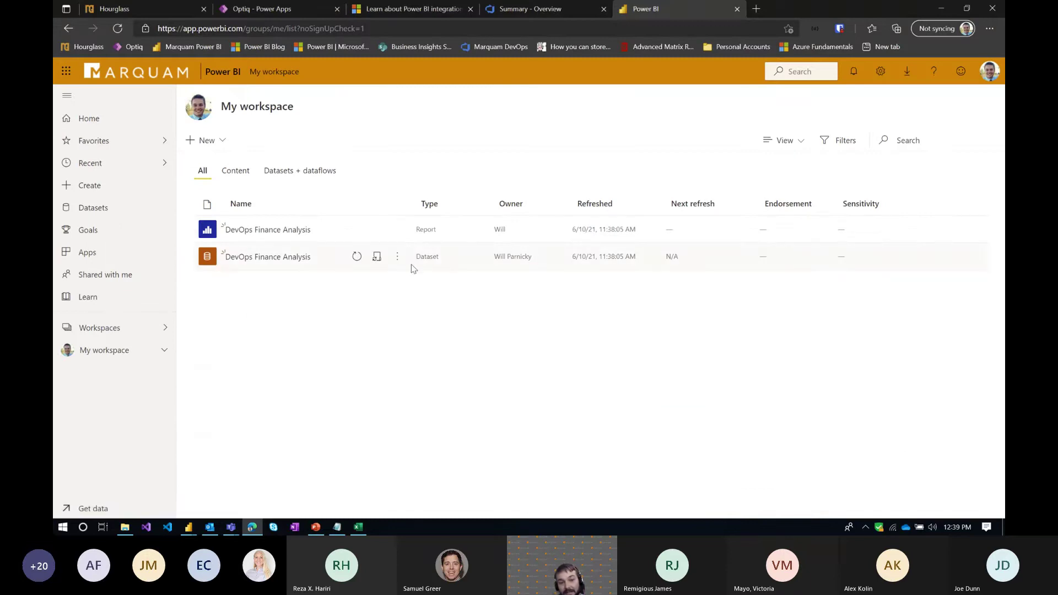
{"action": "left_click", "coordinate": [397, 258]}
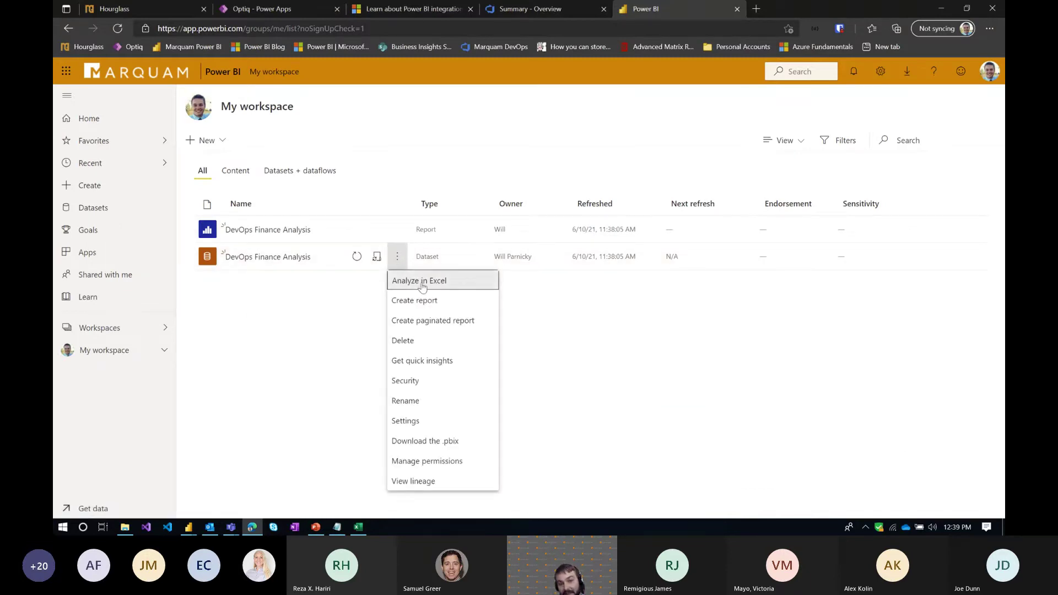
{"action": "left_click", "coordinate": [358, 527]}
{"action": "scroll", "coordinate": [221, 248], "scroll_direction": "down", "scroll_amount": 10}
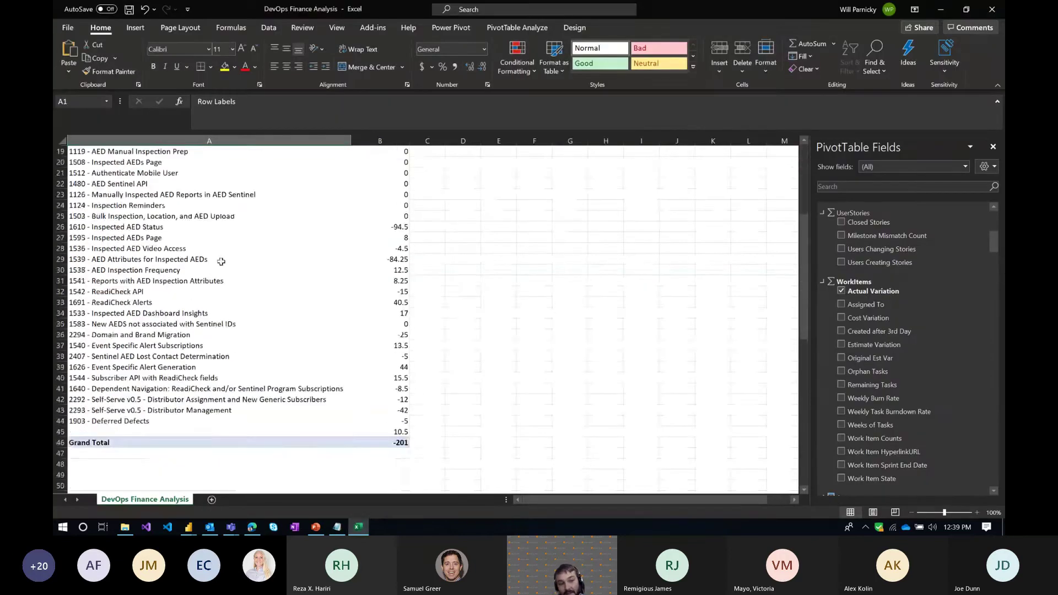
{"action": "scroll", "coordinate": [235, 292], "scroll_direction": "up", "scroll_amount": 10}
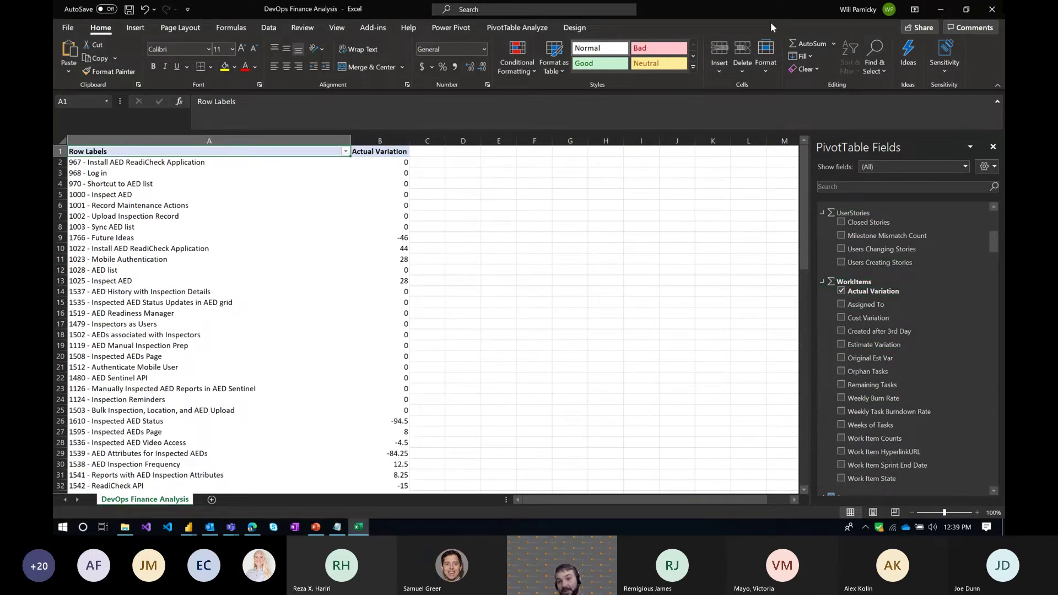
{"action": "left_click_drag", "start_coordinate": [755, 9], "coordinate": [721, 79]}
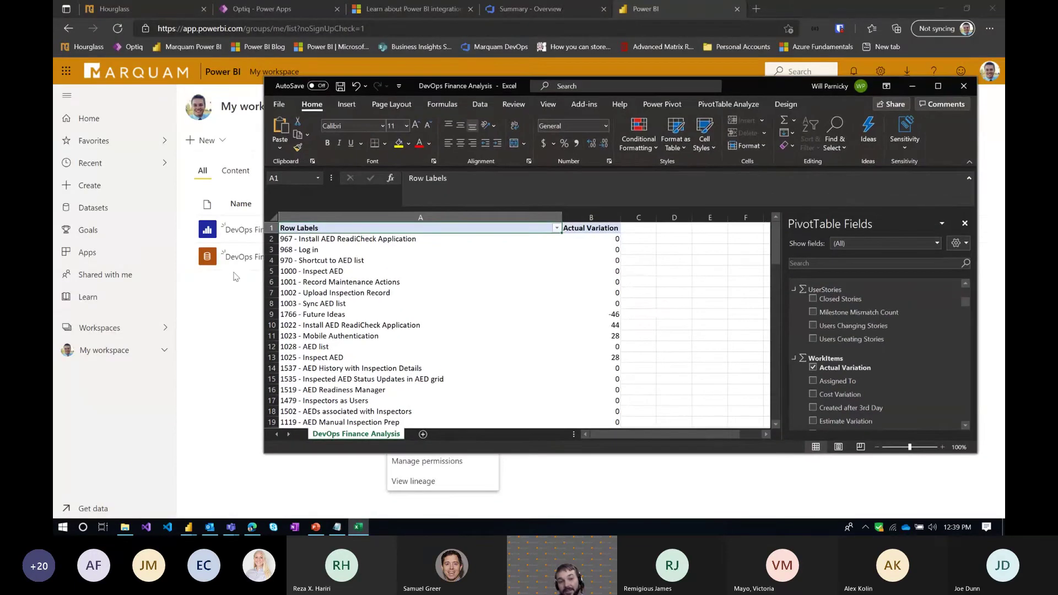
{"action": "left_click", "coordinate": [937, 87]}
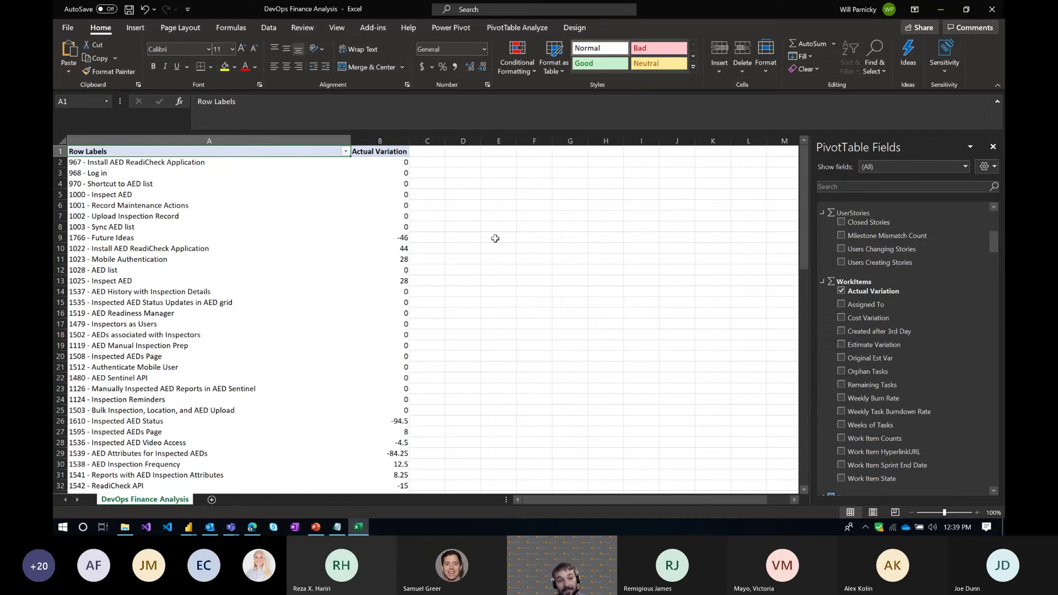
Step: Switch back to the DevOps Finance Analysis report in Power BI Desktop and review its DevOpsProject, DevOpsOrganization and HourglassProject parameters without applying changes
{"action": "left_click", "coordinate": [944, 11]}
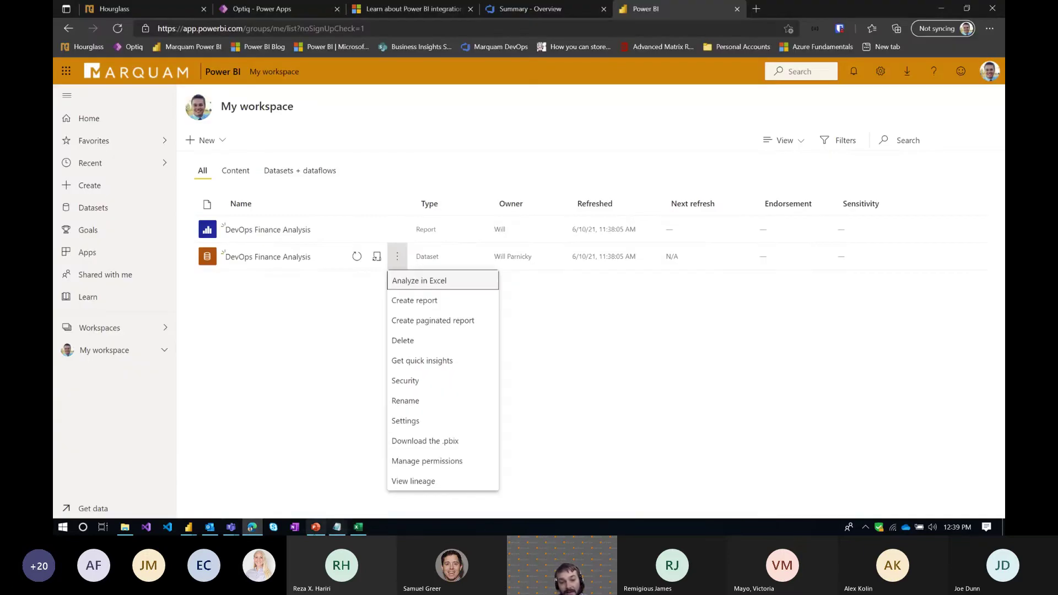
{"action": "mouse_move", "coordinate": [189, 527]}
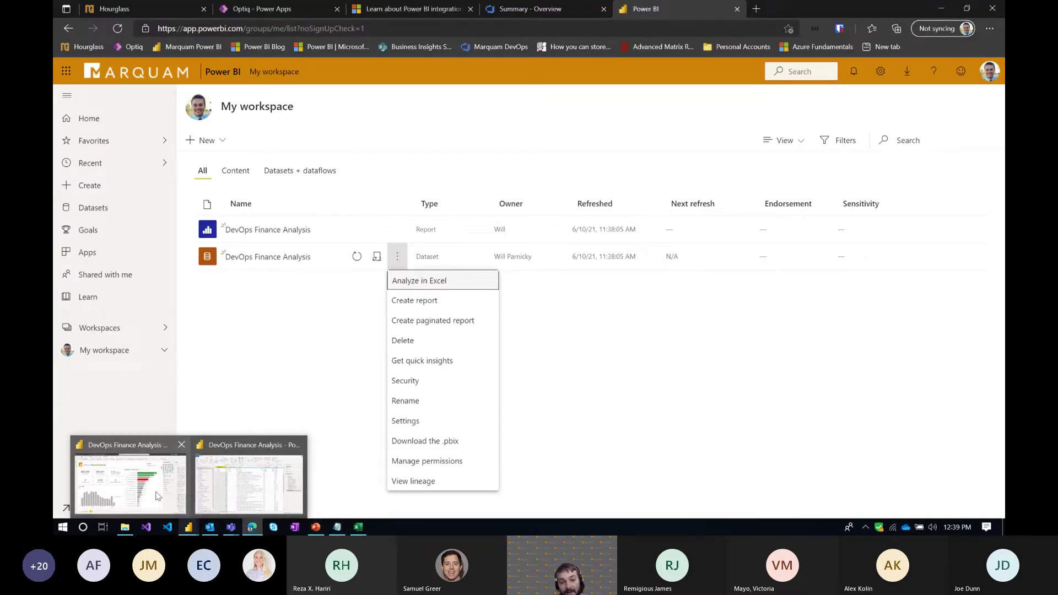
{"action": "left_click", "coordinate": [131, 477]}
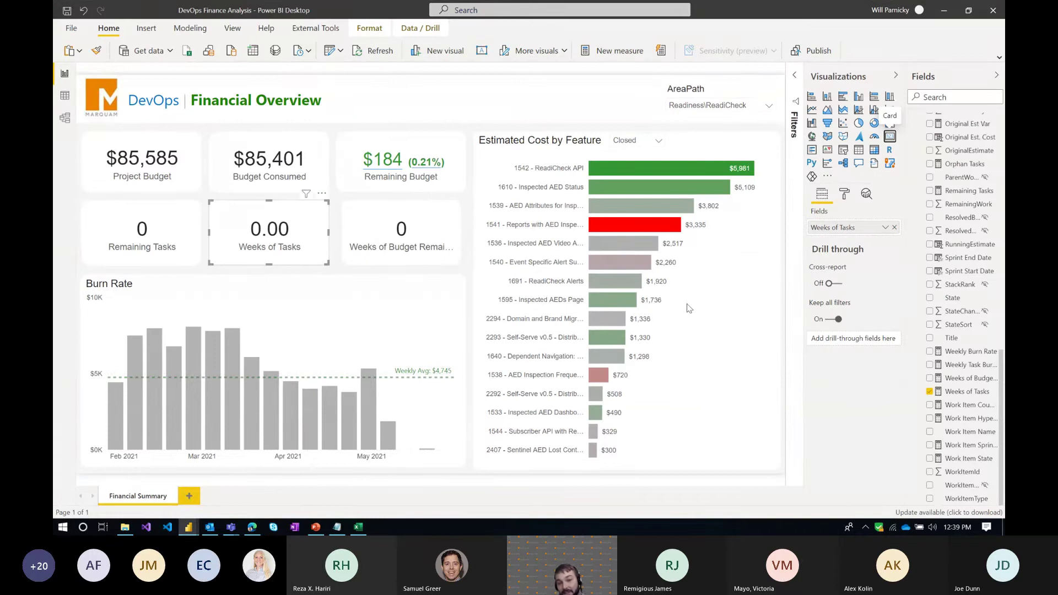
{"action": "left_click", "coordinate": [344, 53]}
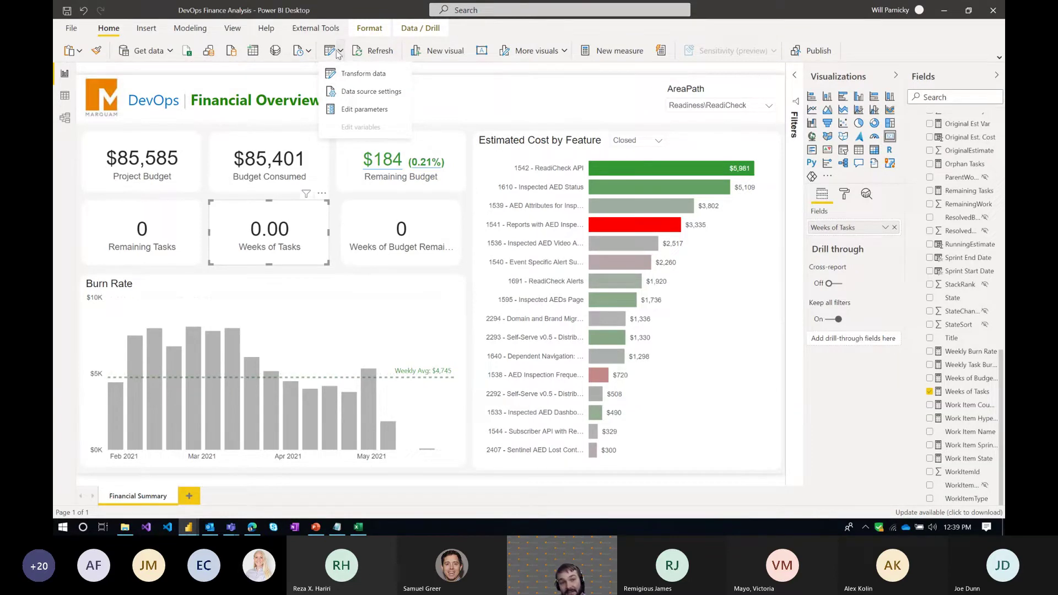
{"action": "left_click", "coordinate": [364, 109]}
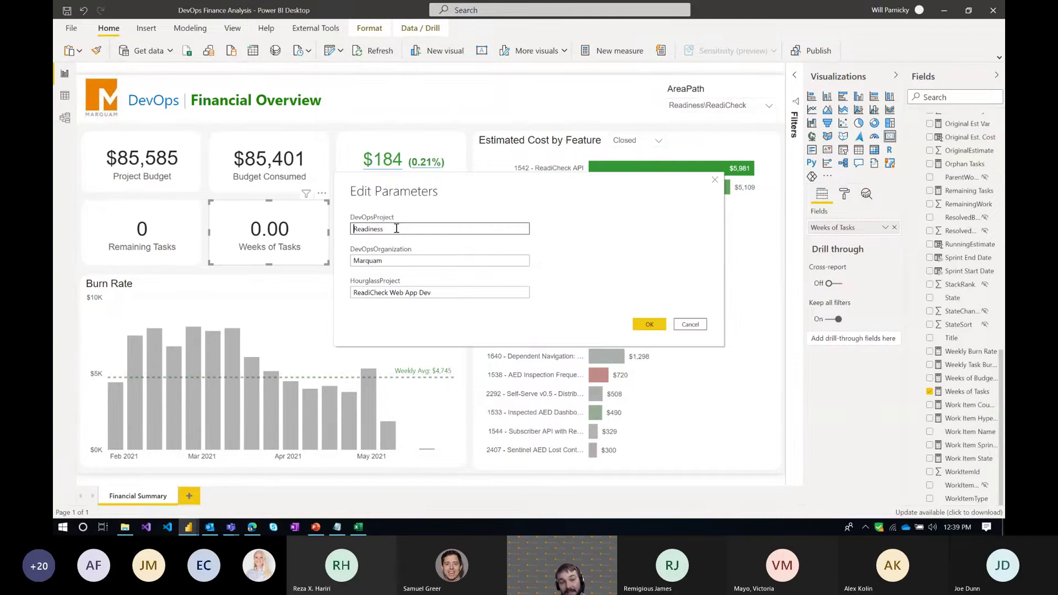
{"action": "key", "text": "Tab"}
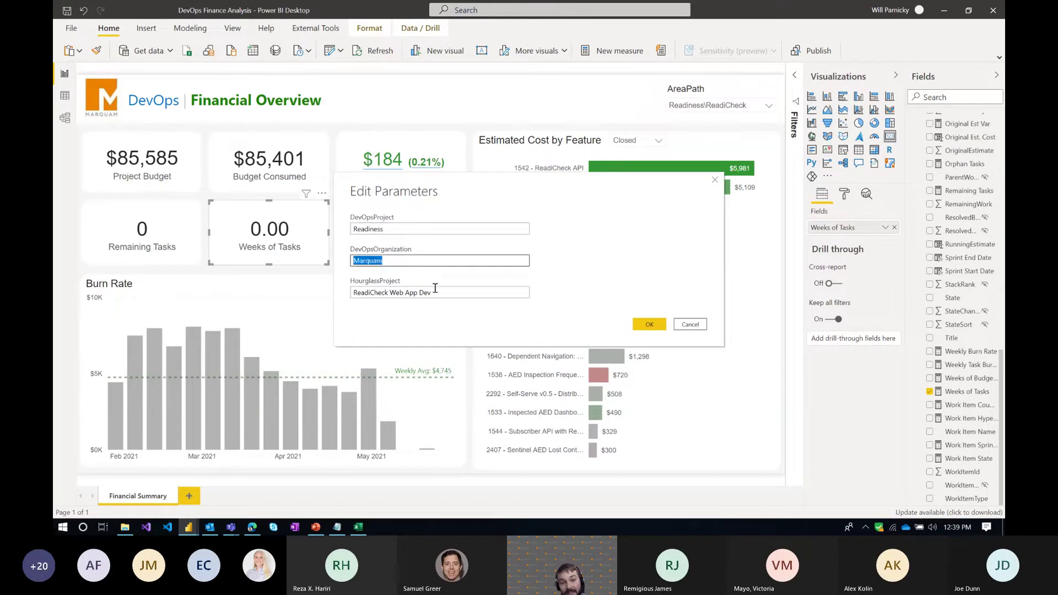
{"action": "key", "text": "Tab"}
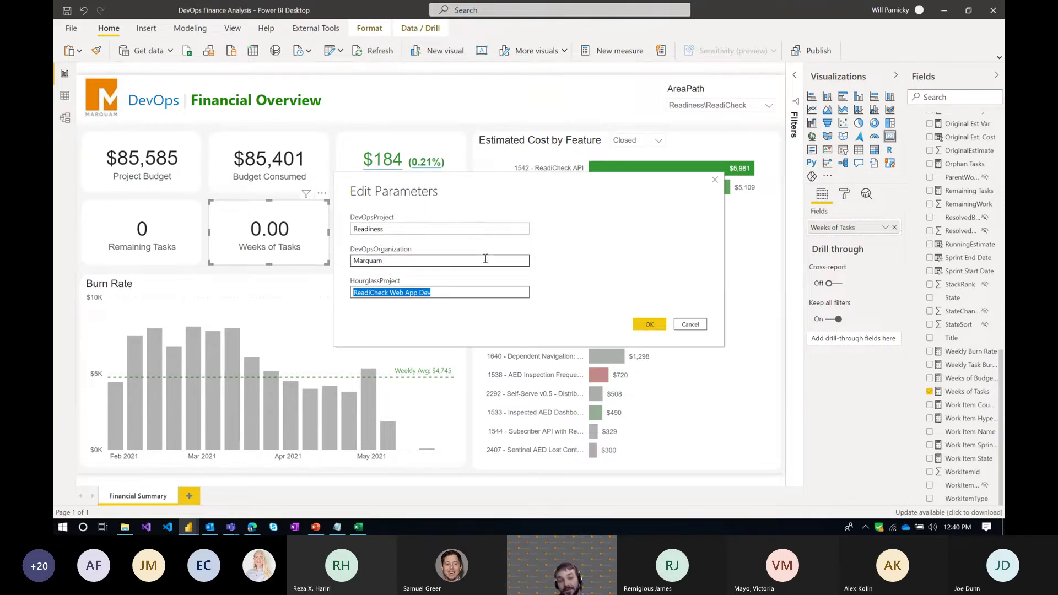
{"action": "left_click", "coordinate": [686, 326]}
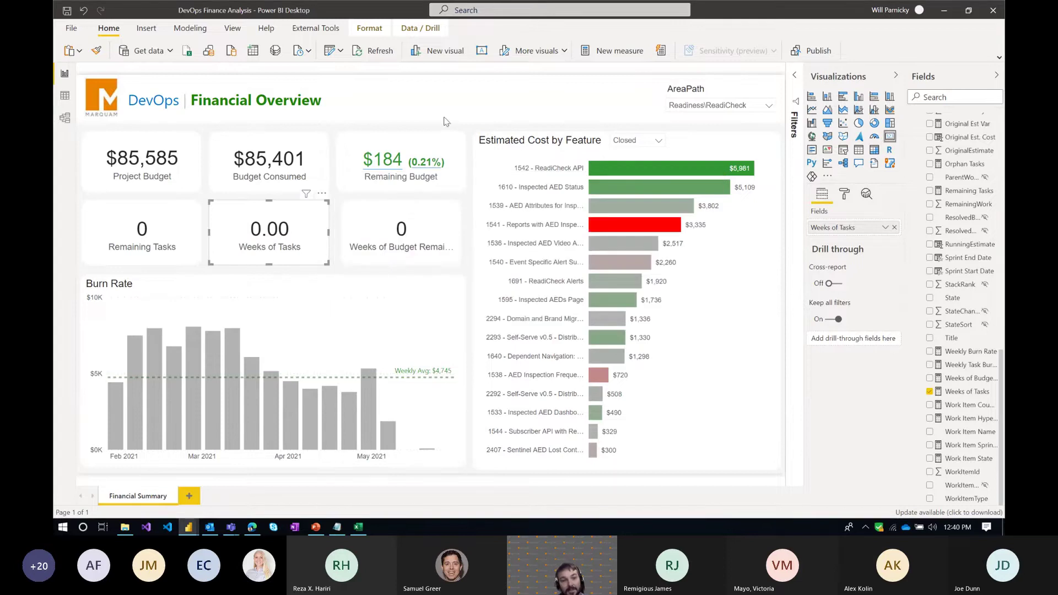
{"action": "mouse_move", "coordinate": [605, 233]}
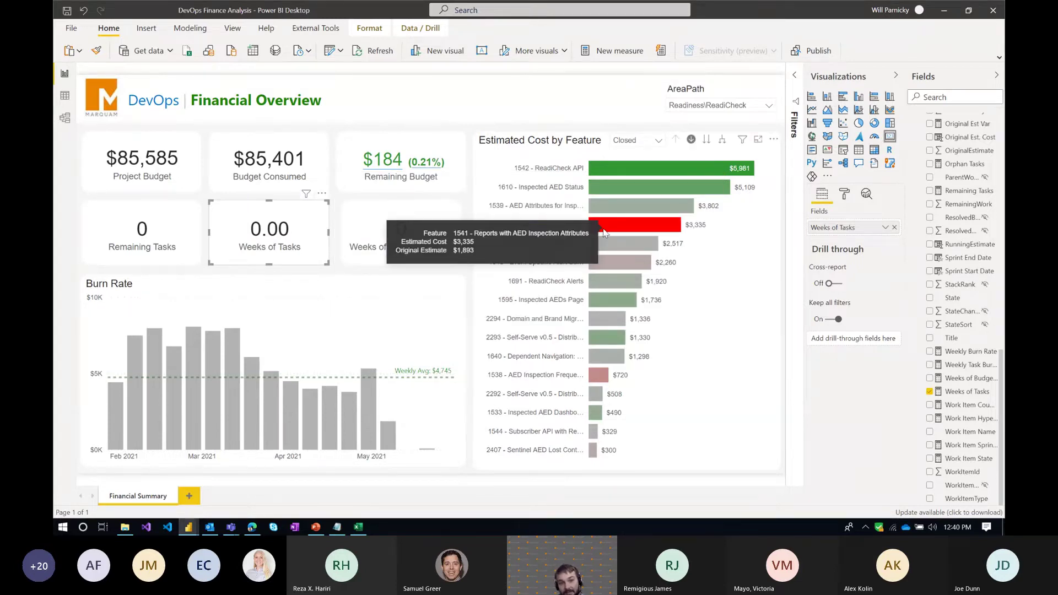